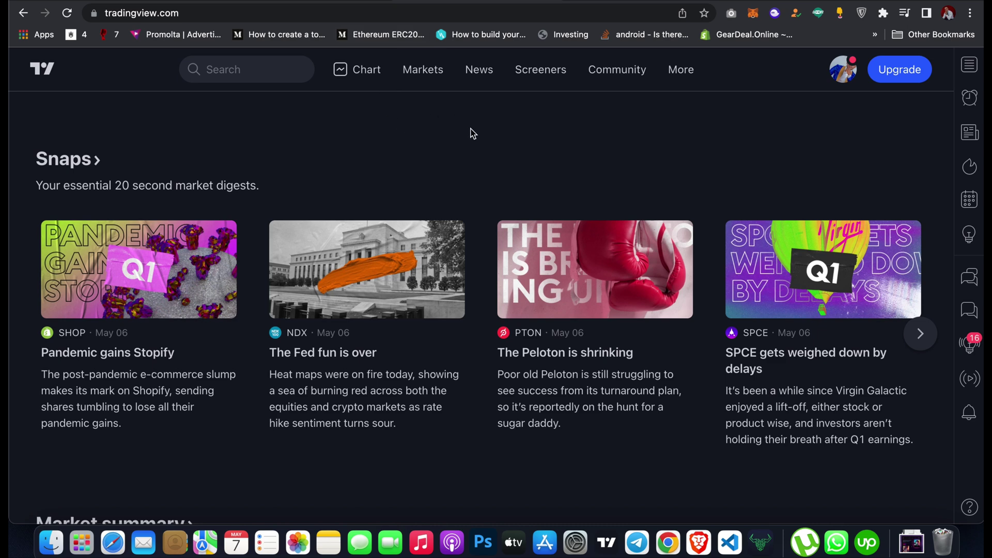
Look over the site's Markets, News, Screeners, Community and More categories and what each one offers.
{"action": "mouse_move", "coordinate": [419, 83]}
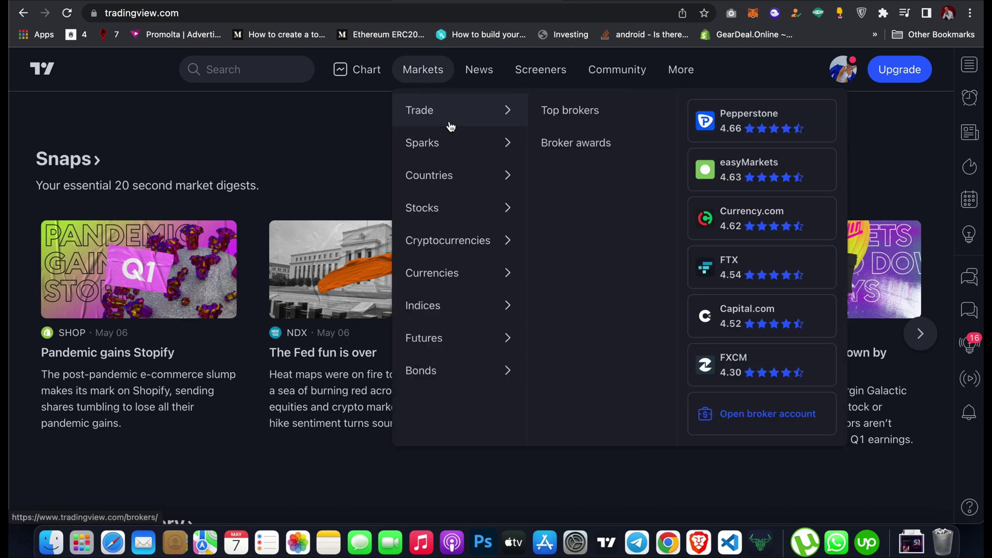
{"action": "mouse_move", "coordinate": [459, 275]}
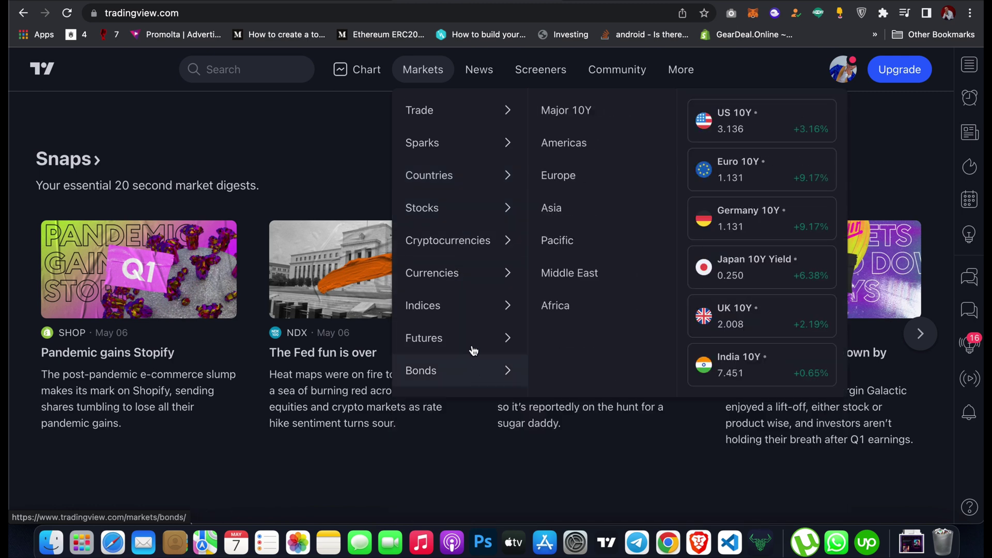
{"action": "mouse_move", "coordinate": [484, 73]}
{"action": "mouse_move", "coordinate": [508, 145]}
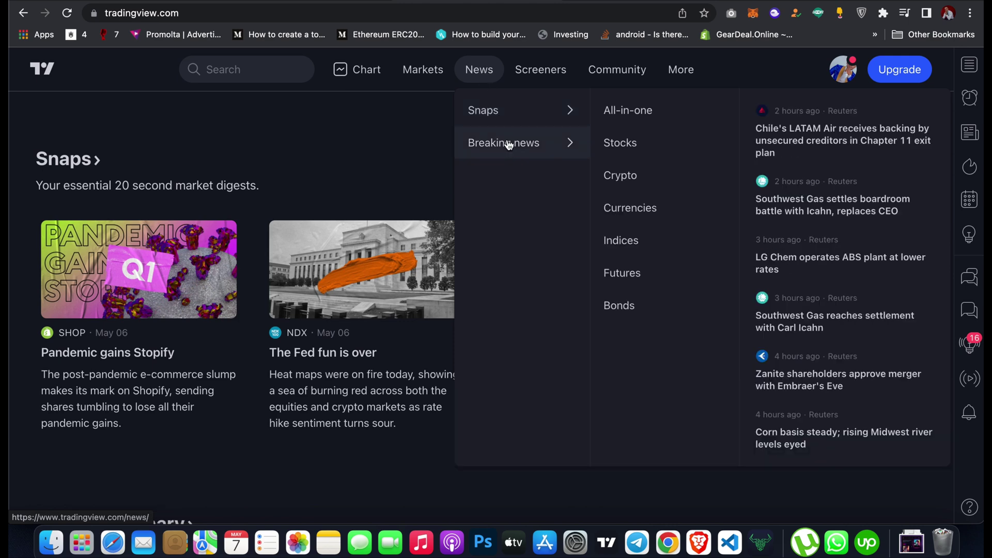
{"action": "mouse_move", "coordinate": [562, 120]}
{"action": "mouse_move", "coordinate": [562, 143]}
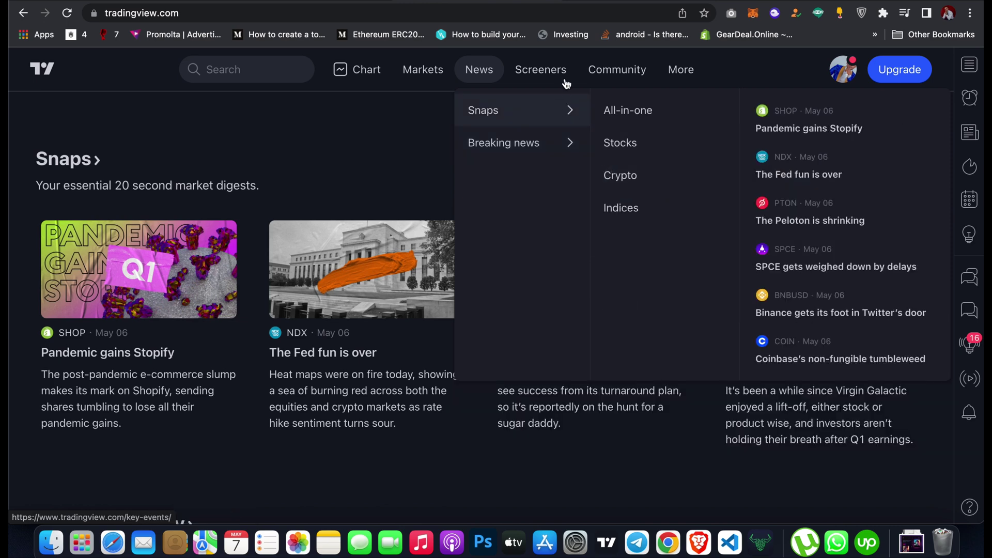
{"action": "mouse_move", "coordinate": [547, 75]}
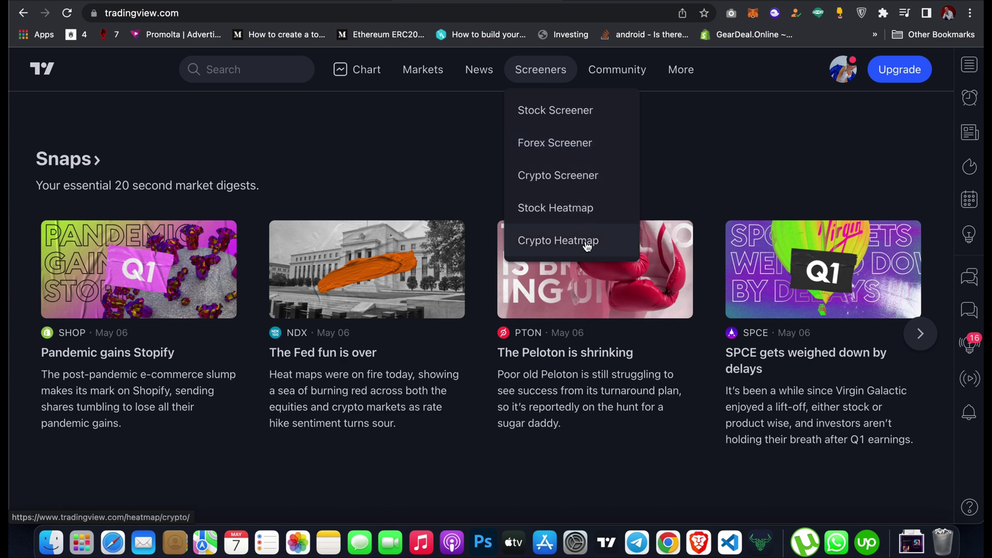
{"action": "mouse_move", "coordinate": [619, 77]}
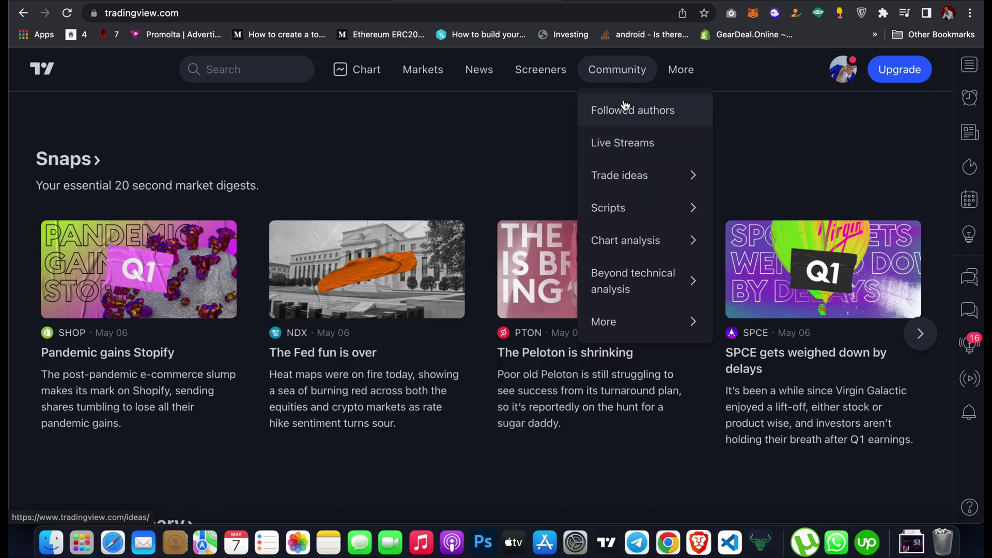
{"action": "mouse_move", "coordinate": [639, 242]}
{"action": "mouse_move", "coordinate": [687, 78]}
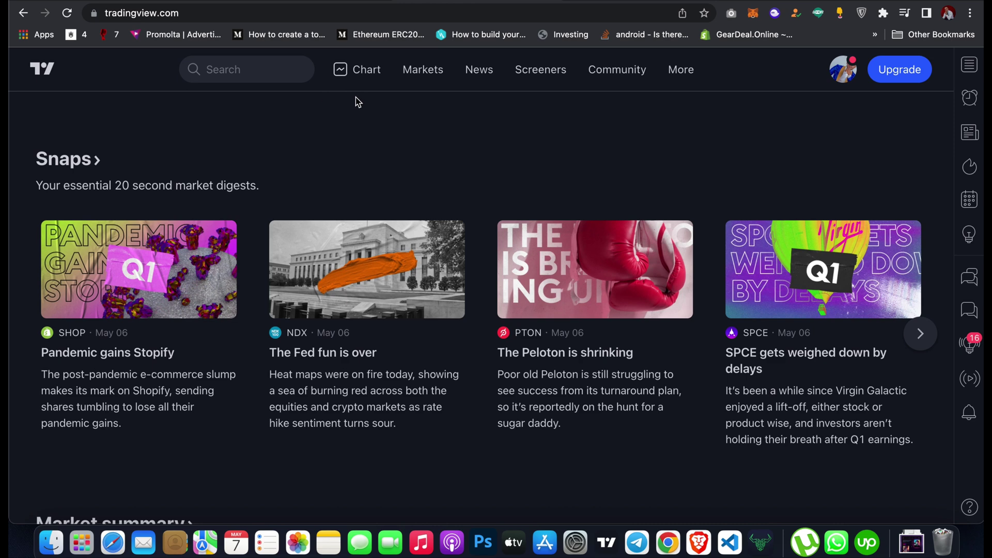
Open the trading chart and switch its symbol to EURUSD from the FXCM source.
{"action": "left_click", "coordinate": [361, 78]}
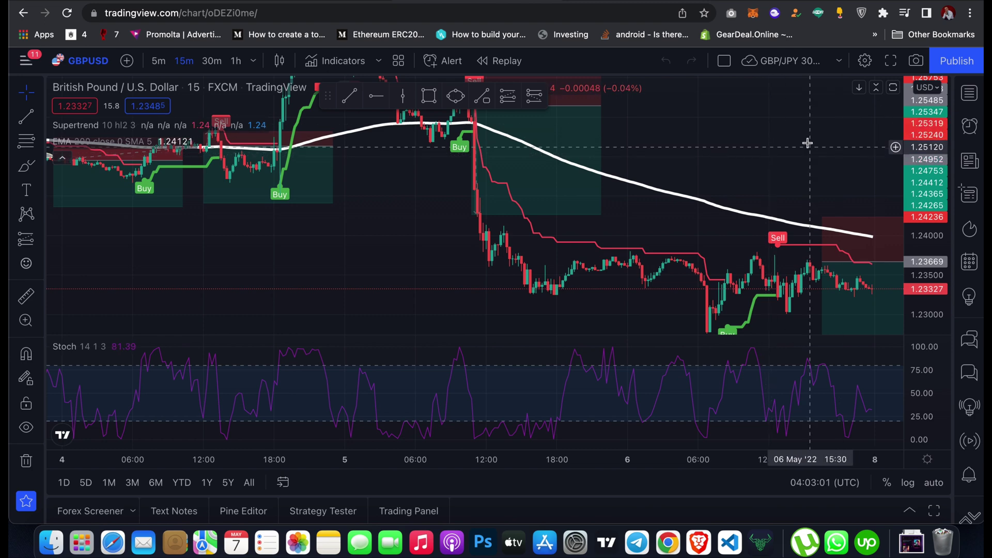
{"action": "left_click_drag", "start_coordinate": [808, 143], "coordinate": [783, 156]}
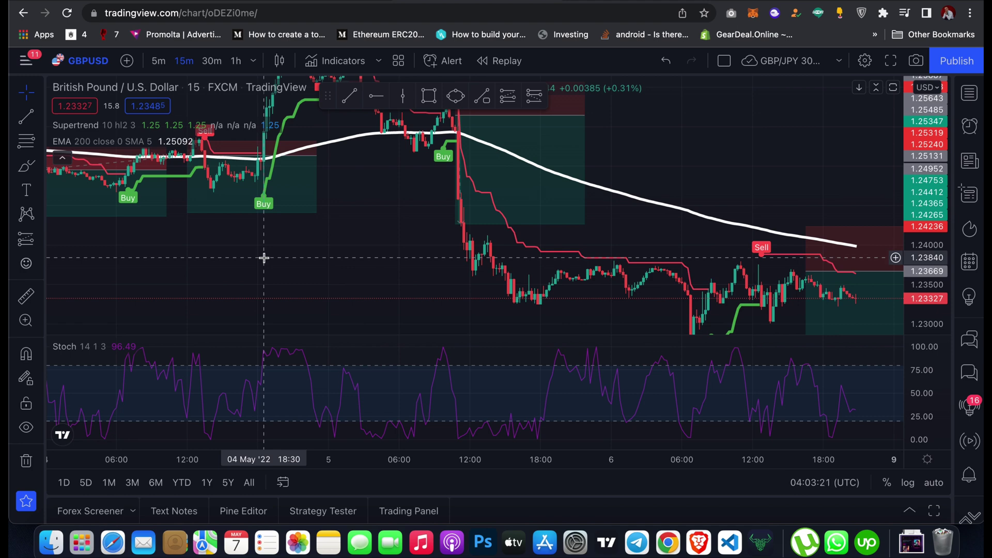
{"action": "left_click", "coordinate": [82, 66]}
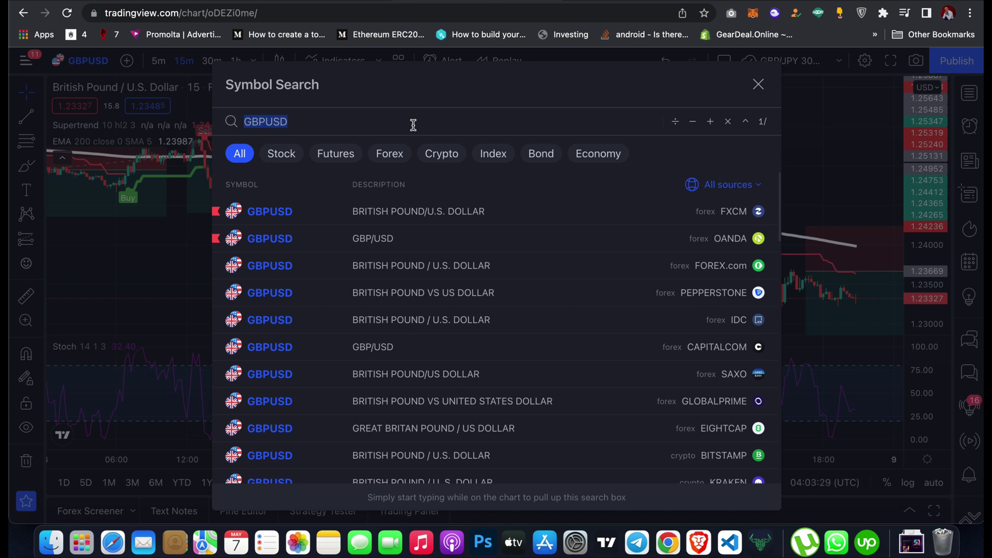
{"action": "type", "text": "EURUSD"}
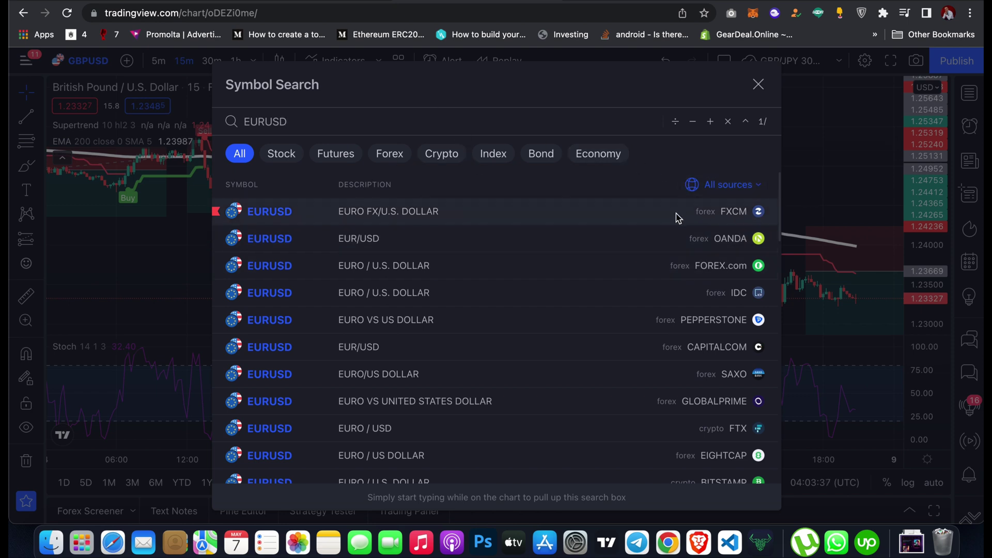
{"action": "left_click", "coordinate": [372, 213]}
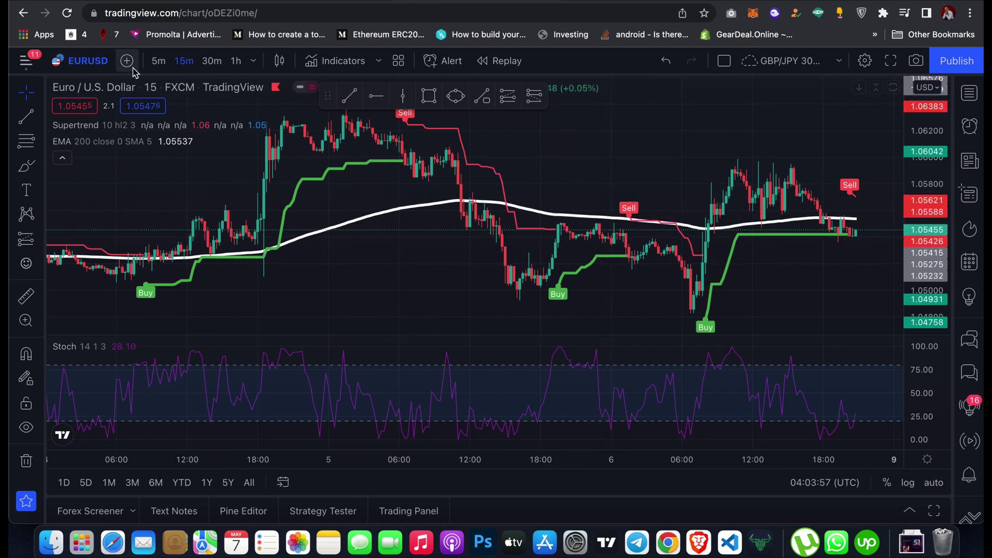
Preview the EURUSD chart at the 5-minute, 15-minute, 30-minute and 1-hour intervals.
{"action": "left_click", "coordinate": [159, 62]}
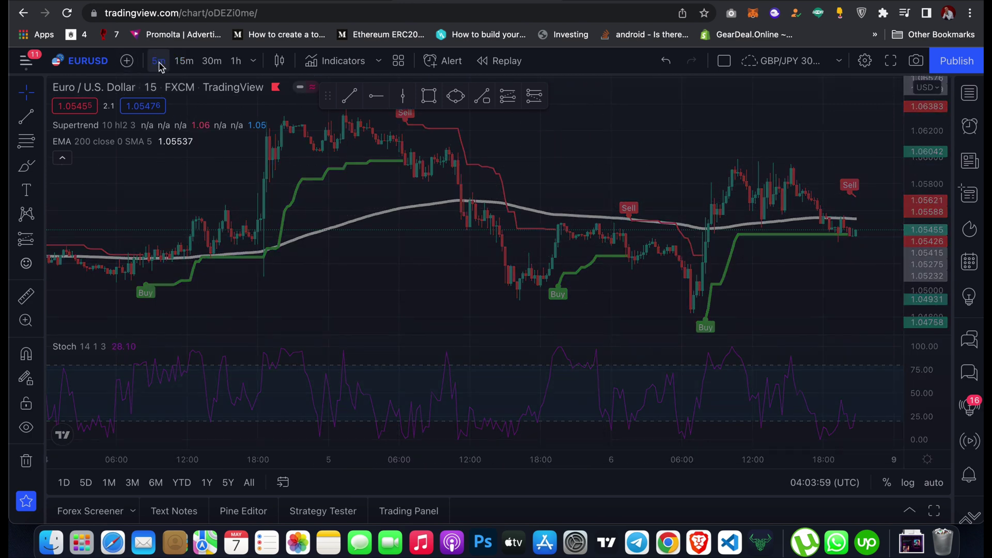
{"action": "left_click", "coordinate": [187, 62]}
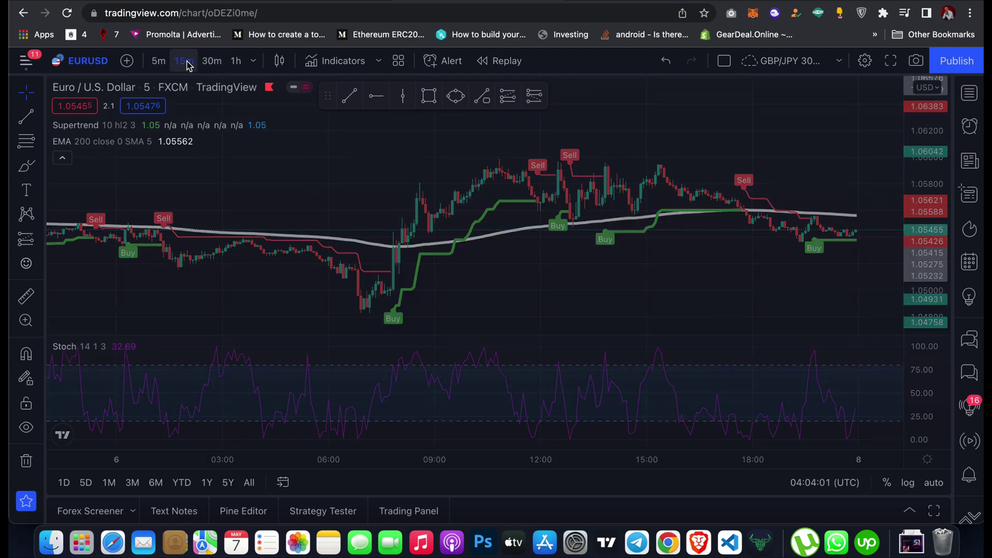
{"action": "left_click", "coordinate": [211, 62]}
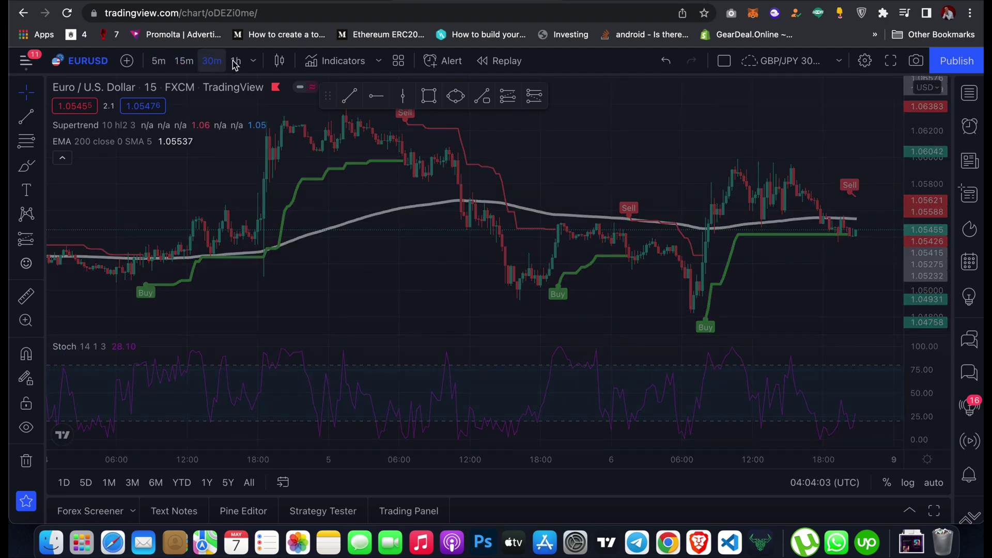
{"action": "left_click", "coordinate": [235, 61]}
Set the EURUSD chart interval to 4 hours.
{"action": "left_click", "coordinate": [253, 60]}
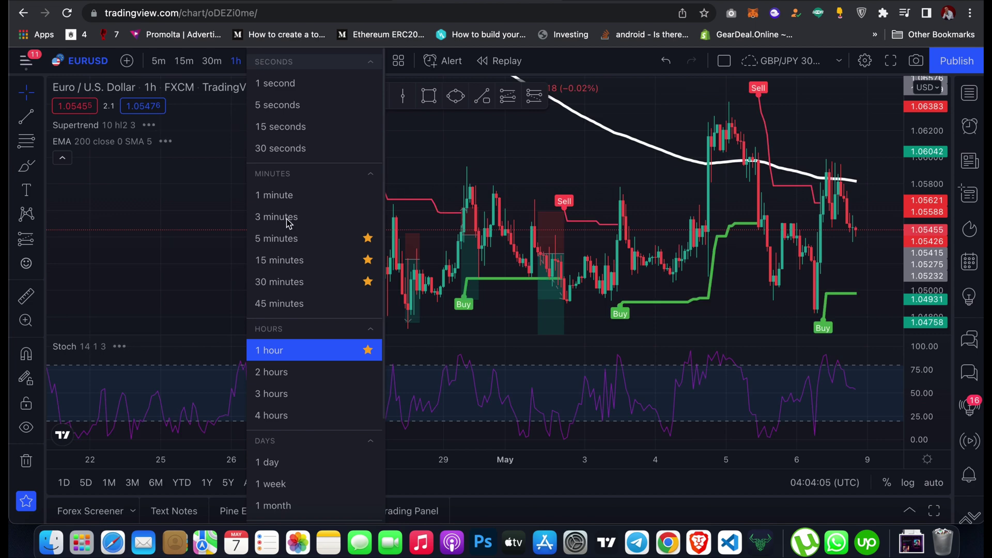
{"action": "left_click", "coordinate": [301, 424]}
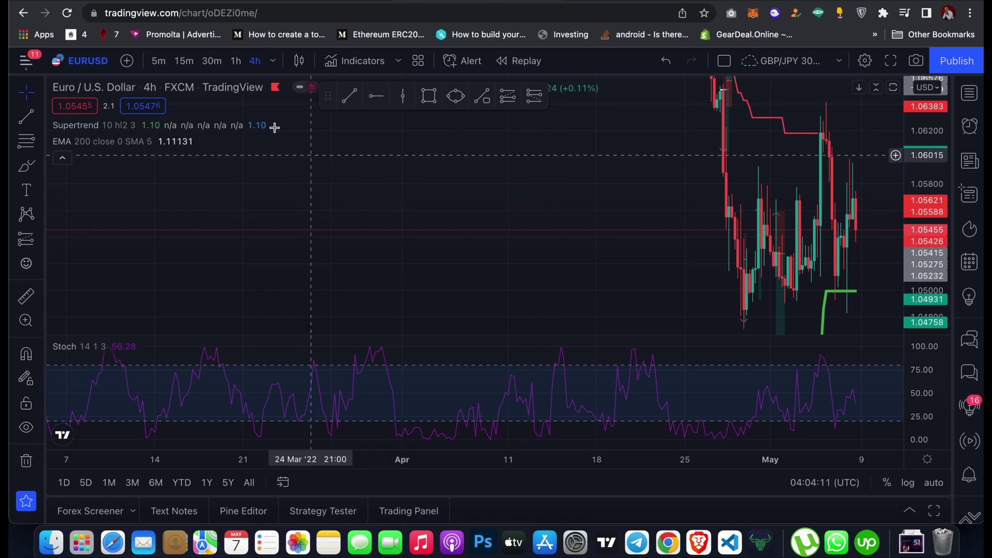
{"action": "left_click_drag", "start_coordinate": [631, 221], "coordinate": [443, 224]}
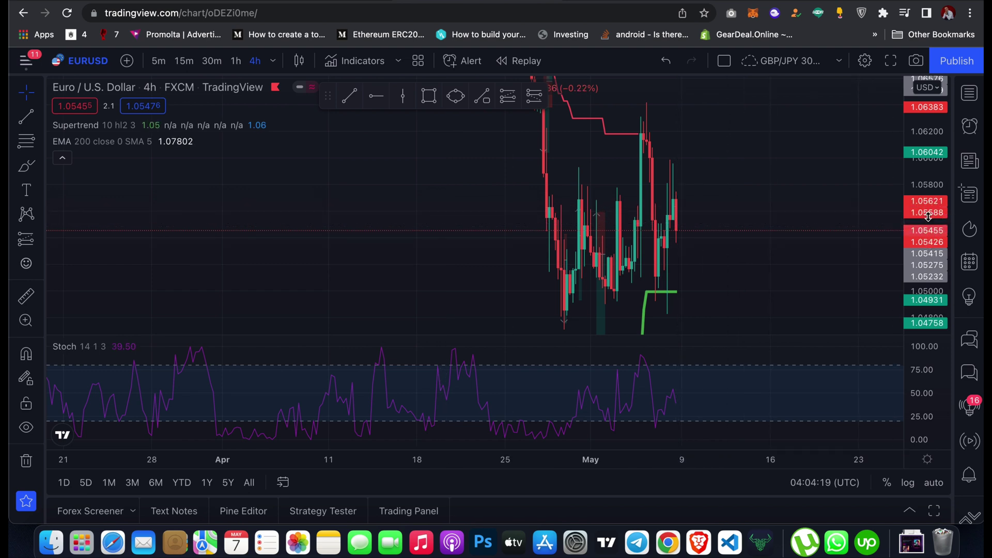
{"action": "left_click_drag", "start_coordinate": [928, 216], "coordinate": [928, 278]}
{"action": "left_click_drag", "start_coordinate": [806, 175], "coordinate": [853, 250]}
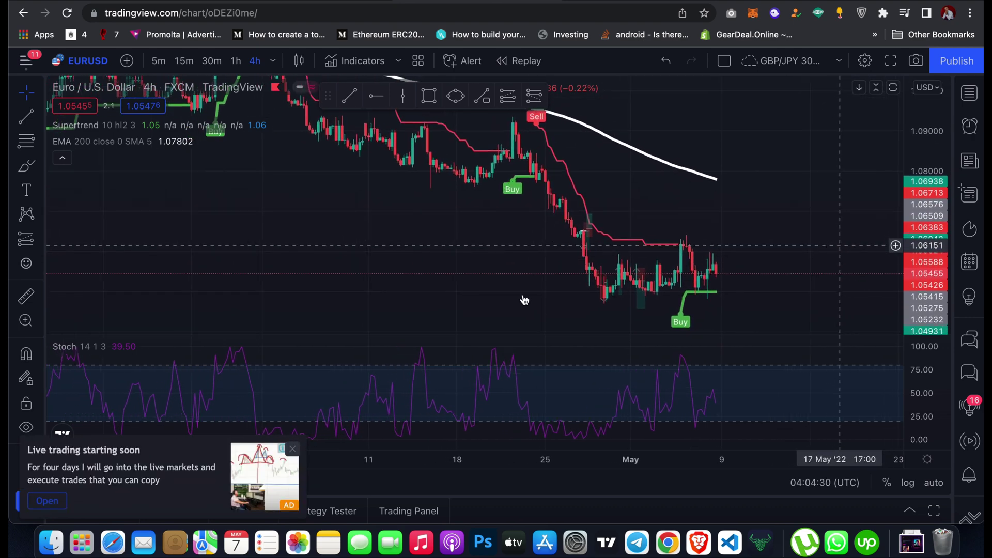
Search the indicator library for "ema", browse the matching scripts and close the library without adding any.
{"action": "left_click", "coordinate": [357, 64]}
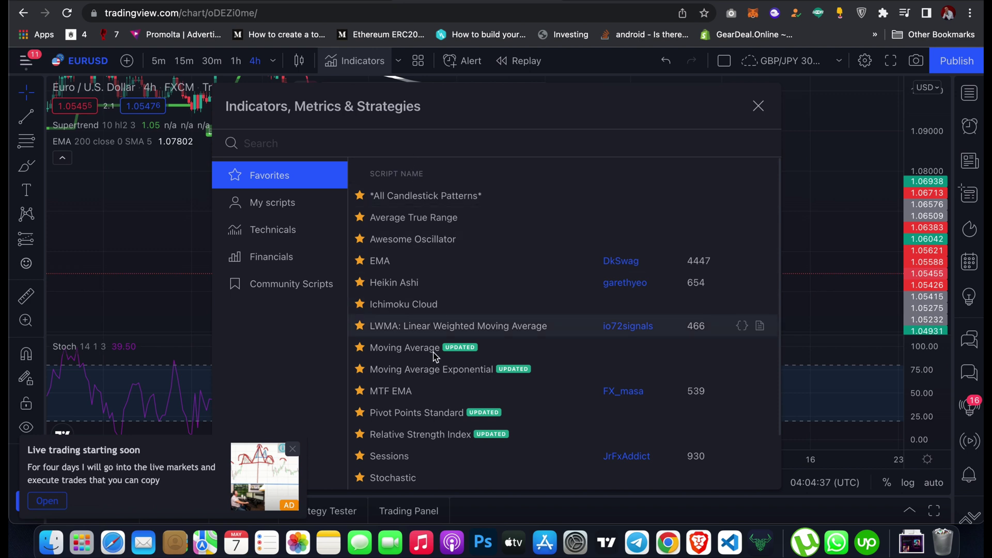
{"action": "scroll", "coordinate": [434, 362], "scroll_direction": "down", "scroll_amount": 3}
{"action": "scroll", "coordinate": [431, 361], "scroll_direction": "up", "scroll_amount": 3}
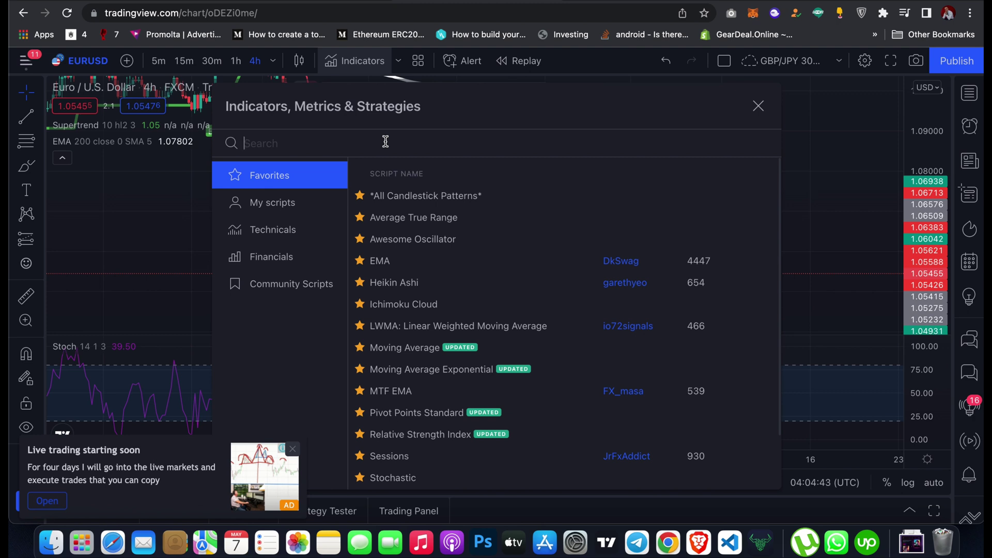
{"action": "type", "text": "ema"}
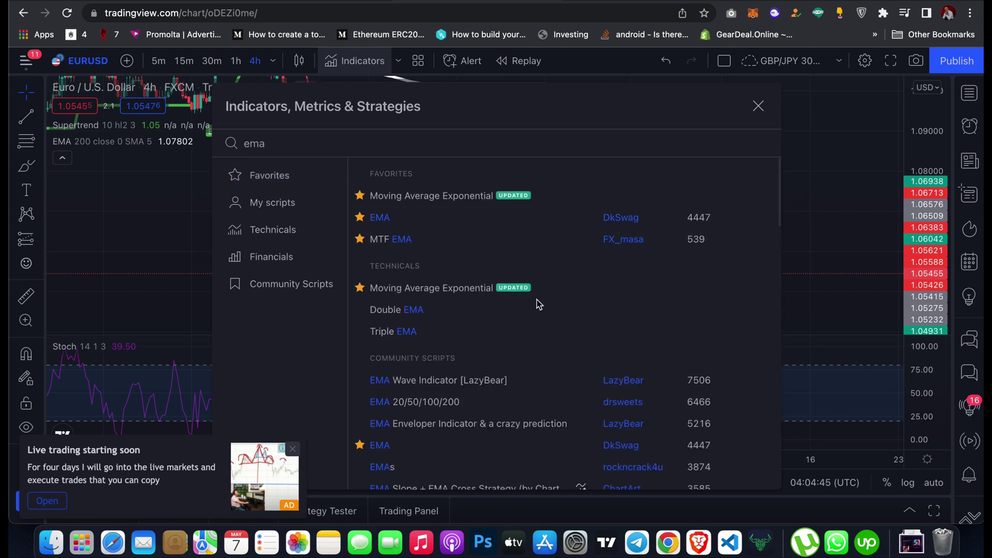
{"action": "scroll", "coordinate": [492, 463], "scroll_direction": "down", "scroll_amount": 10}
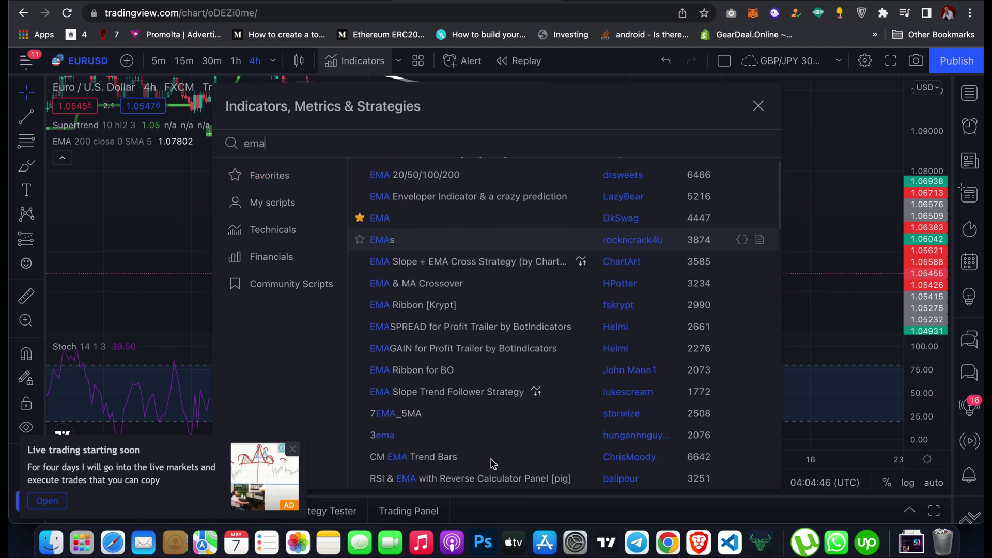
{"action": "scroll", "coordinate": [492, 464], "scroll_direction": "down", "scroll_amount": 10}
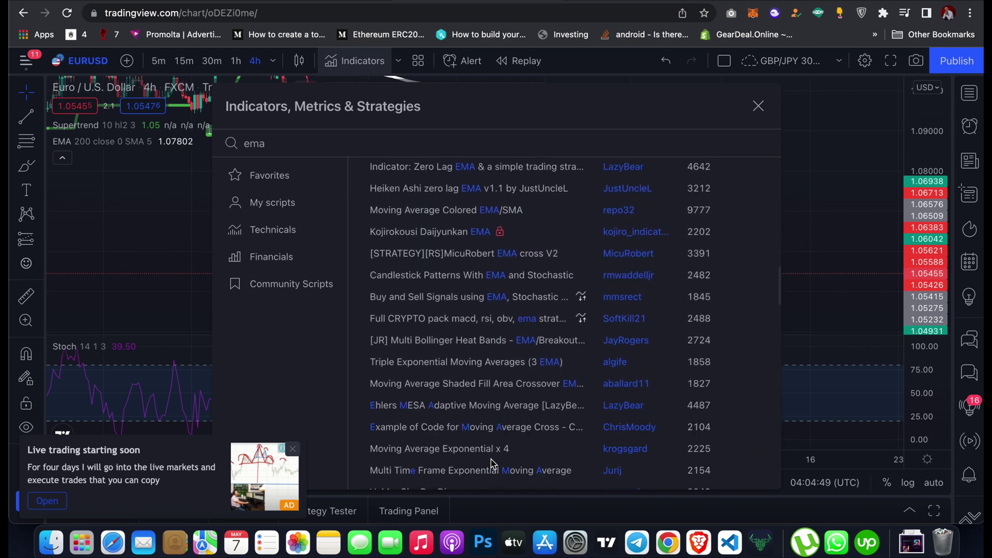
{"action": "scroll", "coordinate": [493, 463], "scroll_direction": "down", "scroll_amount": 10}
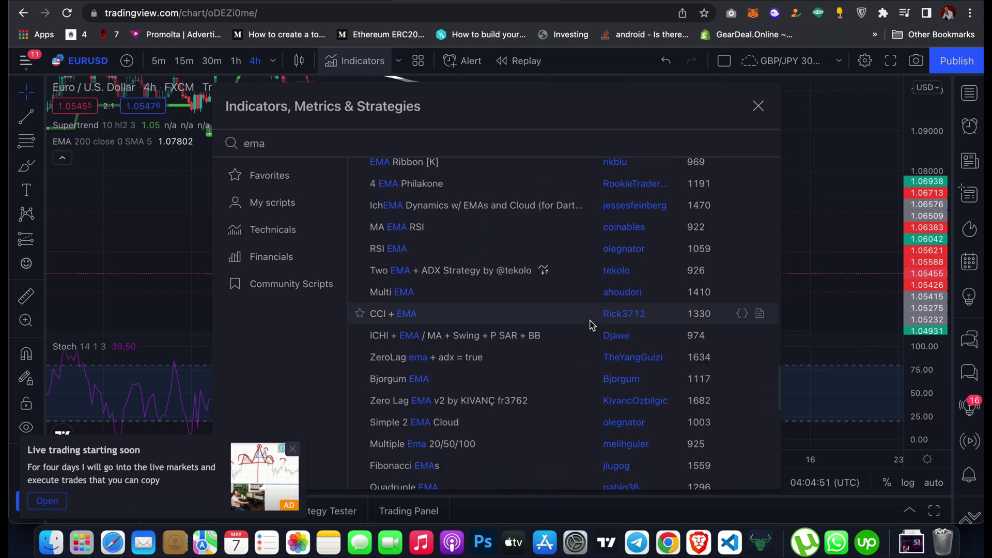
{"action": "scroll", "coordinate": [591, 324], "scroll_direction": "down", "scroll_amount": 2}
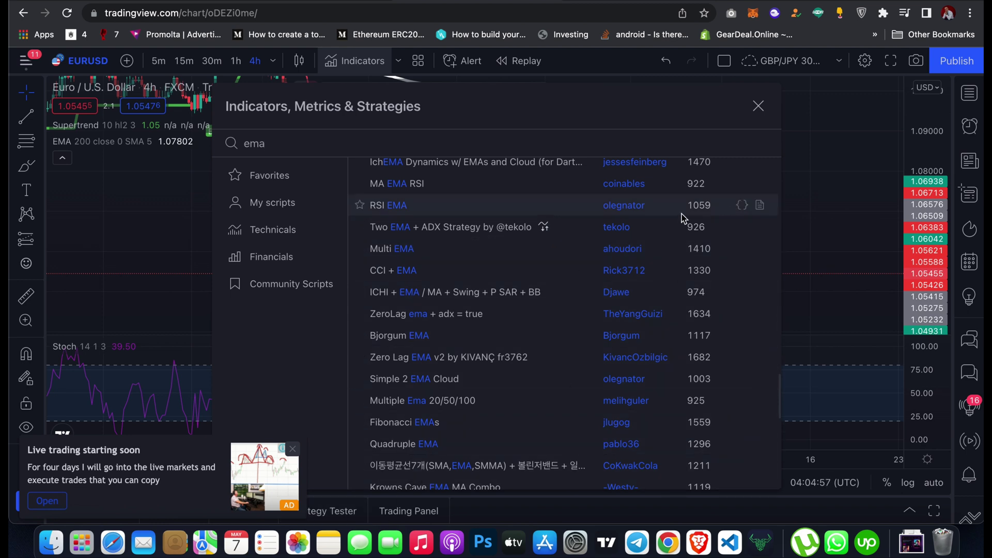
{"action": "left_click", "coordinate": [759, 106]}
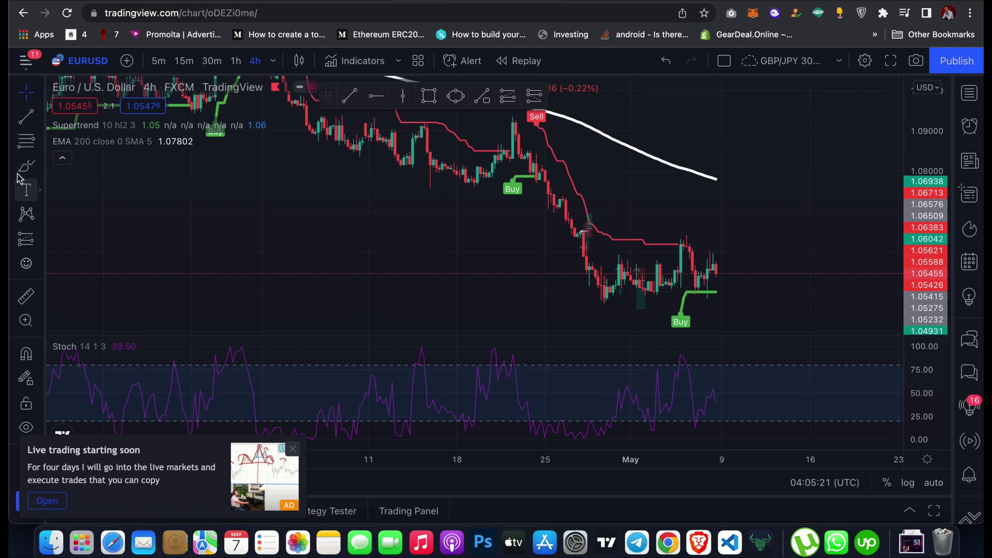
Try the Cross cursor on the chart, then change the chart cursor to Dot.
{"action": "left_click", "coordinate": [42, 97]}
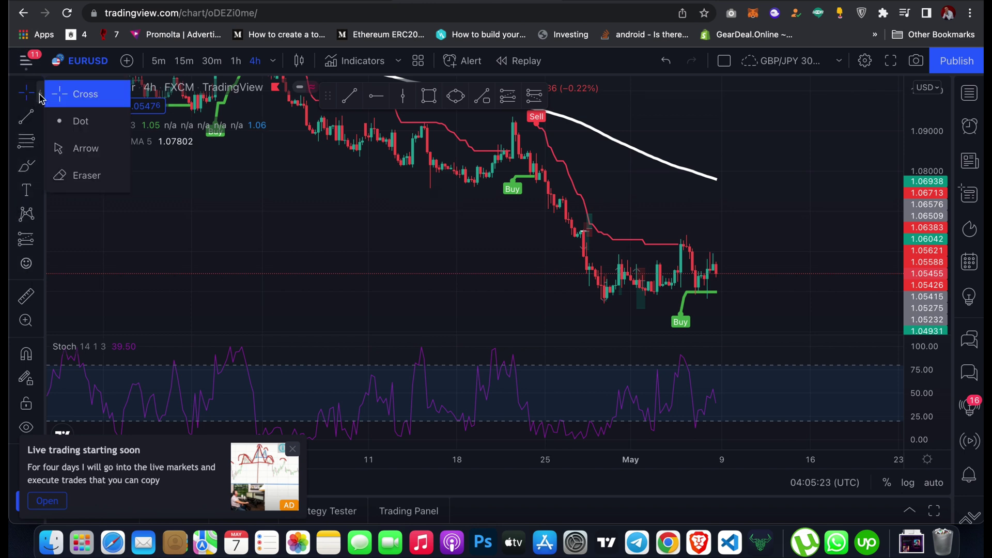
{"action": "left_click", "coordinate": [70, 98]}
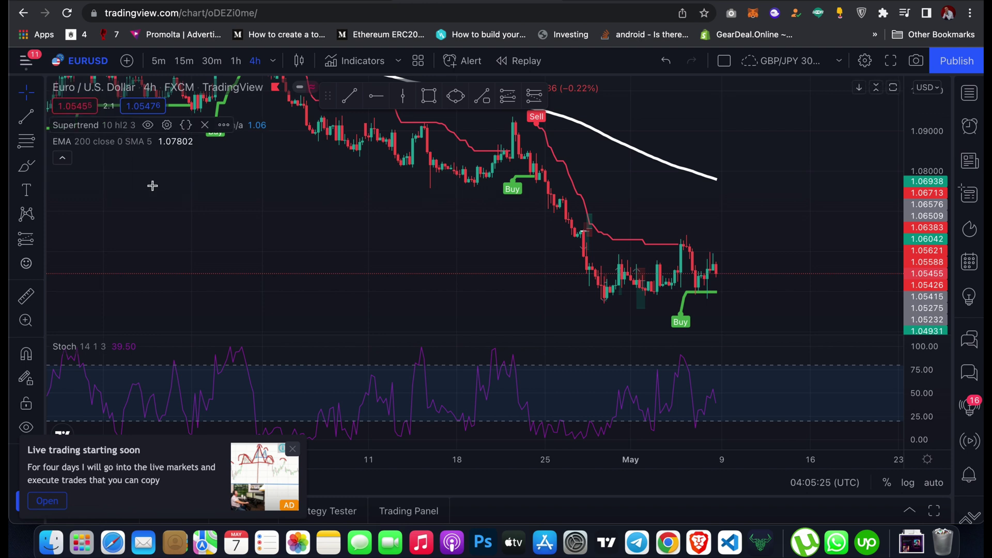
{"action": "left_click", "coordinate": [41, 95]}
{"action": "left_click", "coordinate": [83, 122]}
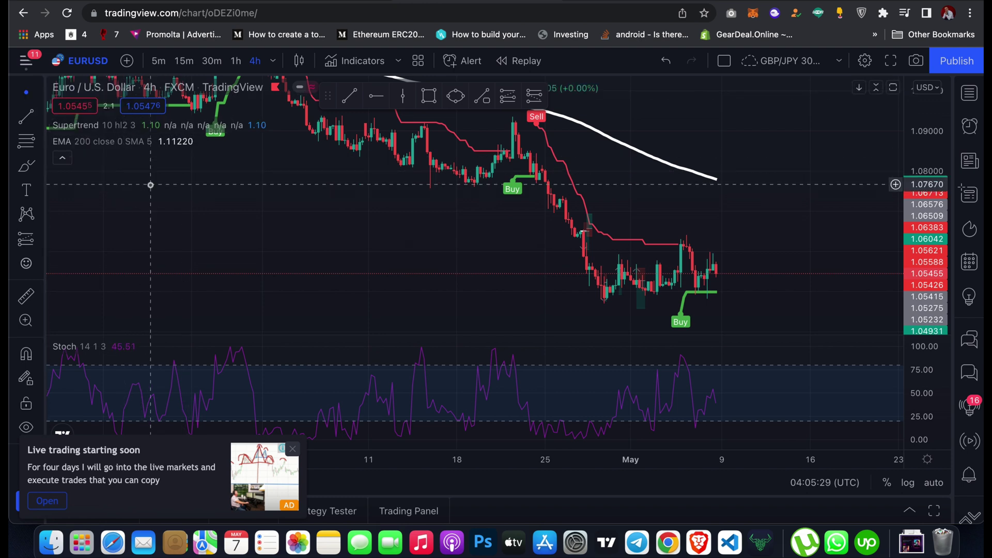
{"action": "left_click", "coordinate": [40, 94]}
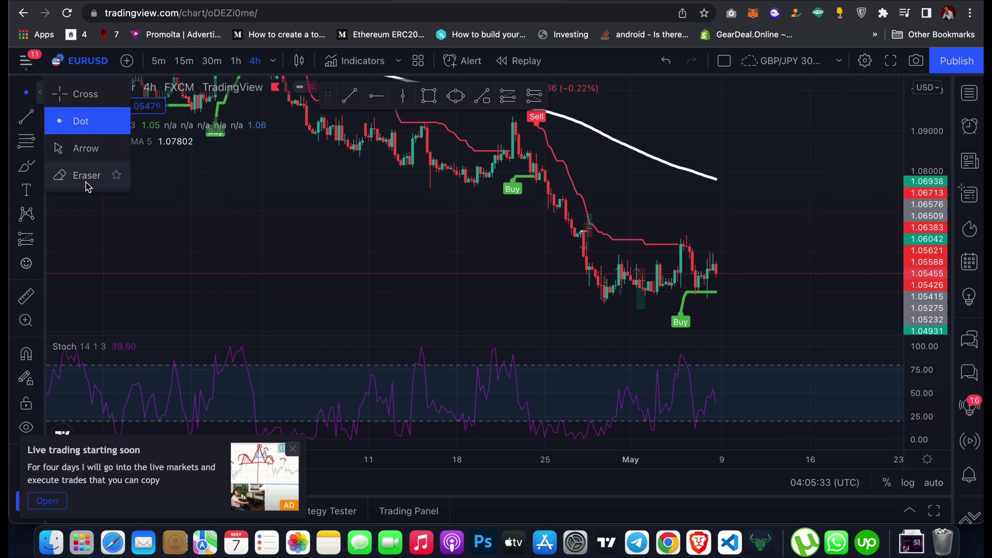
Draw a descending trend line beneath the falling candles, ending at about 03 May '22 01:00.
{"action": "left_click", "coordinate": [39, 119]}
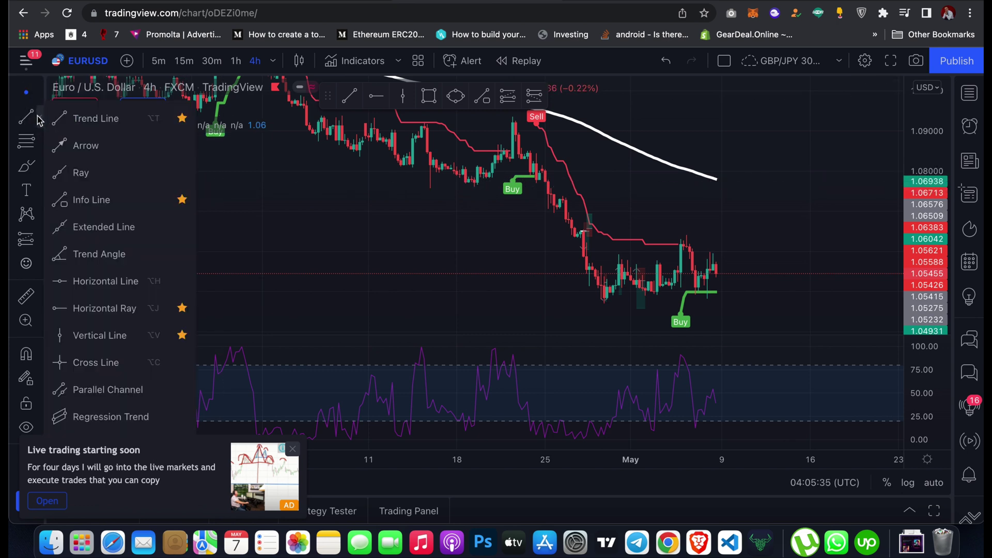
{"action": "left_click", "coordinate": [95, 119]}
{"action": "mouse_move", "coordinate": [268, 96]}
{"action": "left_mouse_down"}
{"action": "mouse_move", "coordinate": [627, 327]}
{"action": "mouse_move", "coordinate": [650, 324]}
{"action": "left_mouse_up"}
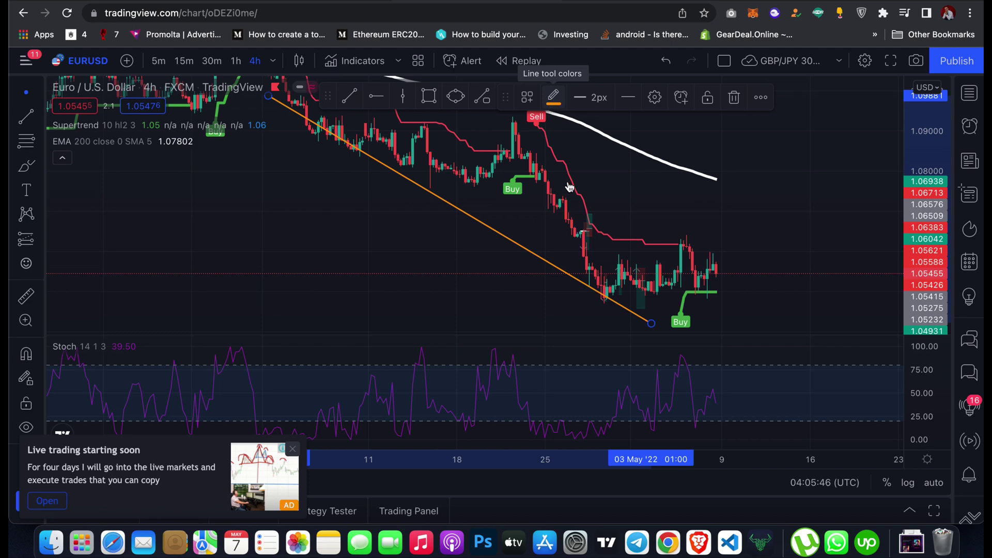
Colour the descending trend line white, try a 4px thickness and set it back to 2px.
{"action": "left_click", "coordinate": [553, 99]}
{"action": "left_click", "coordinate": [553, 128]}
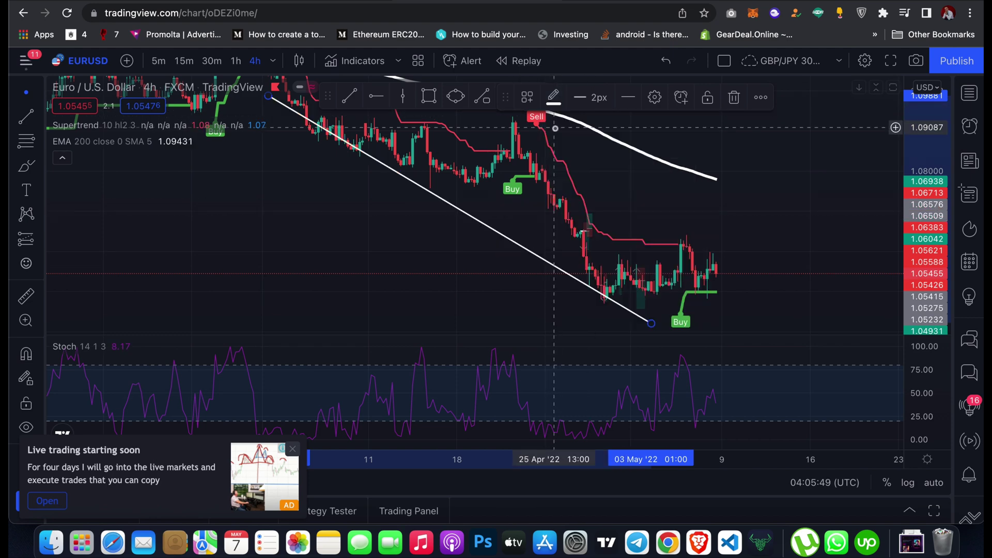
{"action": "left_click", "coordinate": [597, 99]}
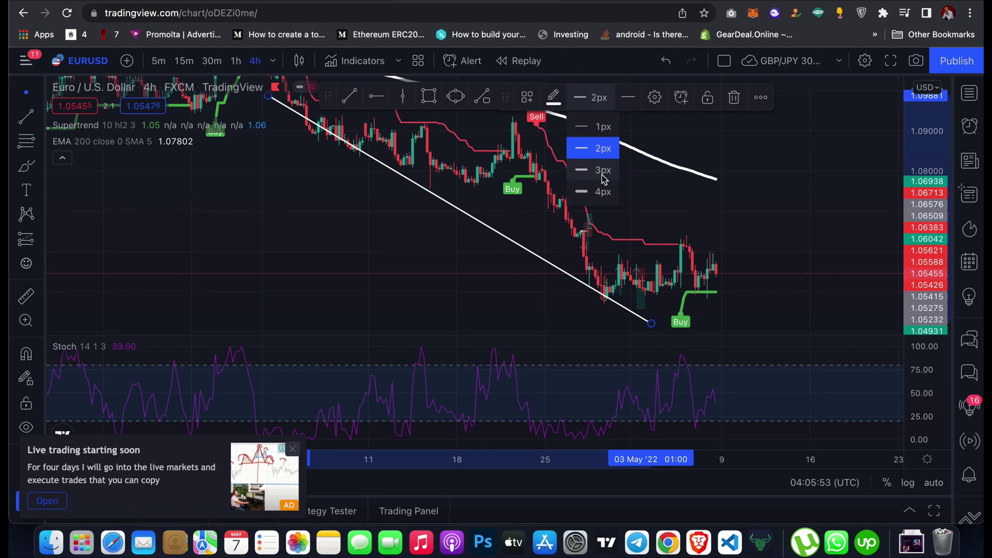
{"action": "left_click", "coordinate": [598, 191]}
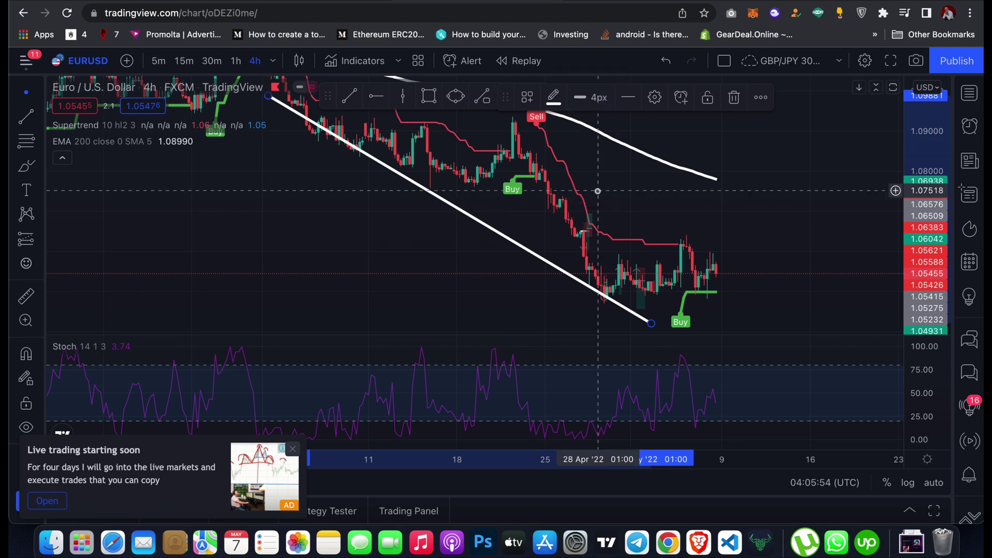
{"action": "left_click", "coordinate": [582, 103]}
{"action": "left_click", "coordinate": [599, 145]}
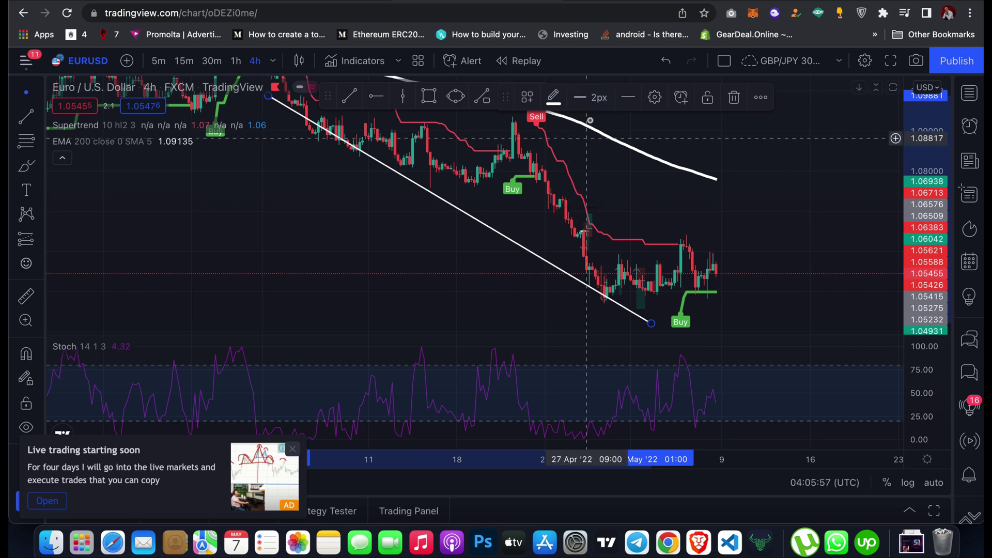
Try the dashed style on the white trend line, and change it to a dotted line.
{"action": "left_click", "coordinate": [595, 101]}
{"action": "left_click", "coordinate": [632, 100]}
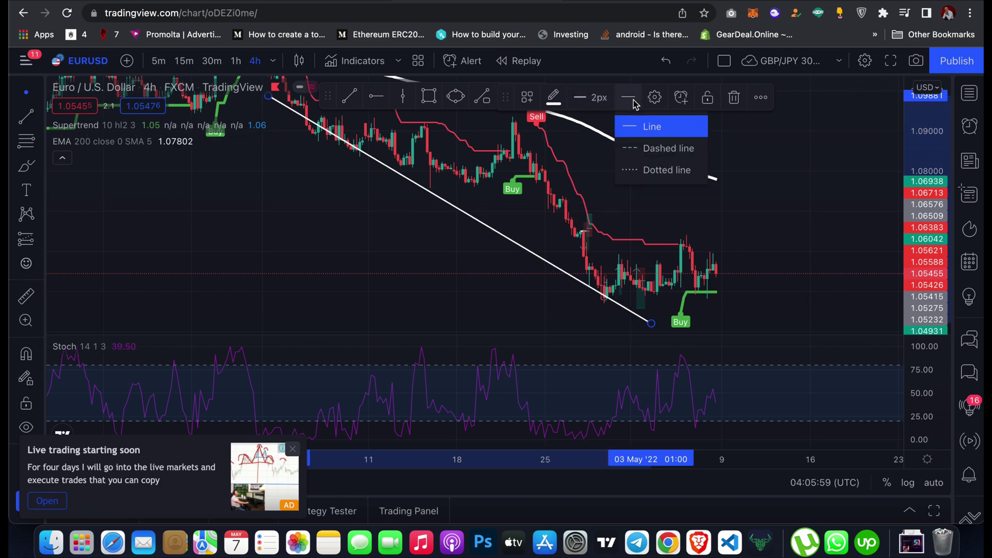
{"action": "left_click", "coordinate": [666, 150]}
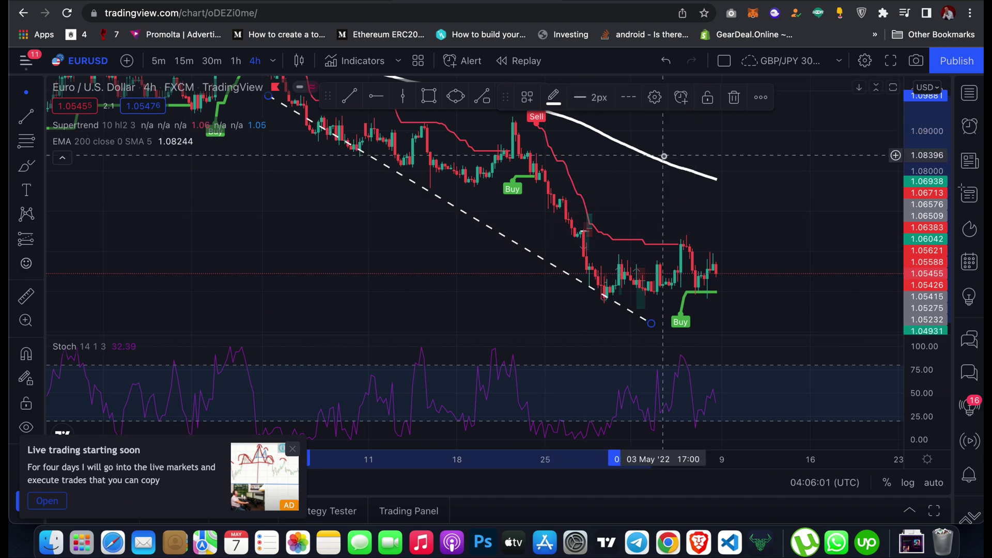
{"action": "left_click", "coordinate": [627, 100]}
{"action": "left_click", "coordinate": [649, 164]}
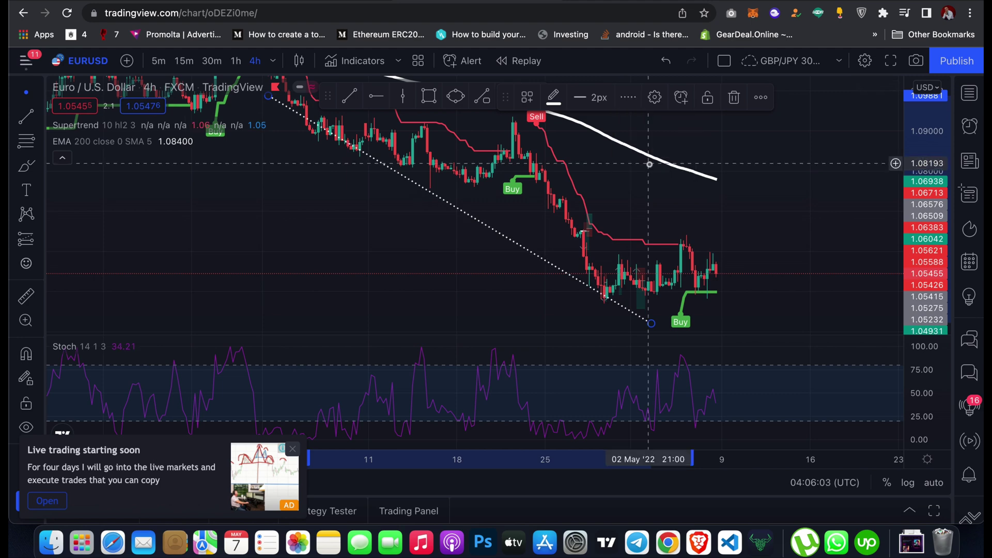
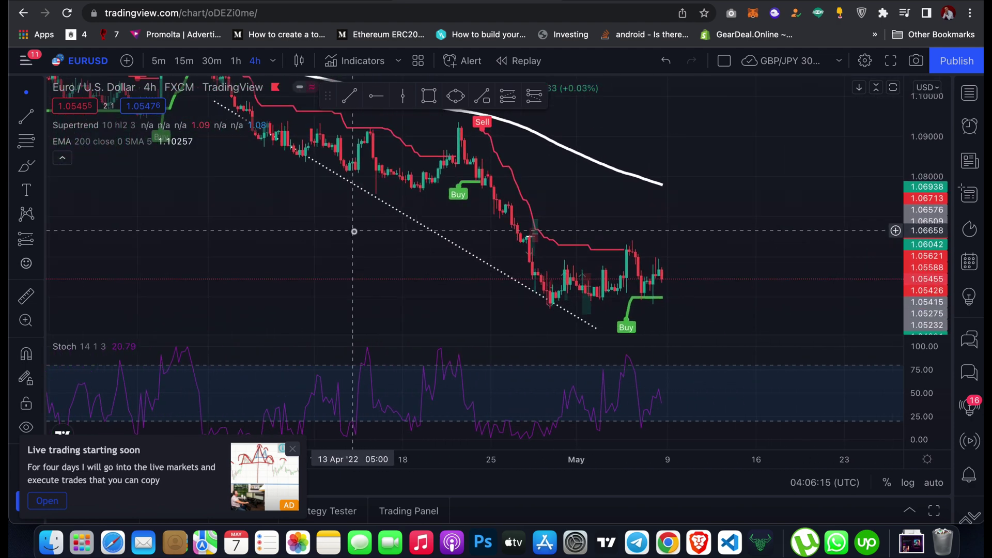
Shift the dotted trend line across the falling candles and delete it from the chart.
{"action": "left_click_drag", "start_coordinate": [524, 127], "coordinate": [489, 79]}
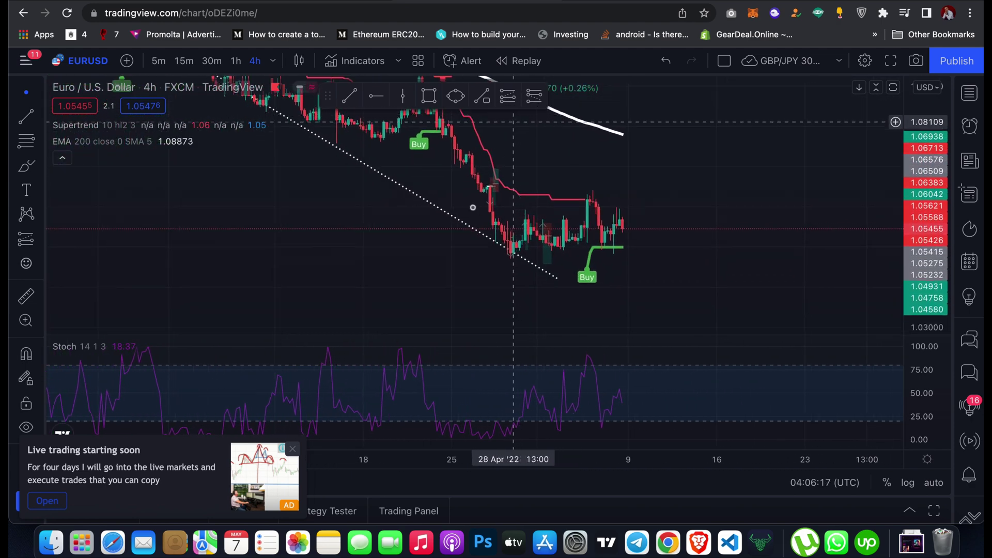
{"action": "mouse_move", "coordinate": [550, 243]}
{"action": "left_mouse_down"}
{"action": "mouse_move", "coordinate": [693, 264]}
{"action": "mouse_move", "coordinate": [599, 274]}
{"action": "mouse_move", "coordinate": [773, 383]}
{"action": "mouse_move", "coordinate": [700, 343]}
{"action": "left_mouse_up"}
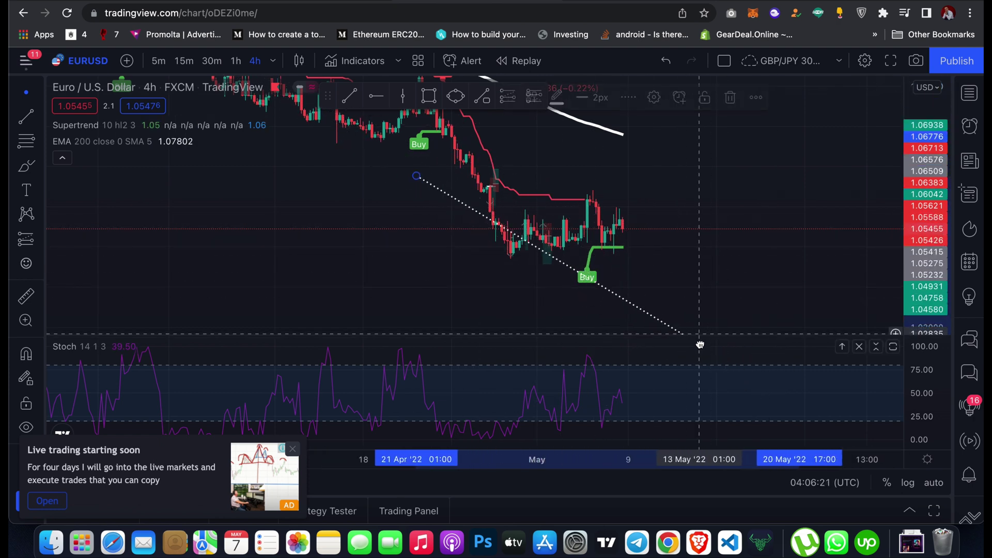
{"action": "key", "text": "Delete"}
Draw an ascending trend line from about 02 May '22 21:00 at 1.04008 to about 12 May '22 05:00 at 1.06404.
{"action": "left_click", "coordinate": [349, 98]}
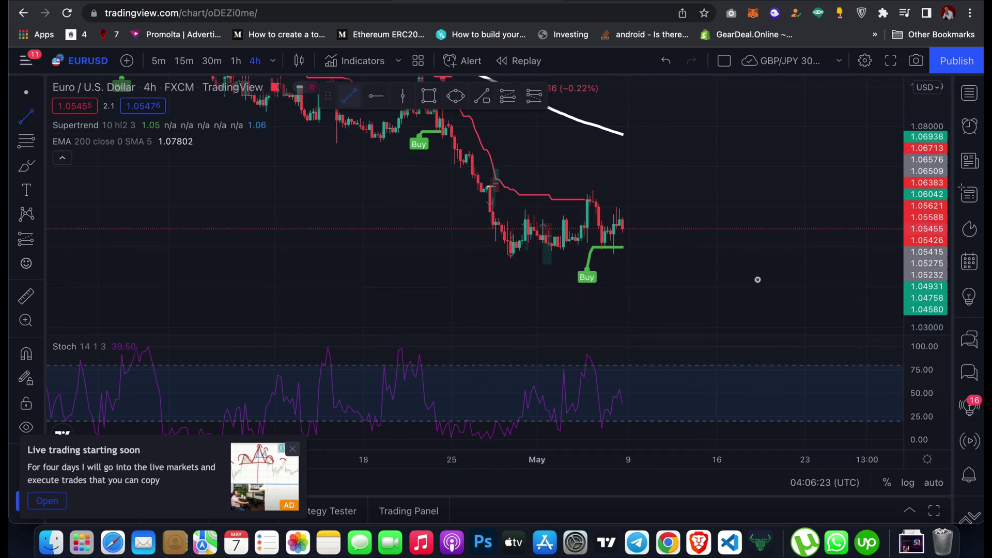
{"action": "left_click", "coordinate": [554, 286]}
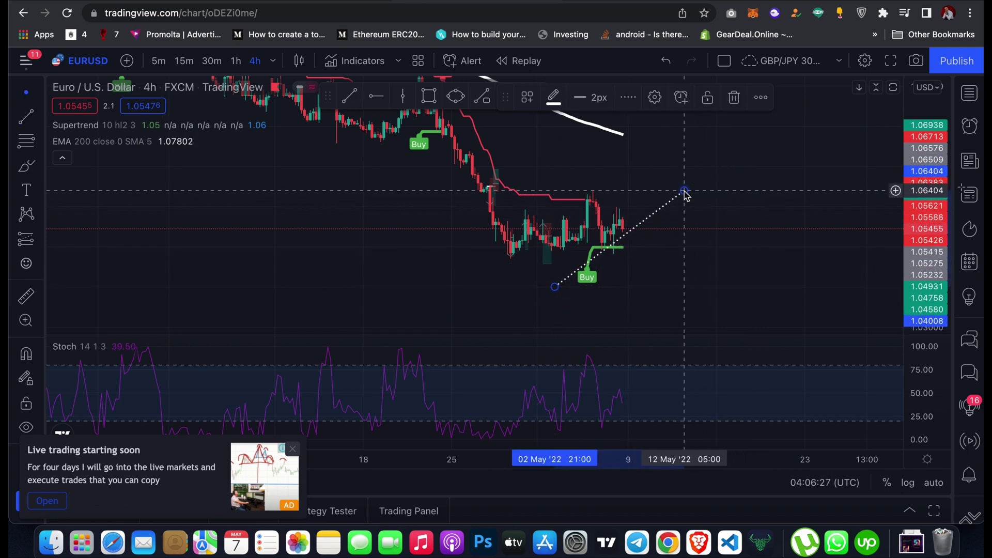
{"action": "left_click", "coordinate": [683, 191]}
Start an alert from the ascending trend line with the condition EURUSD Moving Up 1.06498 in 1 bar, triggering Only Once.
{"action": "left_click", "coordinate": [681, 98]}
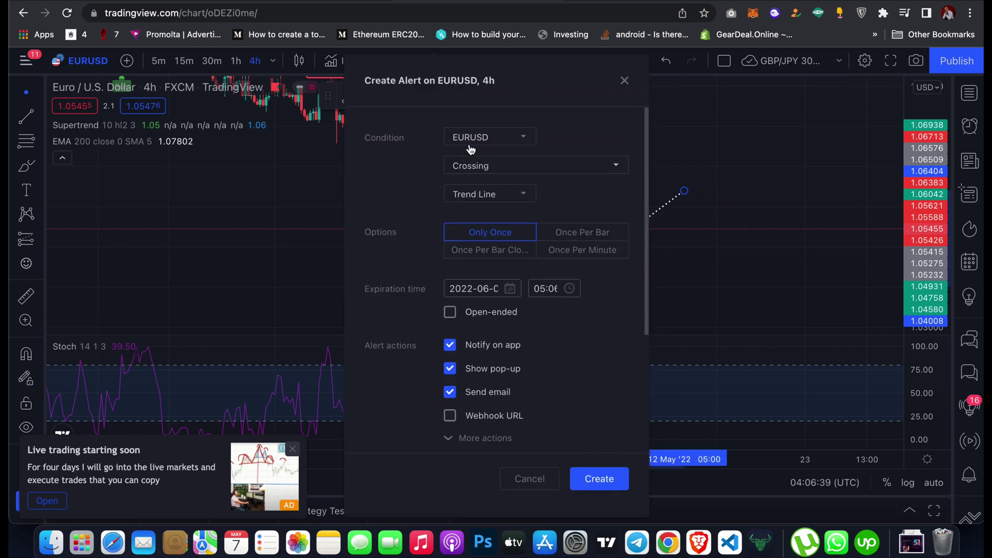
{"action": "left_click", "coordinate": [501, 166]}
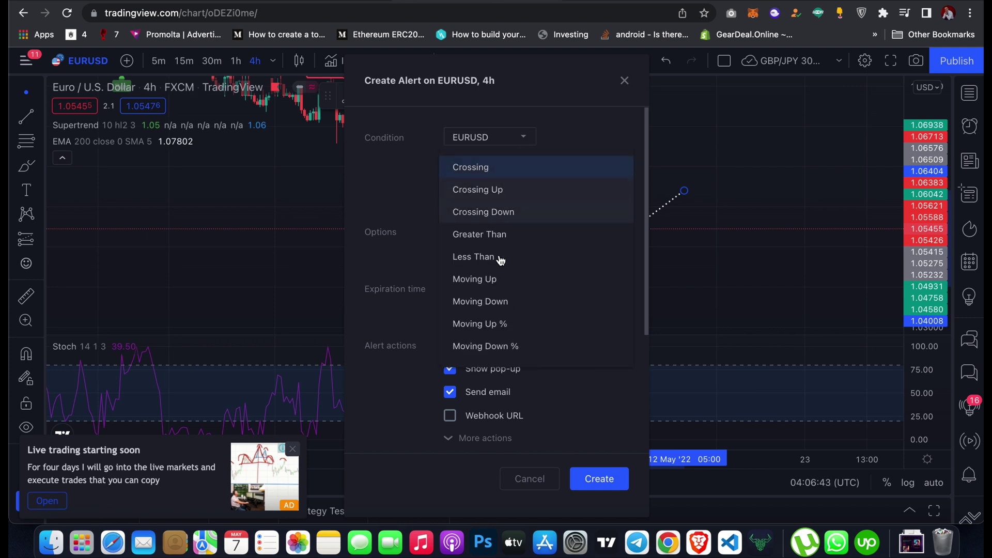
{"action": "left_click", "coordinate": [495, 290]}
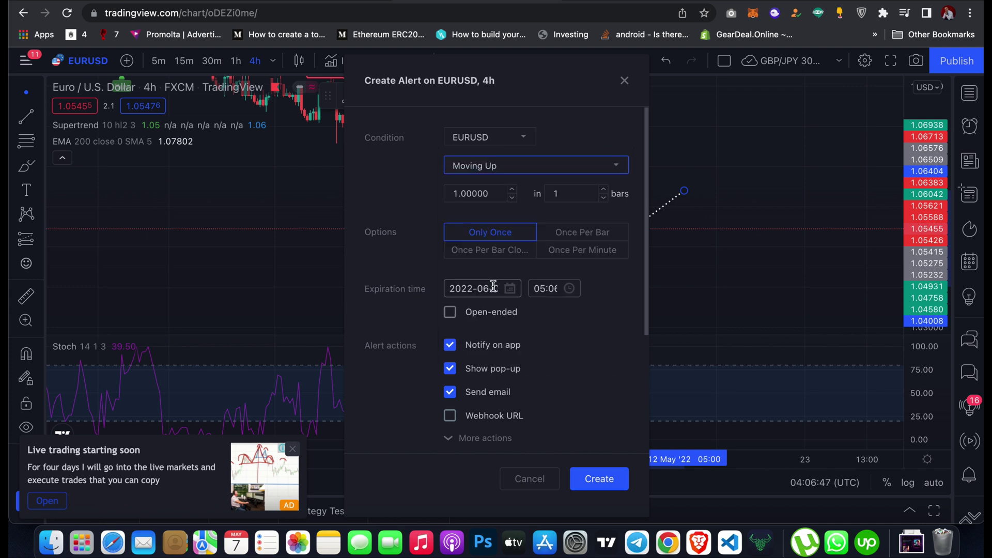
{"action": "left_click", "coordinate": [490, 195]}
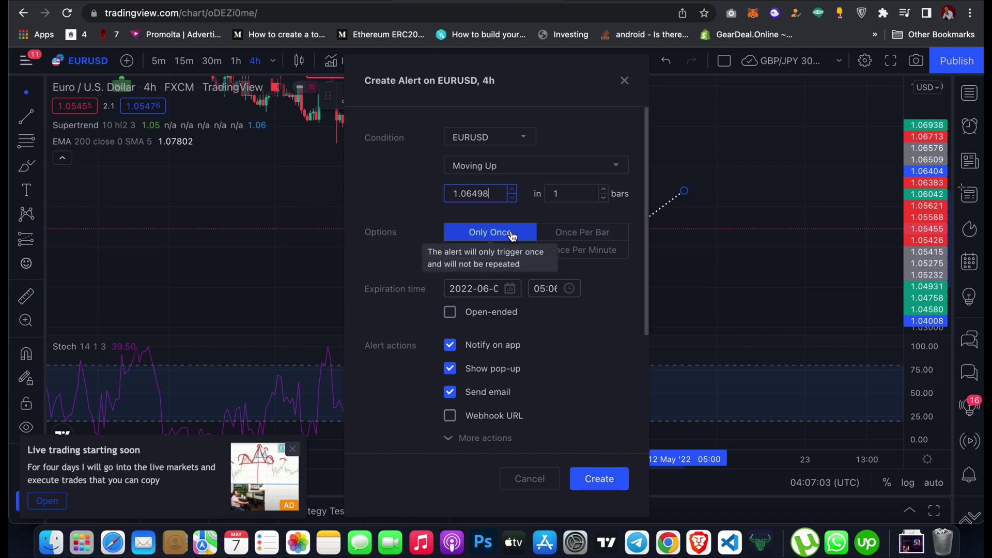
{"action": "left_click", "coordinate": [465, 234]}
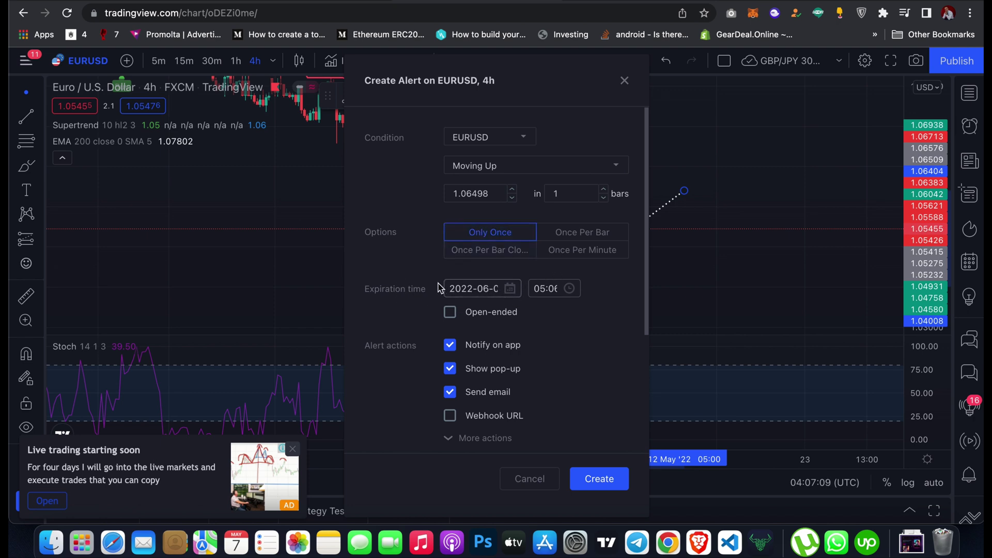
Set the alert to expire on 10 June 2022 and create it after reviewing its message and additional actions.
{"action": "left_click", "coordinate": [476, 297]}
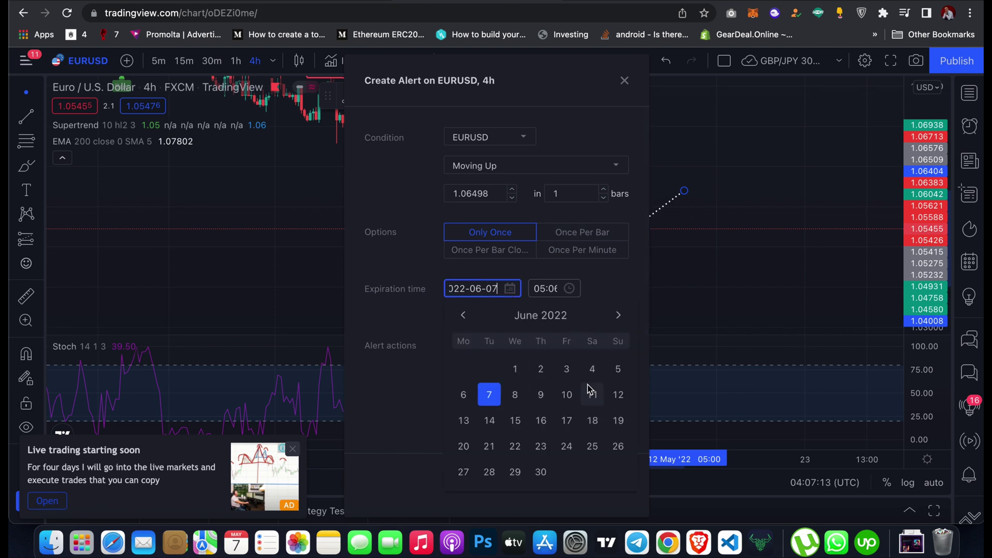
{"action": "left_click", "coordinate": [567, 396]}
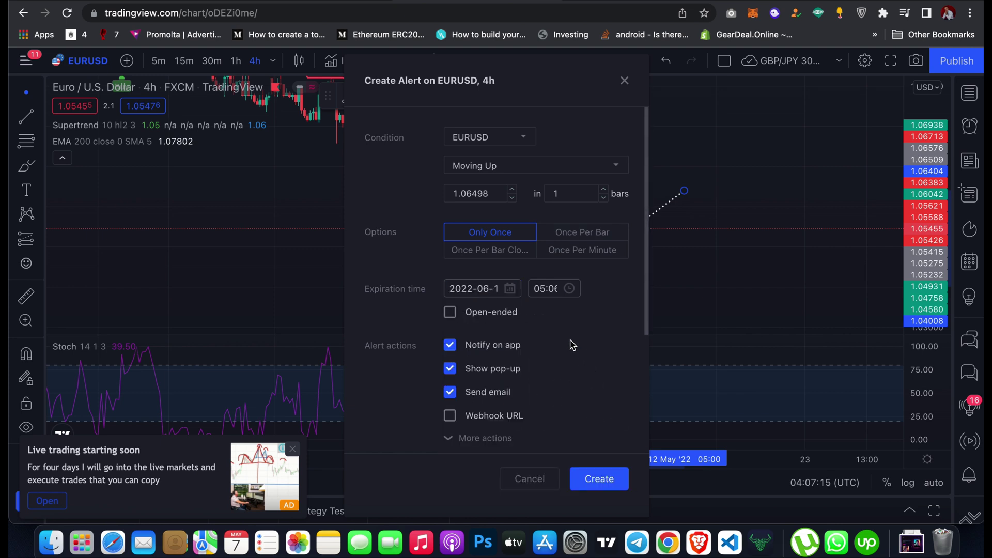
{"action": "scroll", "coordinate": [505, 332], "scroll_direction": "down", "scroll_amount": 5}
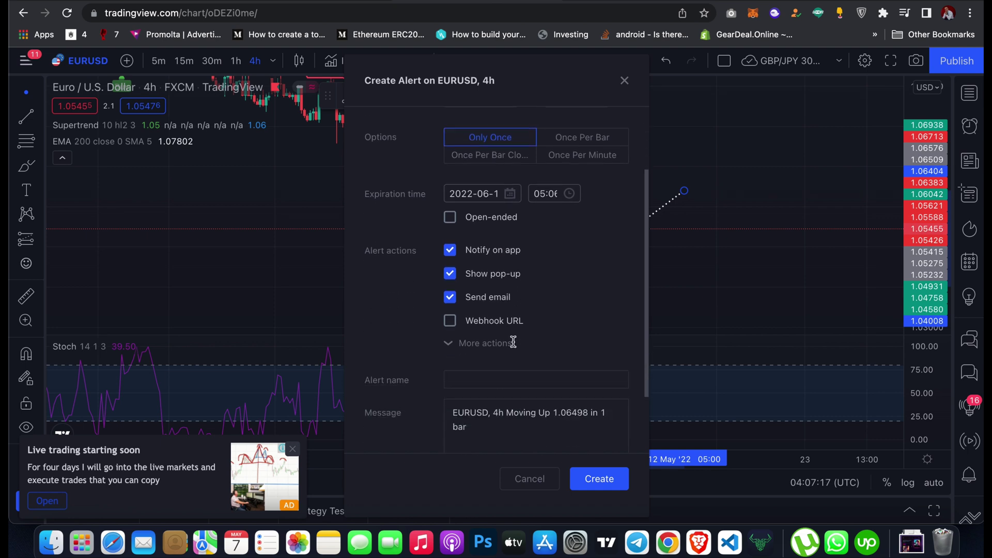
{"action": "left_click", "coordinate": [559, 360]}
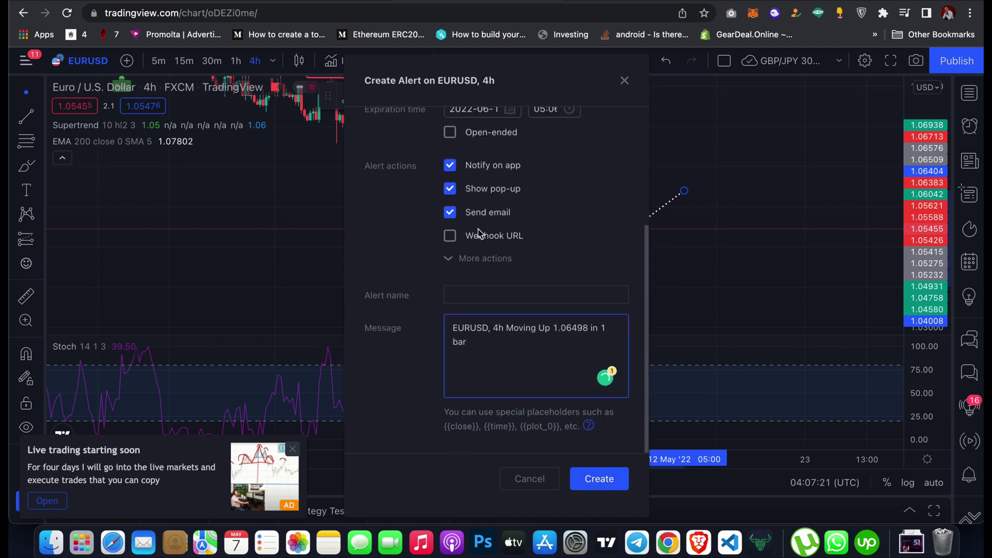
{"action": "left_click", "coordinate": [474, 259]}
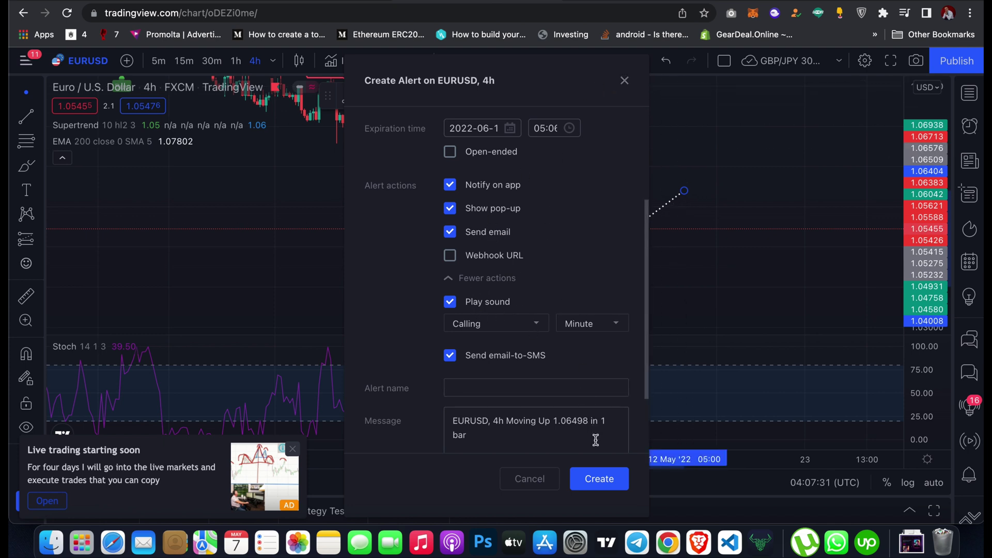
{"action": "left_click", "coordinate": [600, 478]}
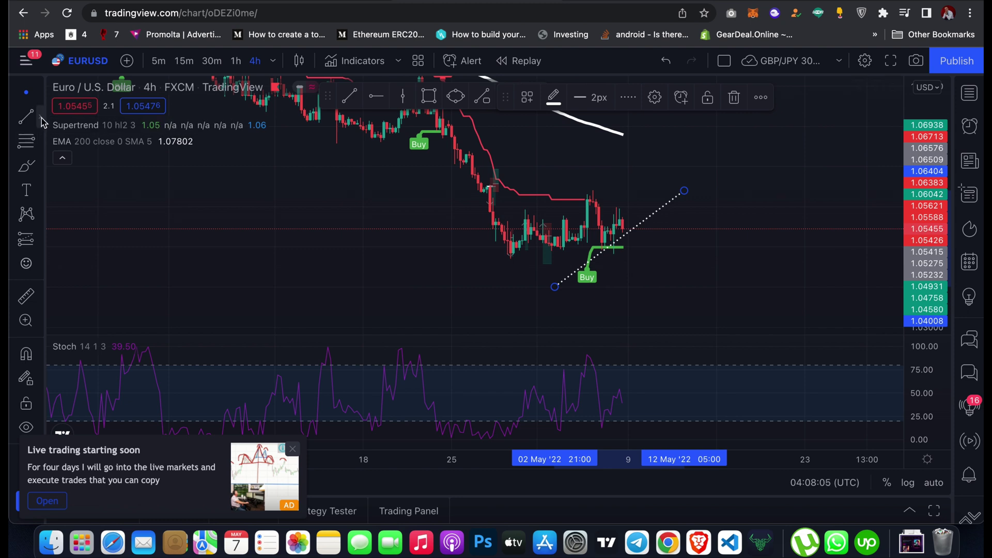
Draw a Pitchfork beneath the April candles with points at about 1.07468, 1.06506 and 1.04244, and move it up over the falling candles.
{"action": "left_click", "coordinate": [41, 119]}
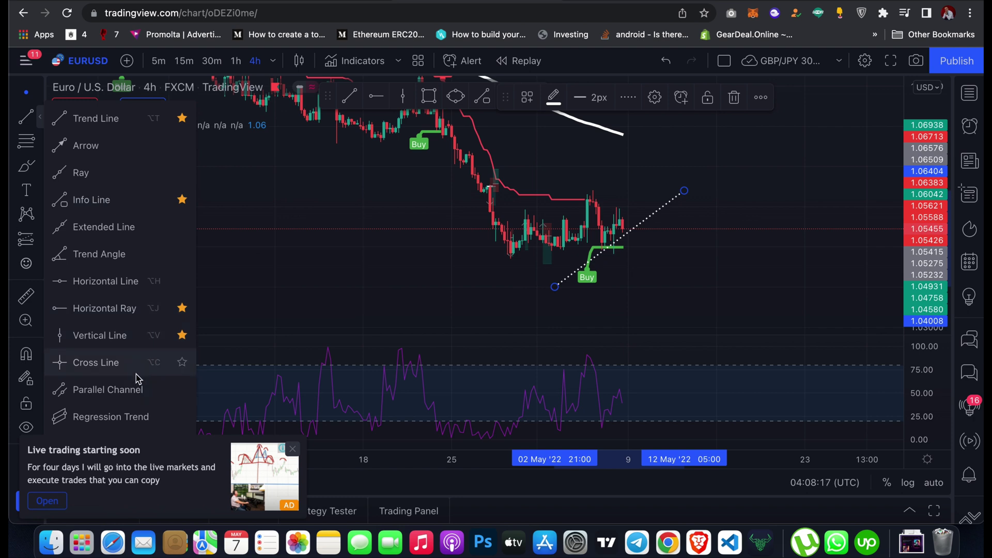
{"action": "left_click", "coordinate": [40, 148]}
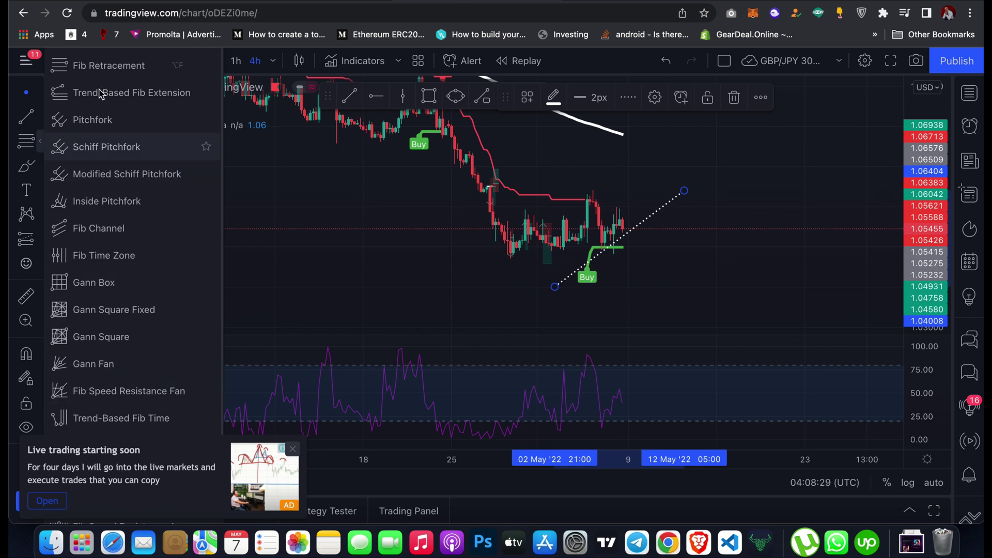
{"action": "left_click", "coordinate": [115, 129]}
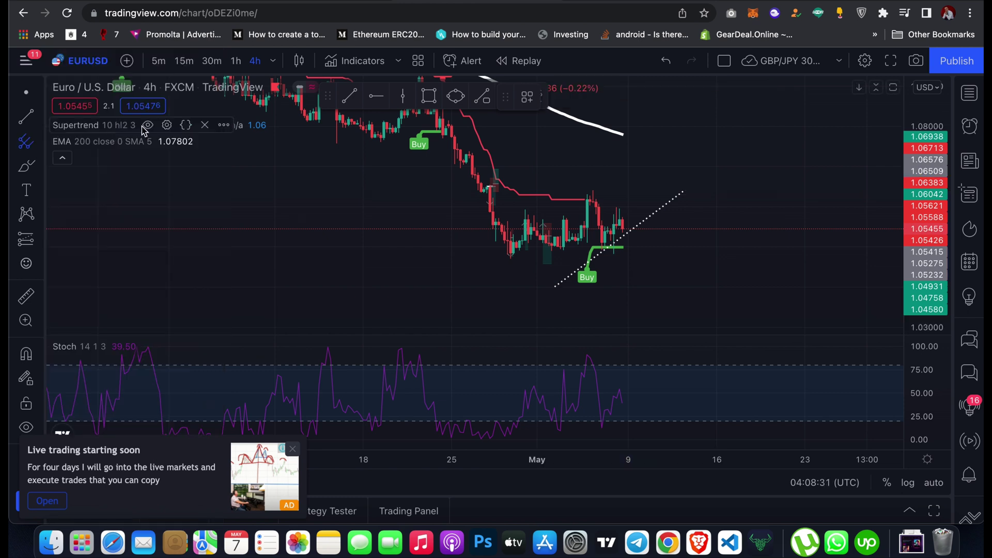
{"action": "left_click", "coordinate": [292, 148]}
{"action": "left_click", "coordinate": [377, 186]}
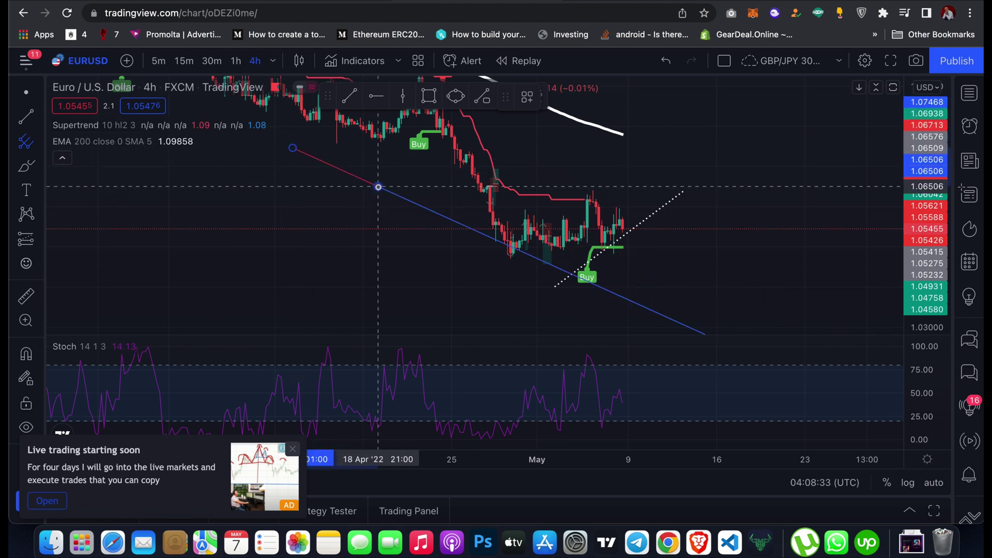
{"action": "left_click", "coordinate": [310, 278]}
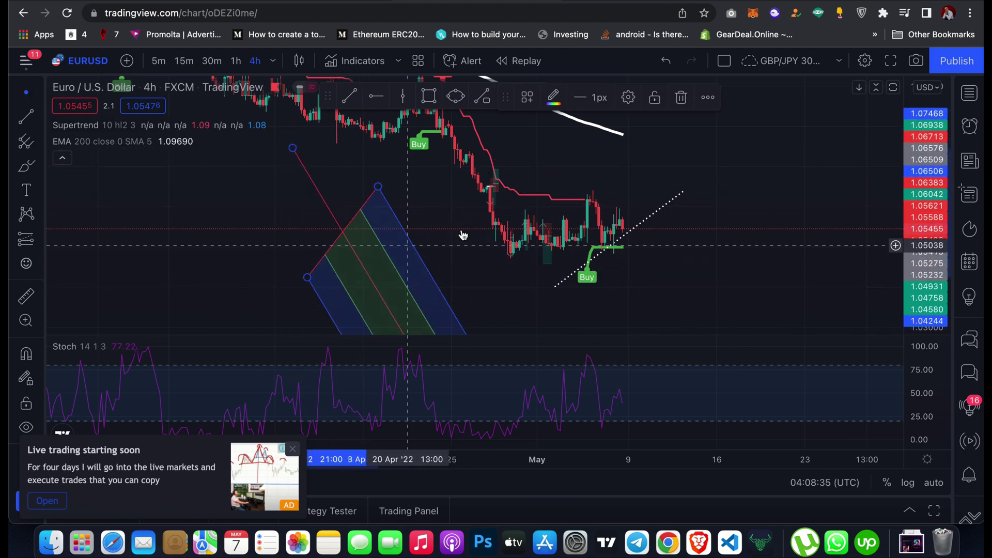
{"action": "left_click_drag", "start_coordinate": [460, 268], "coordinate": [389, 248]}
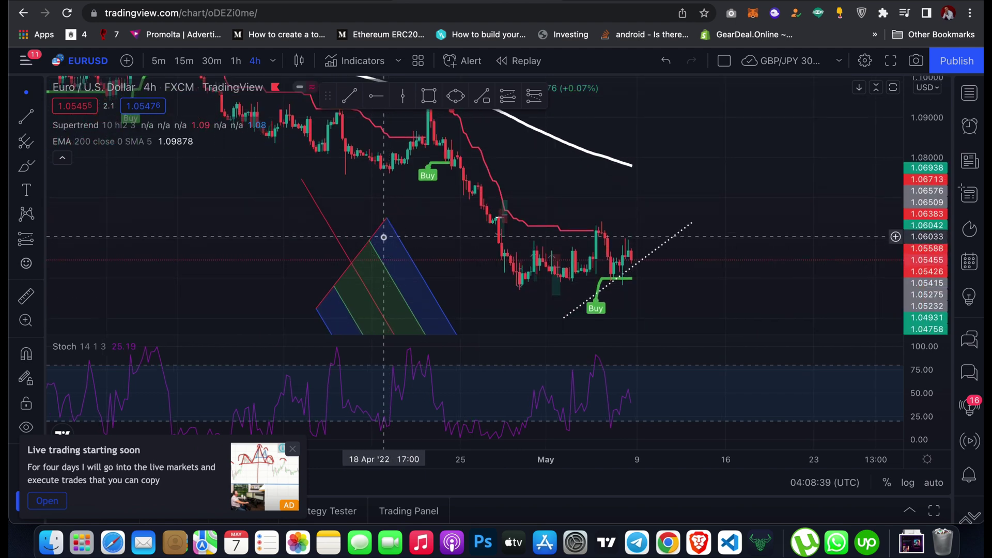
{"action": "left_click_drag", "start_coordinate": [337, 289], "coordinate": [336, 111]}
Examine the pitchfork's channels against the candles, from their downward extension back to their starting points in April.
{"action": "left_click_drag", "start_coordinate": [761, 210], "coordinate": [734, 82]}
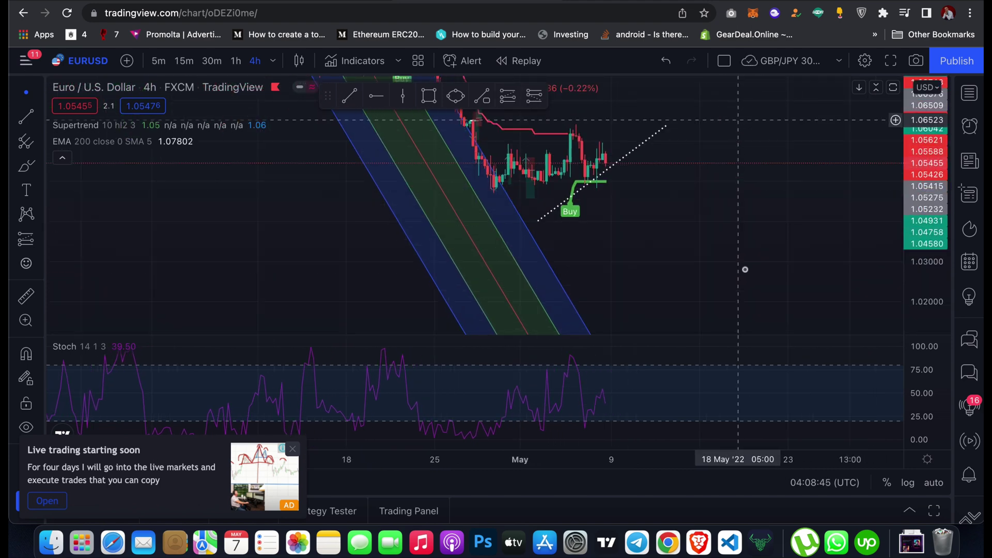
{"action": "left_click_drag", "start_coordinate": [748, 169], "coordinate": [740, 142]}
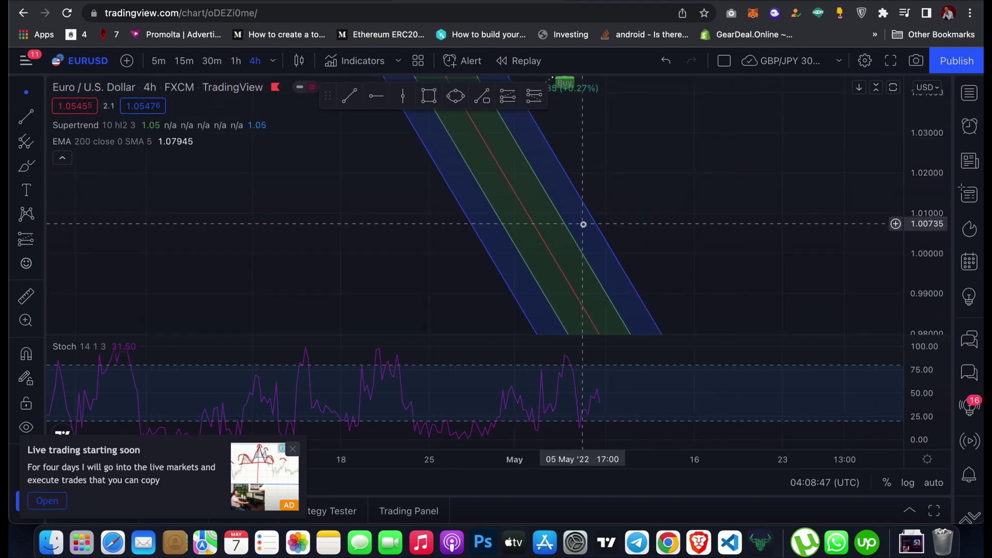
{"action": "scroll", "coordinate": [583, 224], "scroll_direction": "up", "scroll_amount": 5}
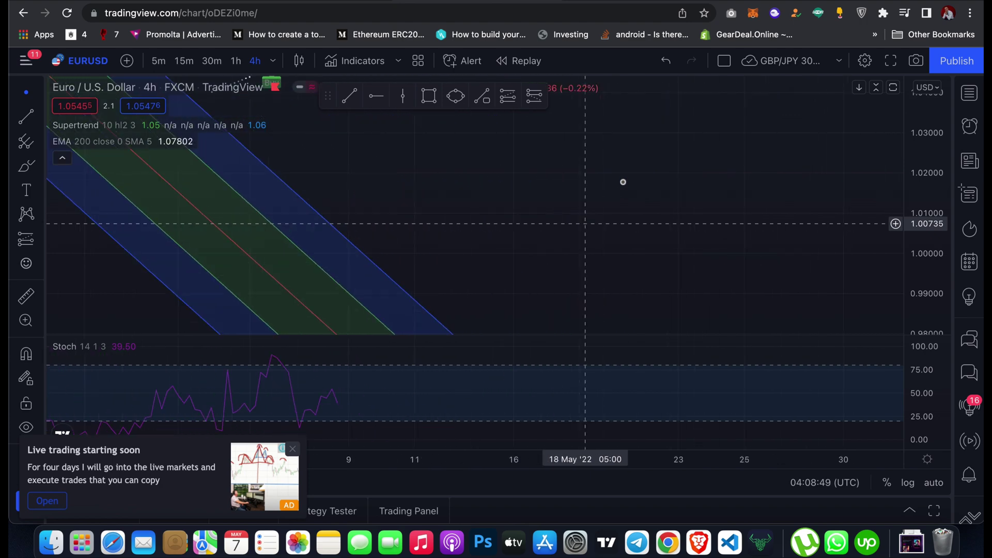
{"action": "left_click_drag", "start_coordinate": [507, 245], "coordinate": [692, 346]}
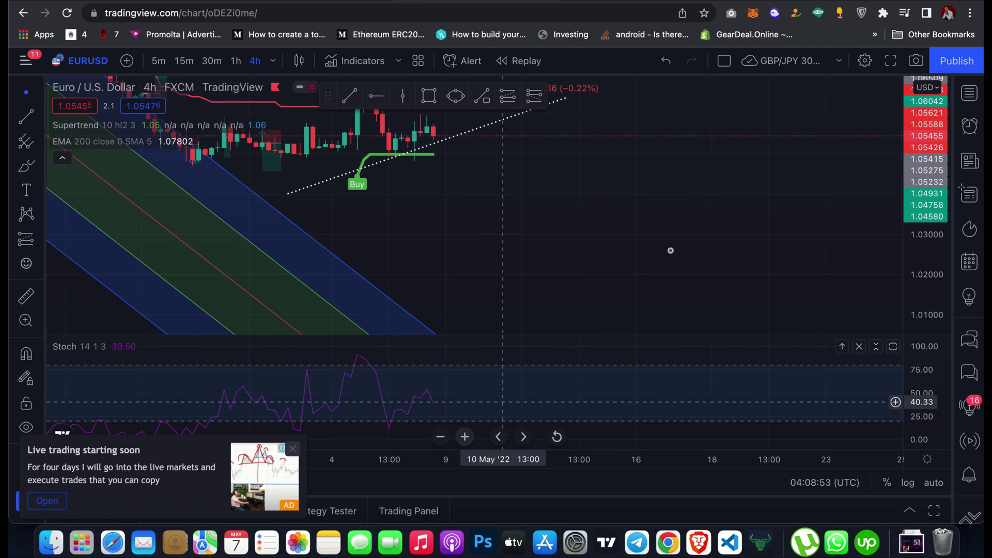
{"action": "scroll", "coordinate": [878, 300], "scroll_direction": "left", "scroll_amount": 10}
{"action": "scroll", "coordinate": [711, 177], "scroll_direction": "left", "scroll_amount": 10}
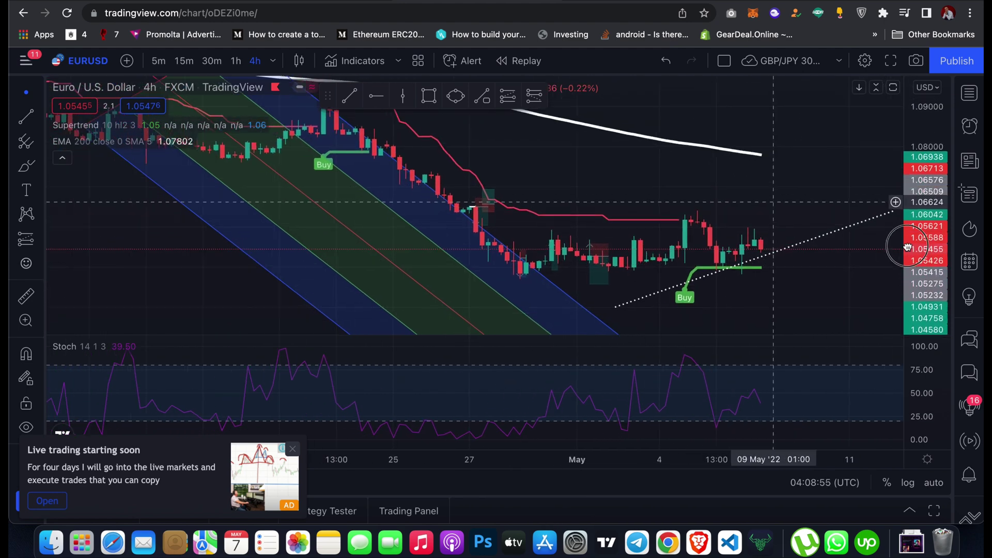
{"action": "left_click_drag", "start_coordinate": [689, 206], "coordinate": [791, 230]}
{"action": "scroll", "coordinate": [806, 233], "scroll_direction": "left", "scroll_amount": 5}
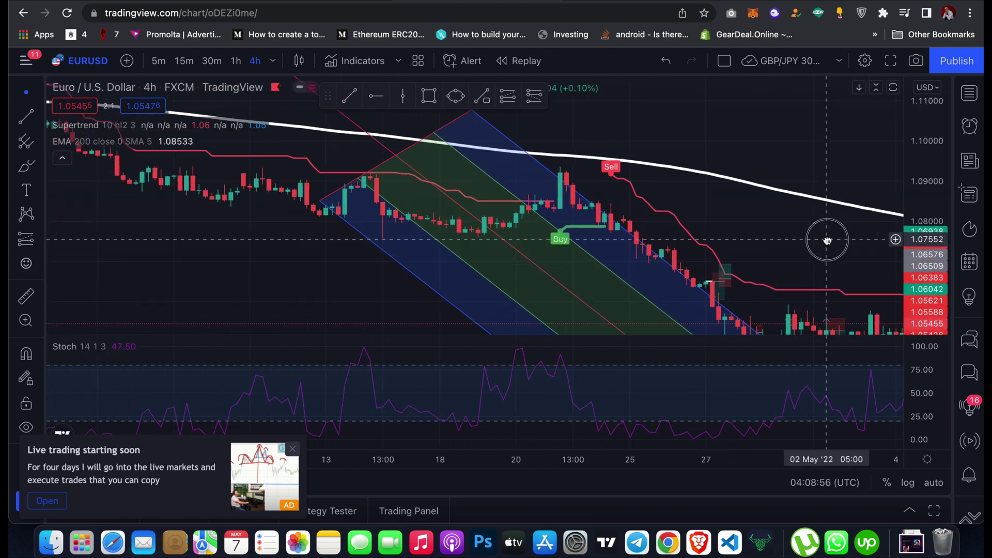
Delete the pitchfork and draw a rectangle around the sideways April candles, from about 1.09577 down to 1.07653 and ending on 25 April 2022.
{"action": "left_click", "coordinate": [478, 170]}
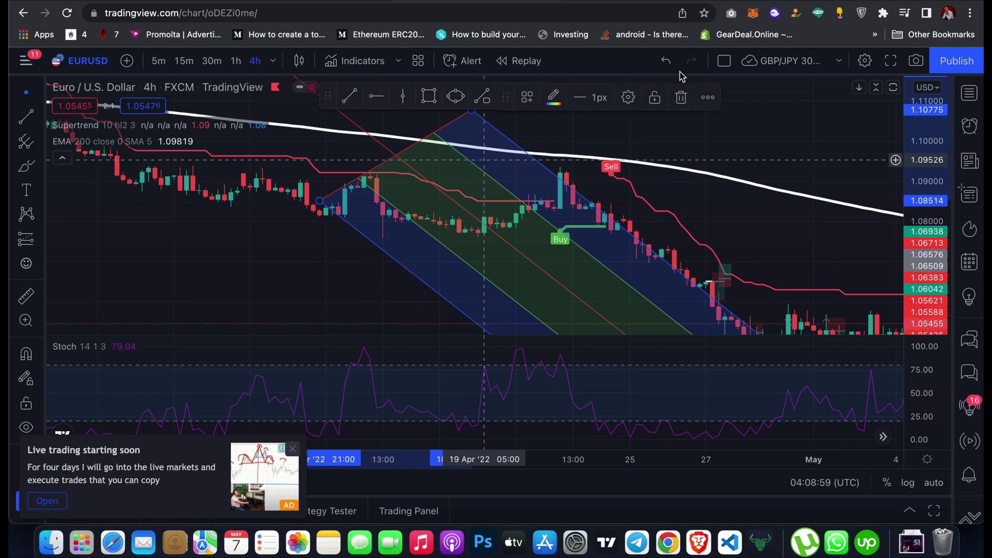
{"action": "left_click", "coordinate": [682, 98]}
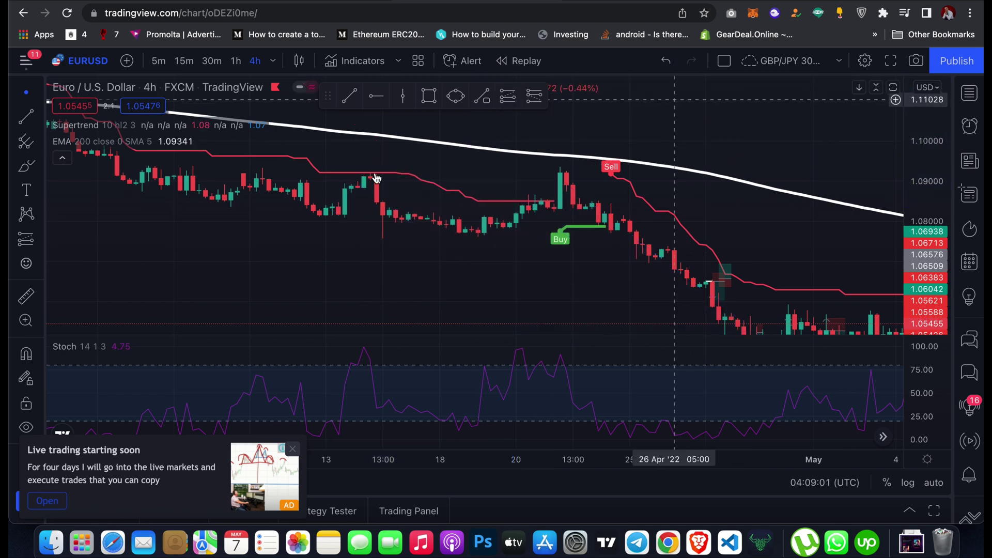
{"action": "left_click", "coordinate": [41, 167]}
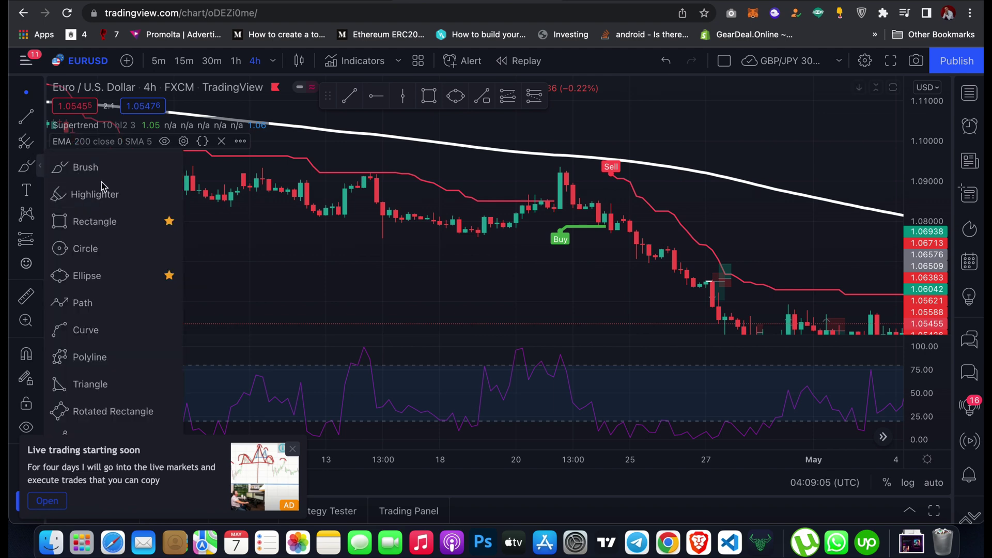
{"action": "left_click", "coordinate": [95, 224]}
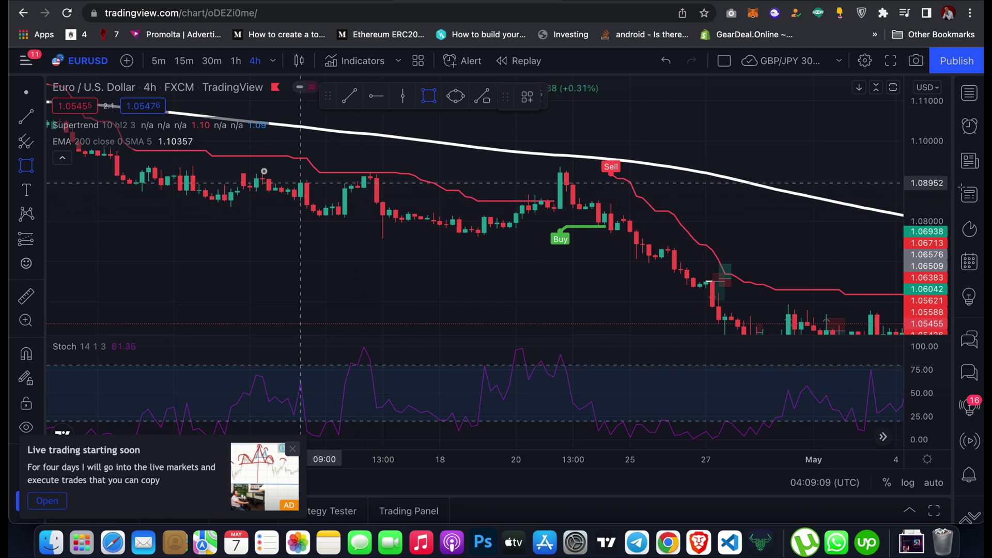
{"action": "left_click", "coordinate": [129, 158]}
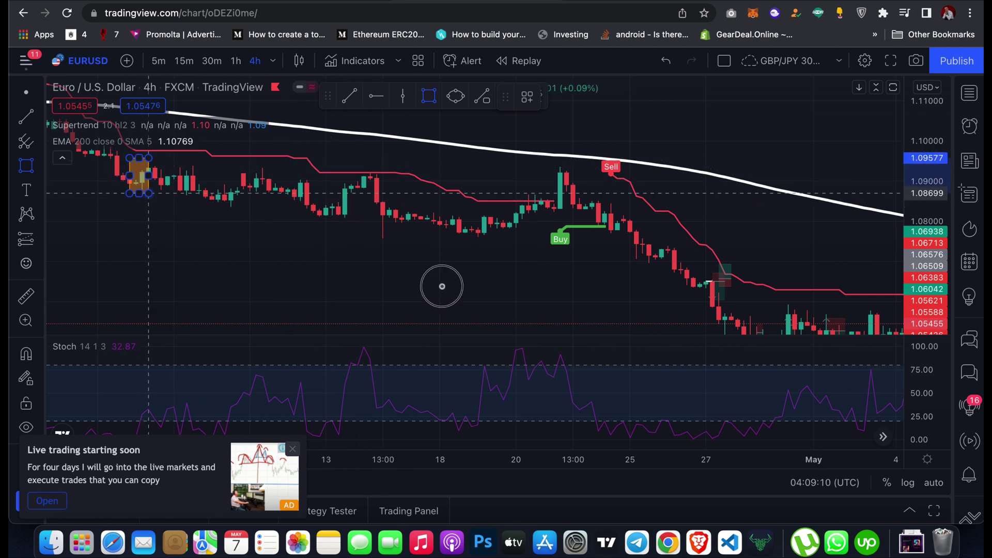
{"action": "left_click", "coordinate": [528, 274]}
{"action": "left_click_drag", "start_coordinate": [602, 255], "coordinate": [641, 236]}
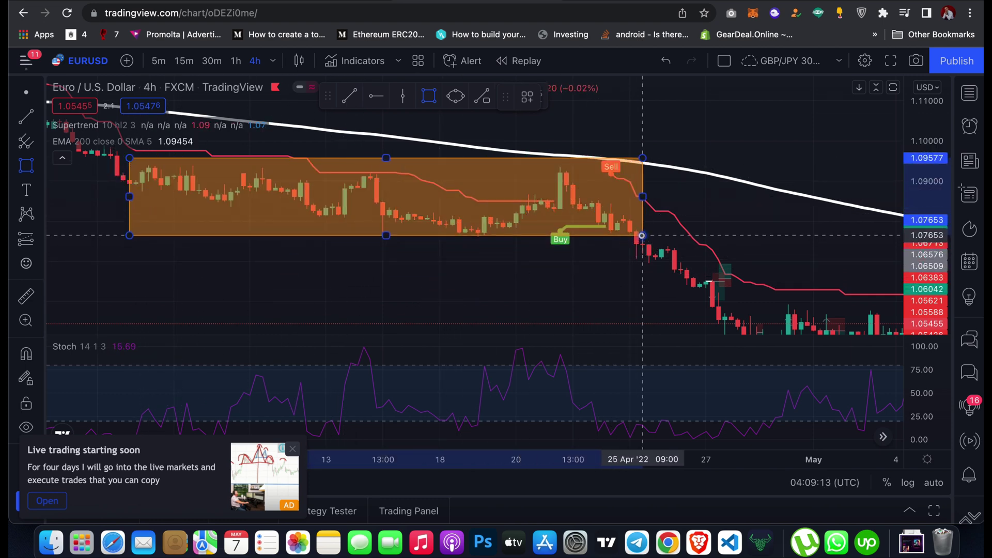
Recolour the rectangle's border to a lighter orange and reduce its fill opacity to 15%.
{"action": "left_click", "coordinate": [522, 202]}
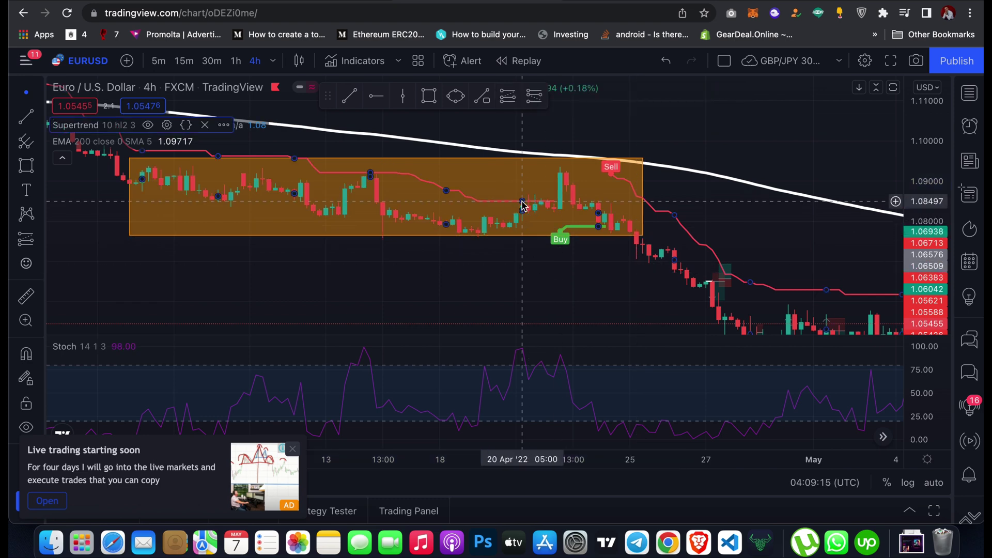
{"action": "left_click", "coordinate": [534, 158]}
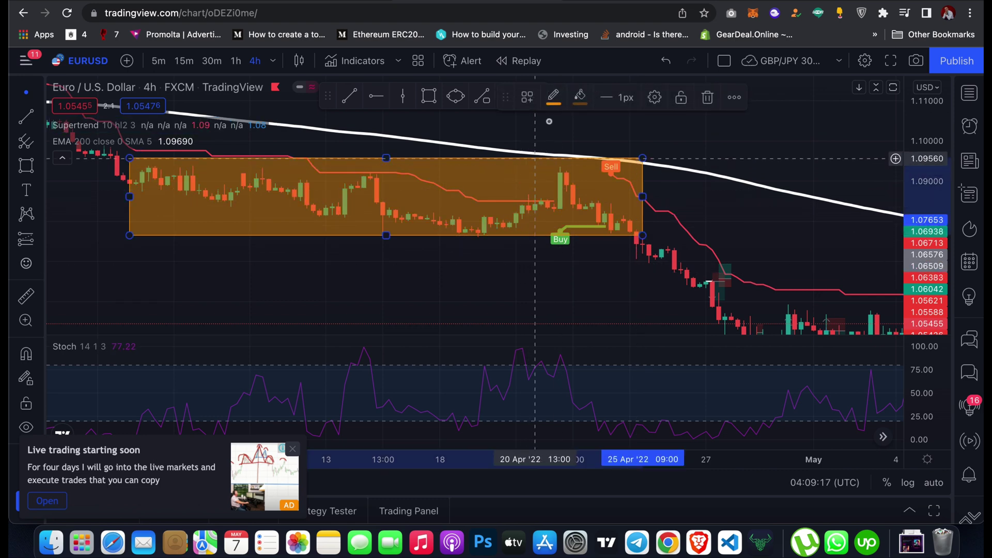
{"action": "left_click", "coordinate": [553, 97]}
{"action": "left_click", "coordinate": [572, 192]}
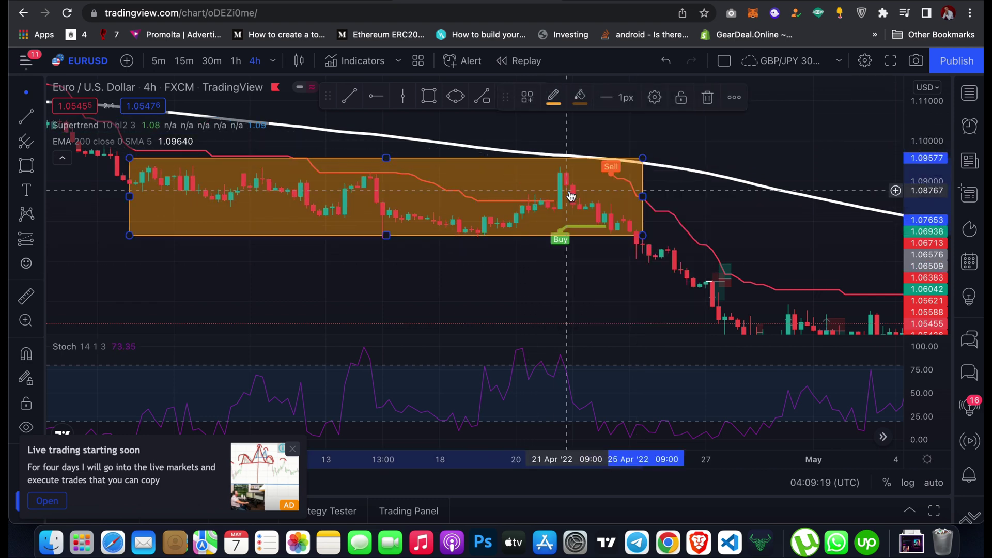
{"action": "left_click", "coordinate": [579, 96]}
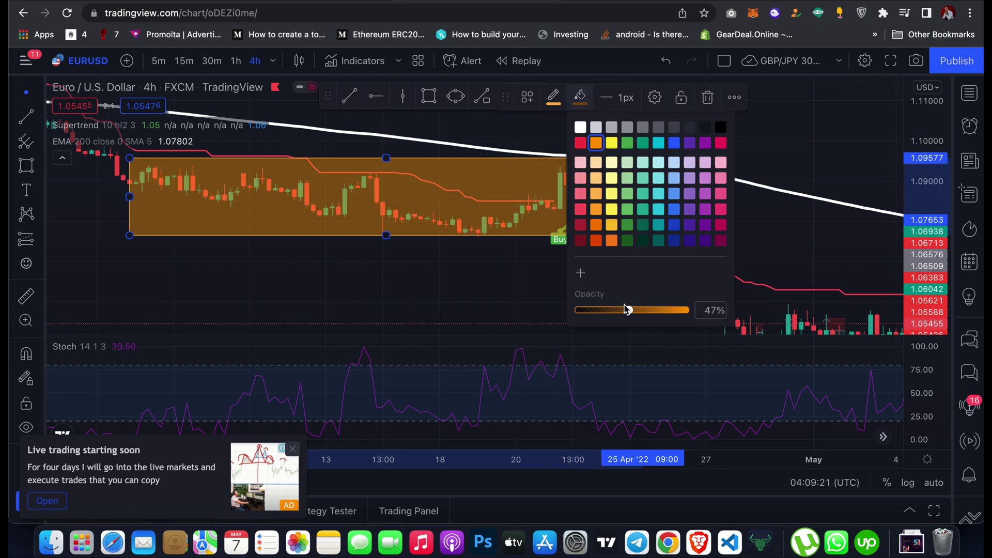
{"action": "left_click_drag", "start_coordinate": [628, 310], "coordinate": [598, 312]}
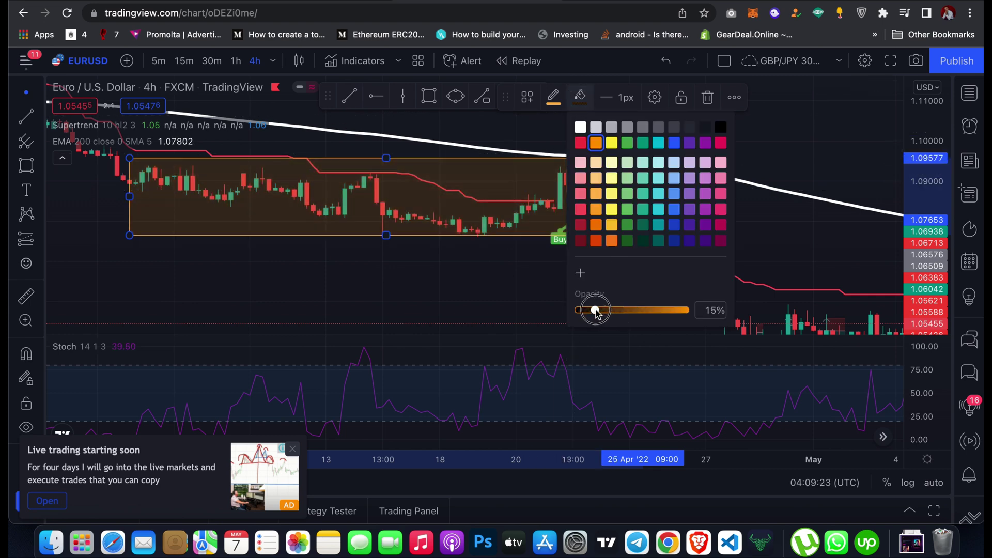
{"action": "left_click", "coordinate": [459, 268]}
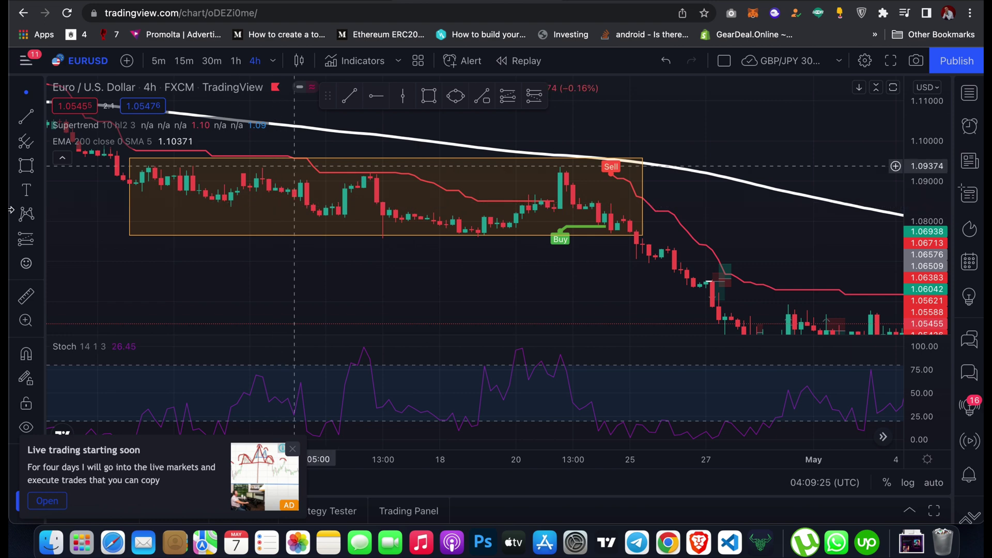
{"action": "left_click", "coordinate": [40, 216]}
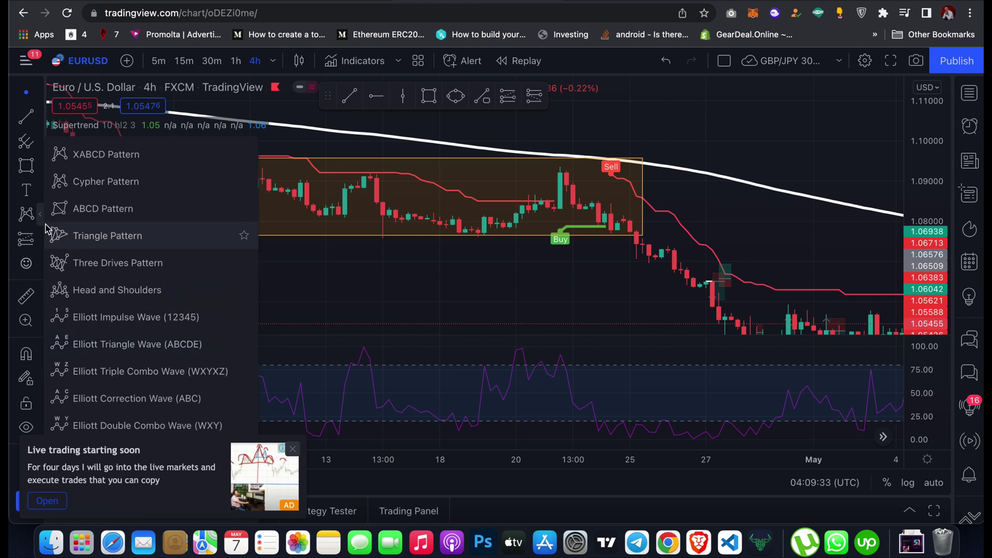
{"action": "left_click", "coordinate": [40, 239]}
{"action": "left_click", "coordinate": [40, 238]}
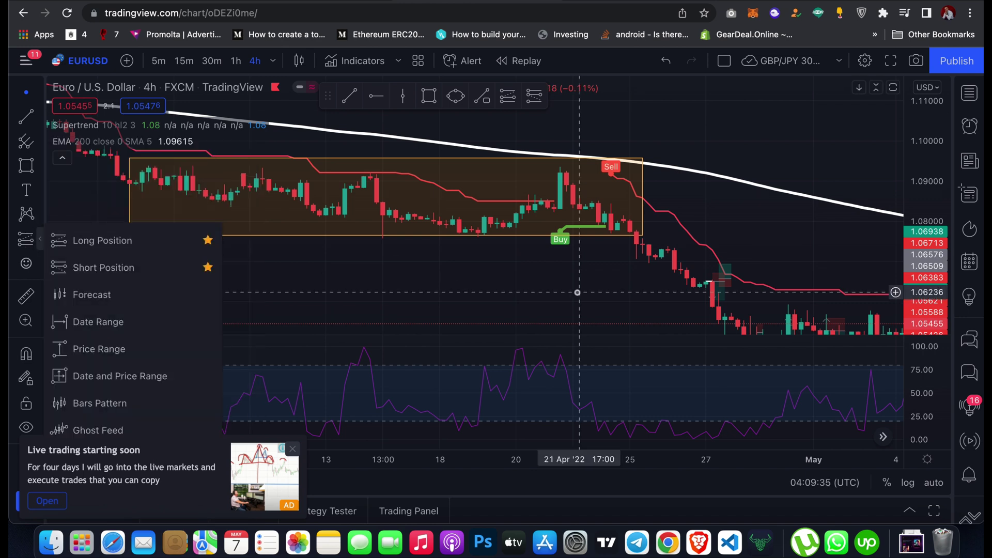
Place a Long Position just after the latest candle at about 1.05426, with the target at about 1.07737 and the stop at about 1.04042.
{"action": "left_click_drag", "start_coordinate": [471, 177], "coordinate": [145, 162]}
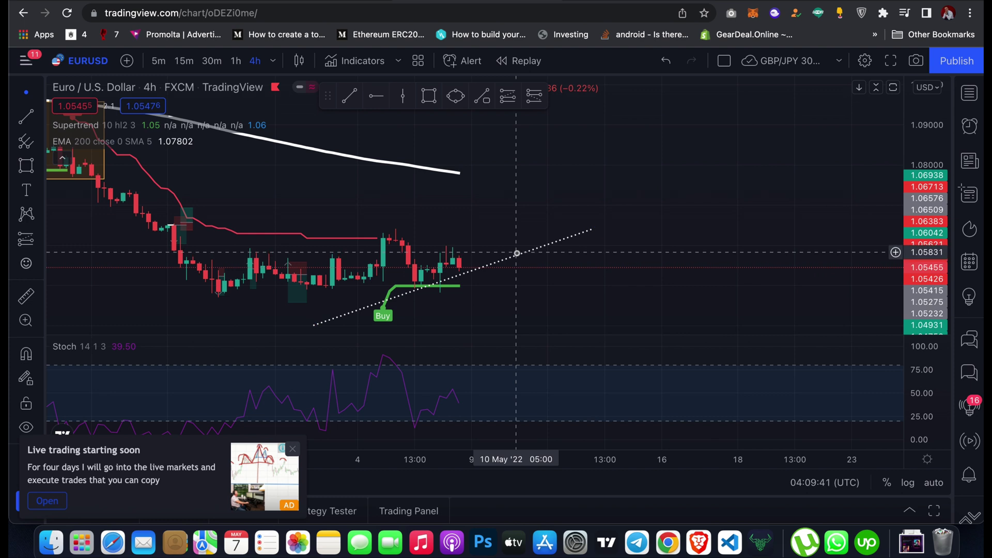
{"action": "left_click", "coordinate": [42, 243]}
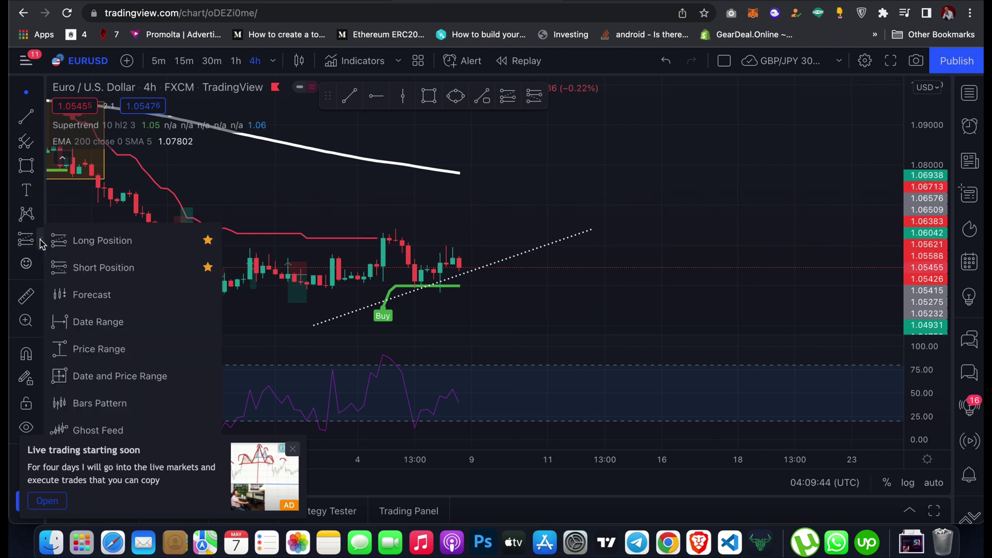
{"action": "left_click", "coordinate": [91, 241]}
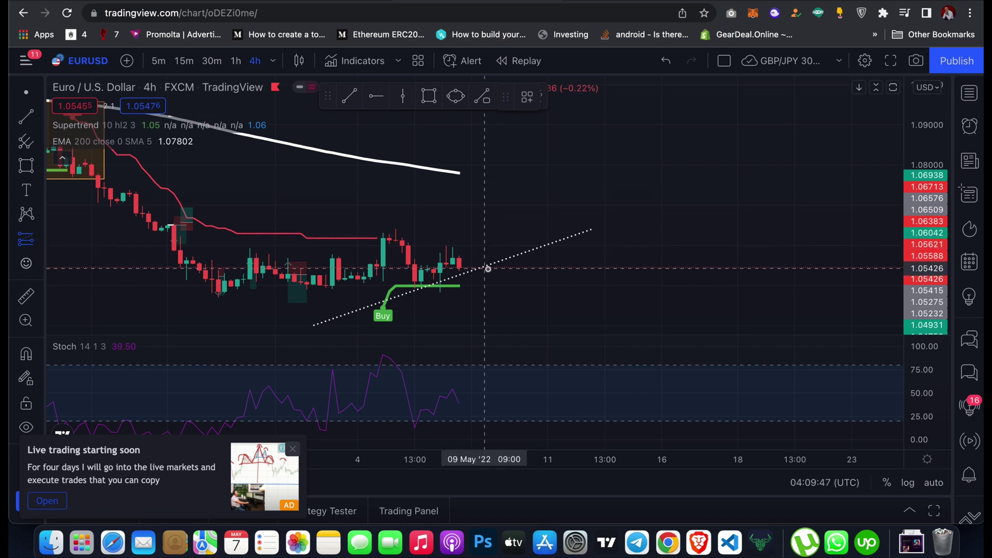
{"action": "left_click", "coordinate": [485, 268]}
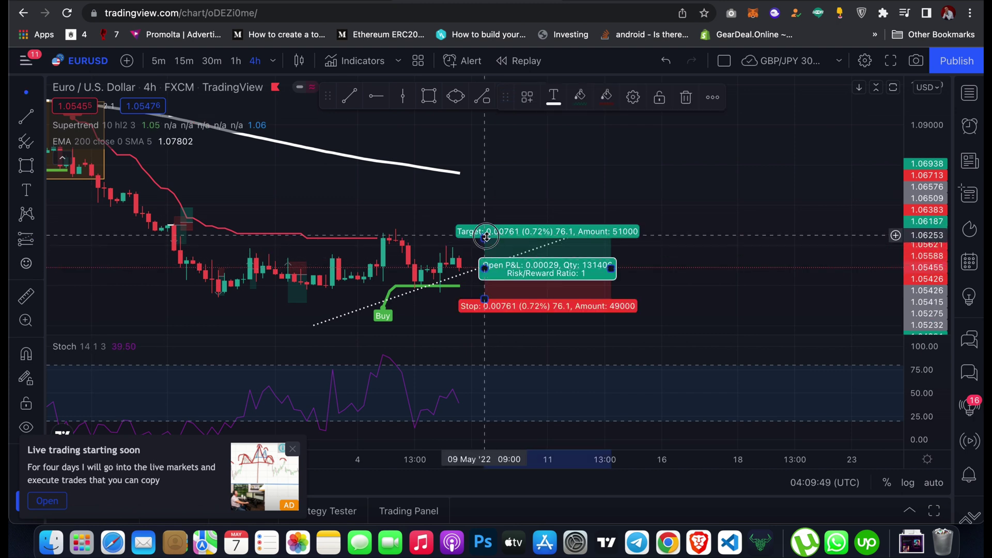
{"action": "mouse_move", "coordinate": [485, 238]}
{"action": "left_mouse_down"}
{"action": "mouse_move", "coordinate": [486, 159]}
{"action": "mouse_move", "coordinate": [484, 177]}
{"action": "left_mouse_up"}
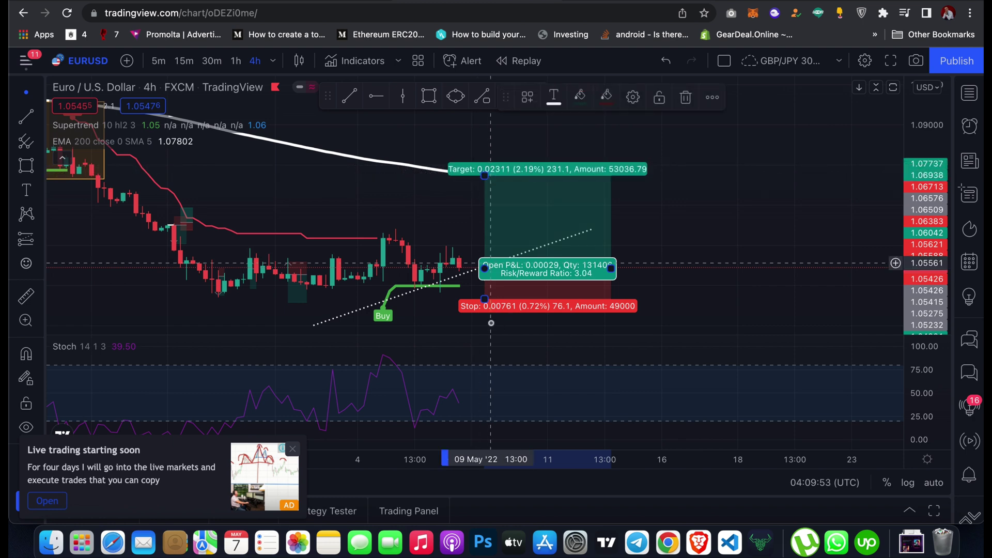
{"action": "left_click_drag", "start_coordinate": [484, 299], "coordinate": [485, 324]}
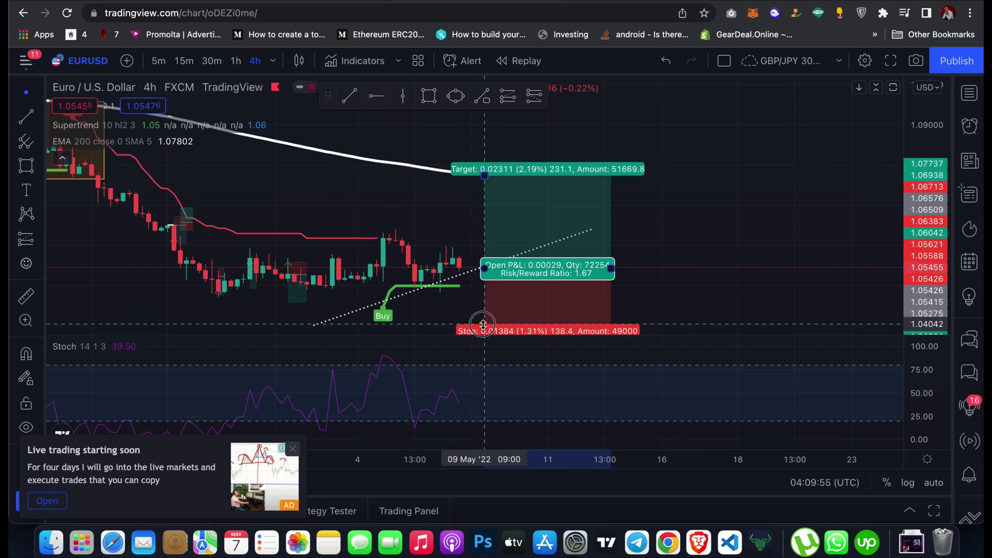
Move the long position down to an entry of about 1.04903 and raise its target to about 1.07822.
{"action": "left_click", "coordinate": [456, 266]}
{"action": "left_click", "coordinate": [523, 250]}
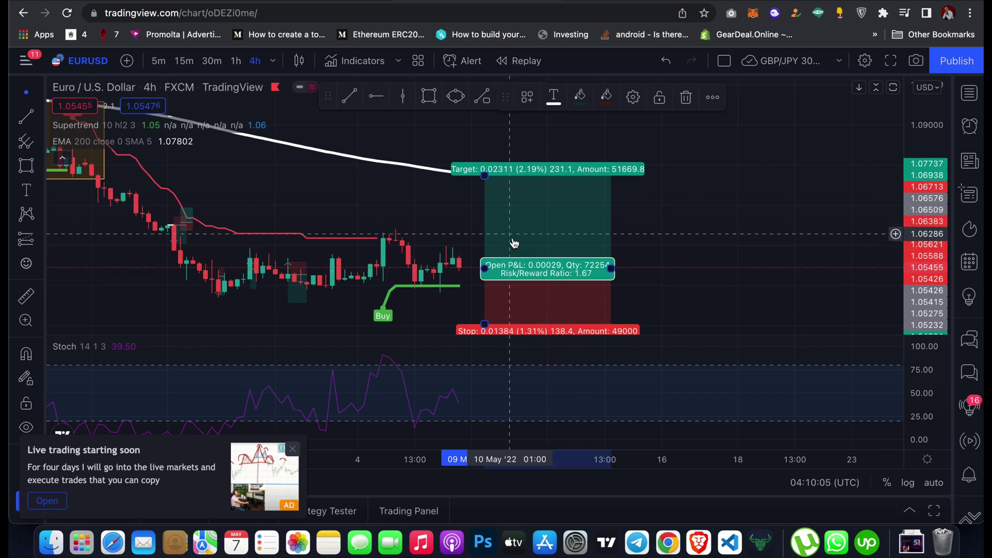
{"action": "left_click_drag", "start_coordinate": [512, 244], "coordinate": [516, 254]}
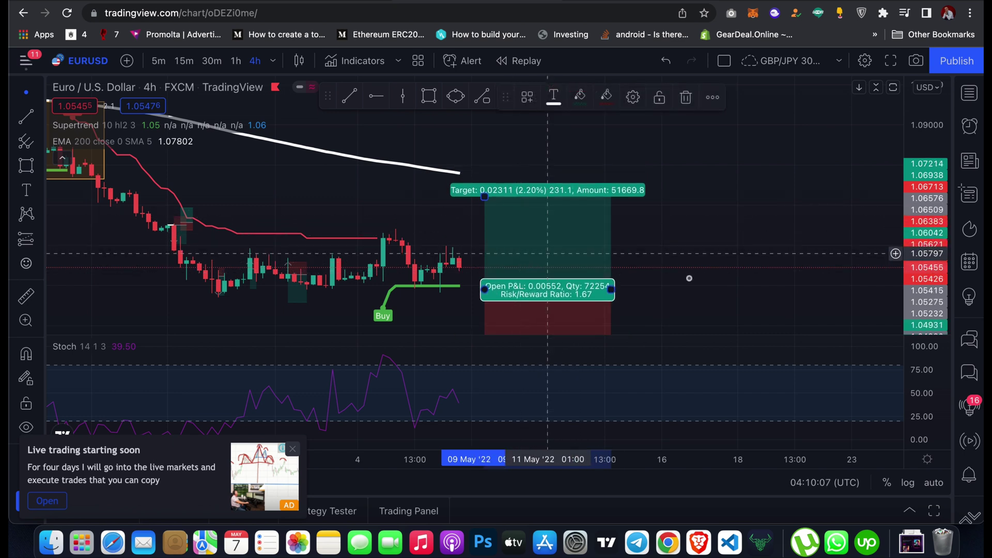
{"action": "left_click_drag", "start_coordinate": [689, 279], "coordinate": [695, 244]}
{"action": "left_click", "coordinate": [571, 218]}
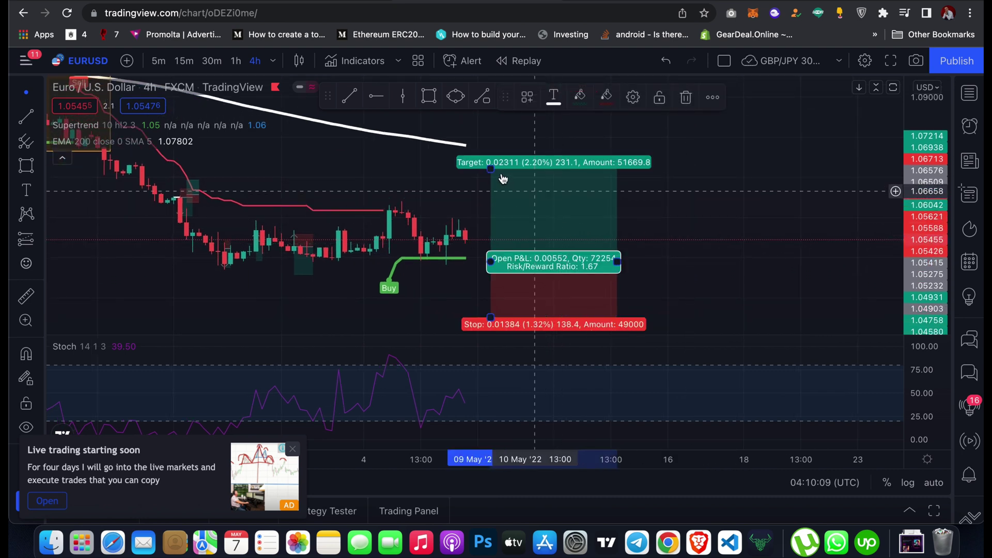
{"action": "left_click_drag", "start_coordinate": [490, 169], "coordinate": [487, 146]}
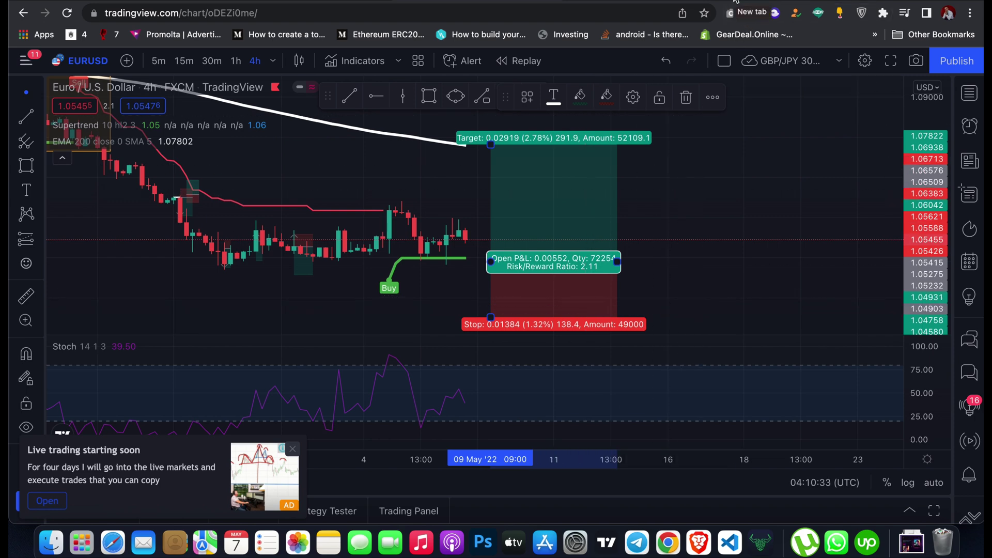
Open Myfxbook's GBPUSD Pip Calculator in a new browser tab and bring its input values into view.
{"action": "left_click", "coordinate": [736, 2]}
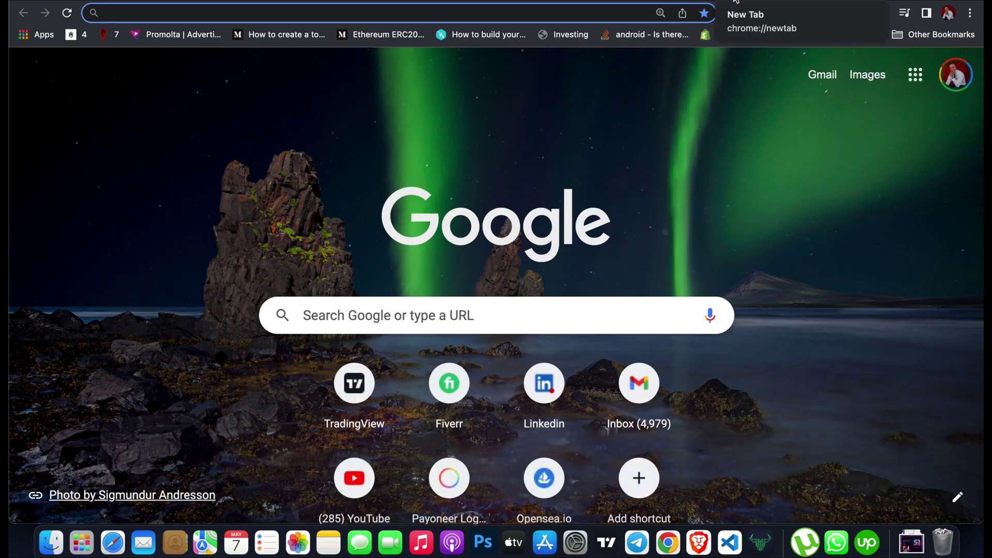
{"action": "type", "text": "pip"}
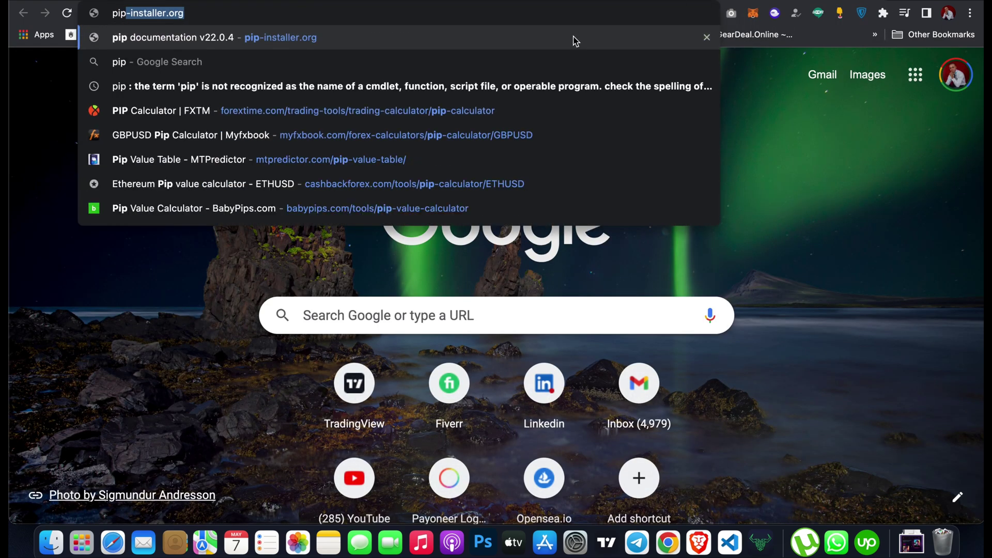
{"action": "key", "text": "BackSpace"}
{"action": "key", "text": "BackSpace"}
{"action": "key", "text": "BackSpace"}
{"action": "key", "text": "BackSpace"}
{"action": "type", "text": "myfxbook.com/community/outlook"}
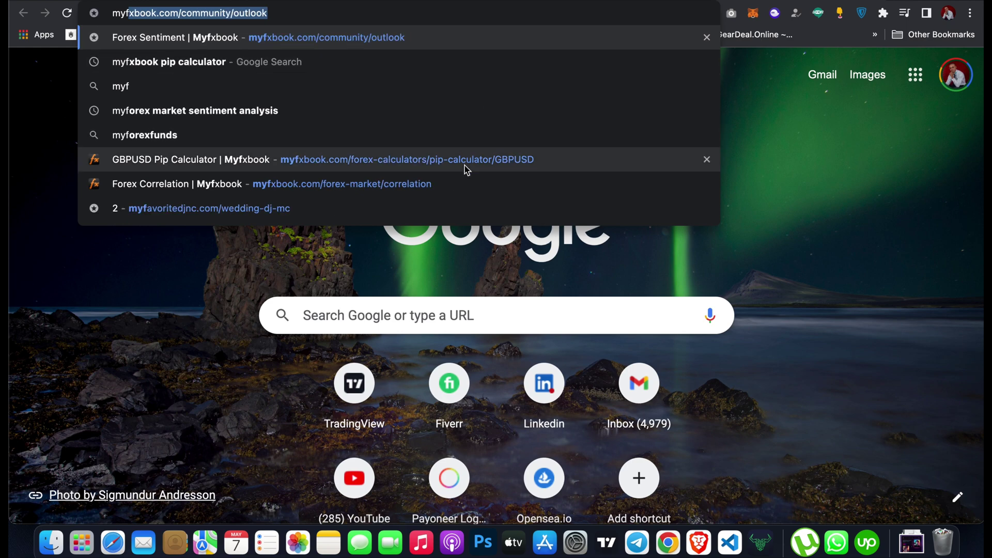
{"action": "left_click", "coordinate": [464, 162]}
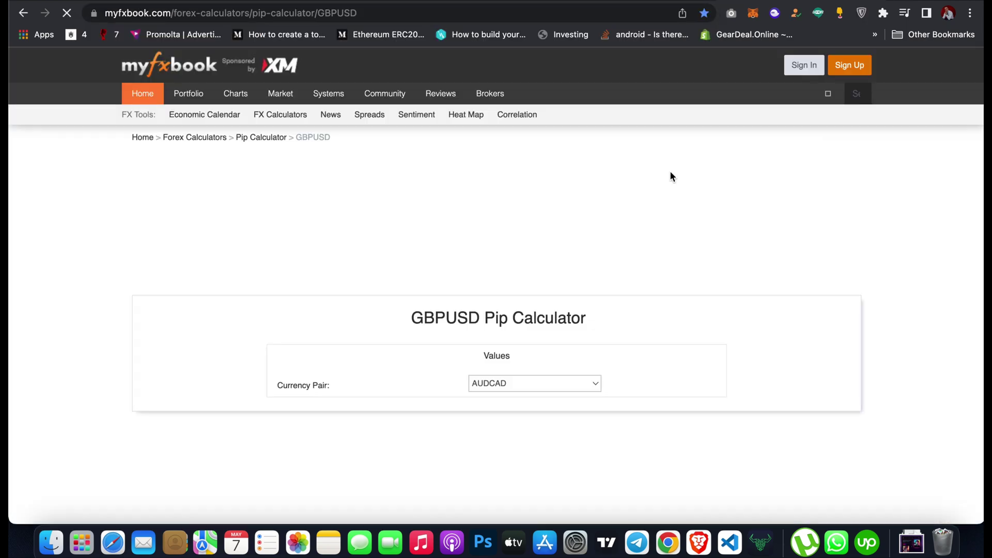
{"action": "scroll", "coordinate": [511, 240], "scroll_direction": "down", "scroll_amount": 2}
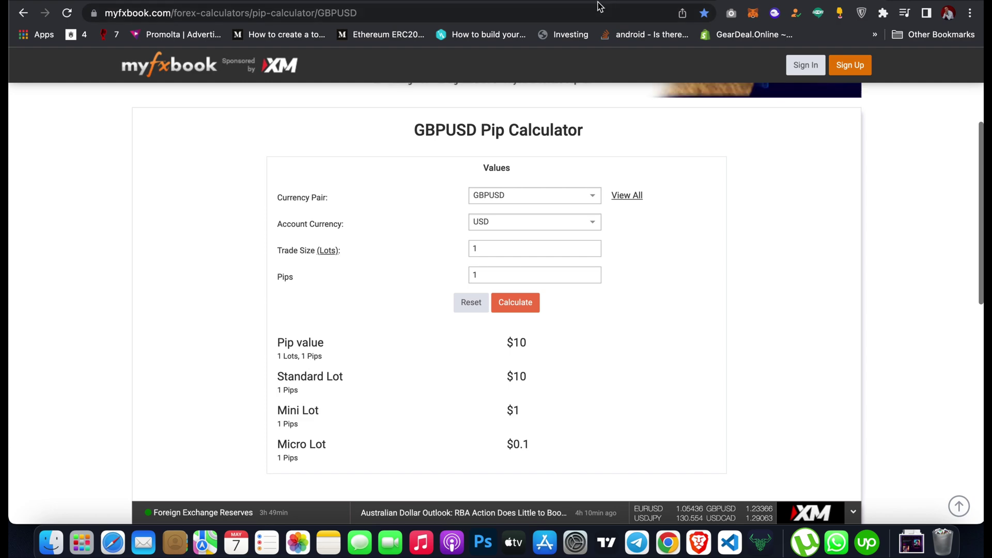
Check the long position's stop distance on the EURUSD chart, and calculate the pip value for 138 pips in the Myfxbook calculator.
{"action": "key", "text": "ctrl+Tab"}
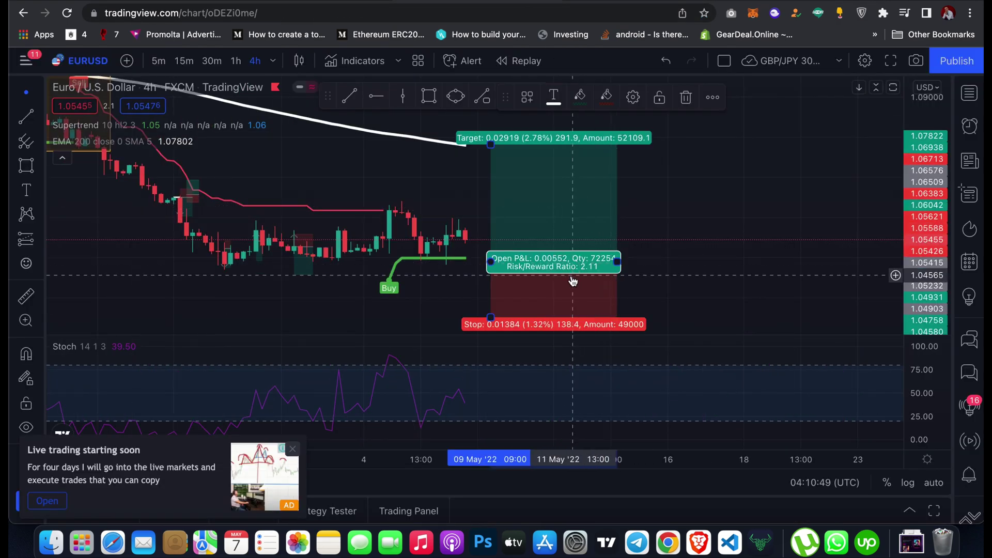
{"action": "key", "text": "ctrl+shift+Tab"}
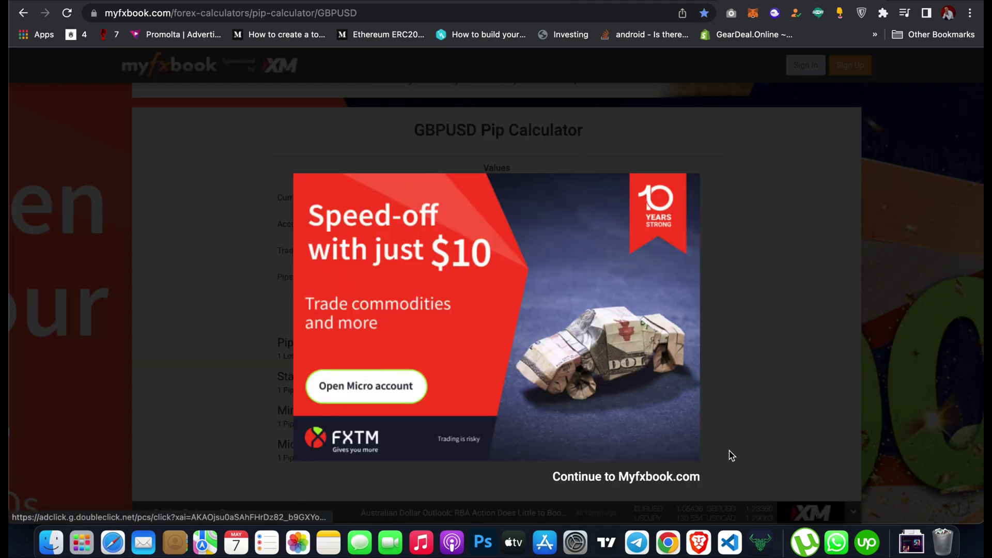
{"action": "left_click", "coordinate": [673, 487]}
{"action": "left_click", "coordinate": [663, 478]}
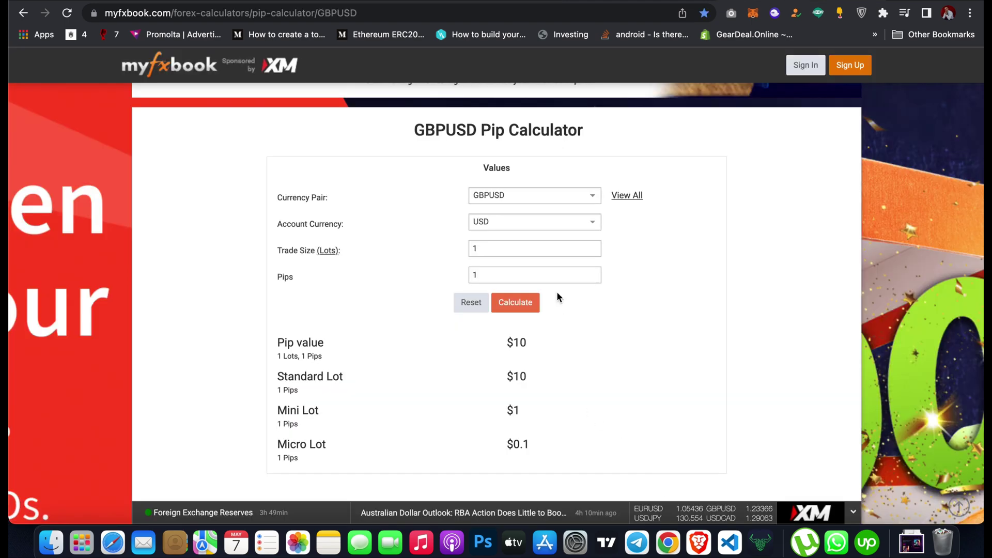
{"action": "double_click", "coordinate": [496, 275]}
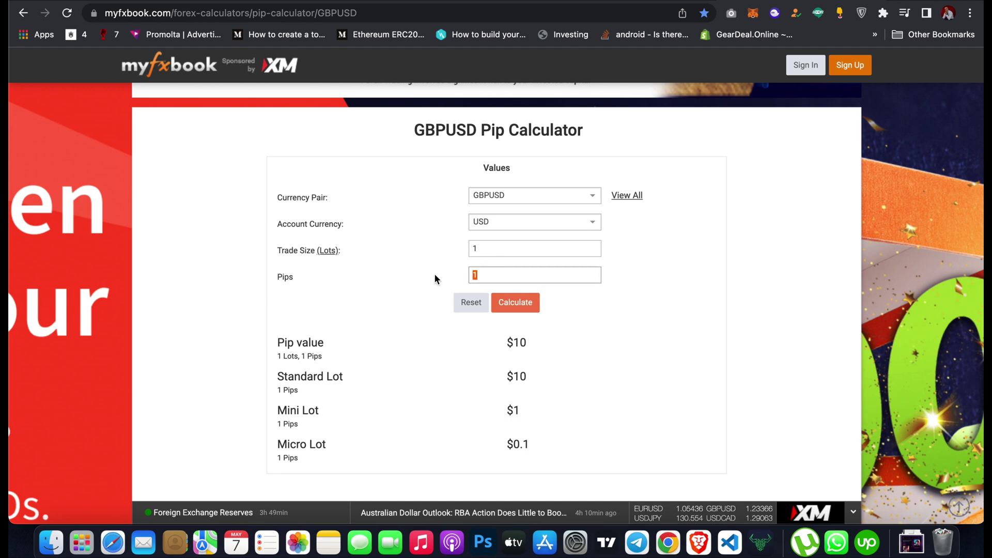
{"action": "type", "text": "138"}
{"action": "left_click", "coordinate": [519, 303]}
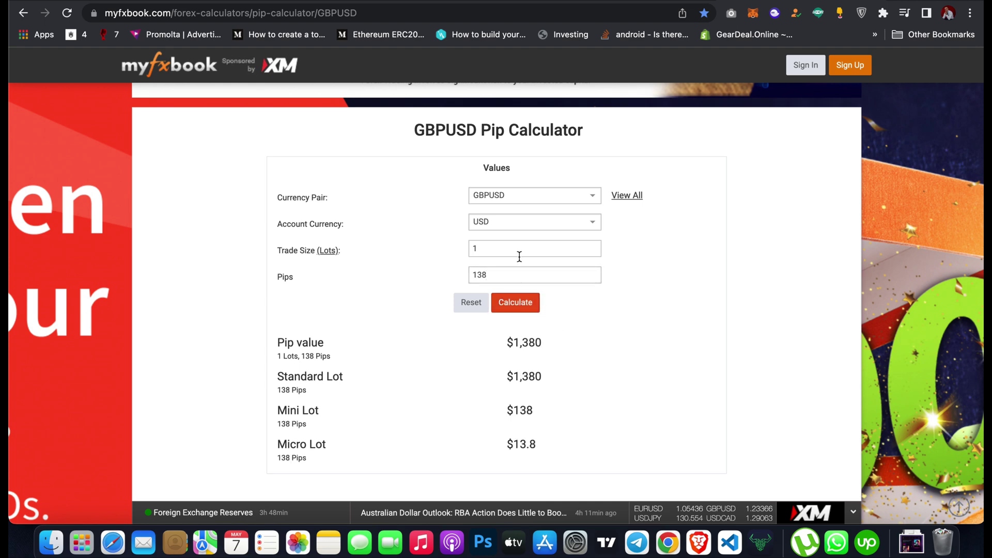
Calculate the pip value for 138 pips at trade sizes of 0.5, 0.4, 0.3, 0.35 and finally 0.38 lots.
{"action": "left_click", "coordinate": [482, 250]}
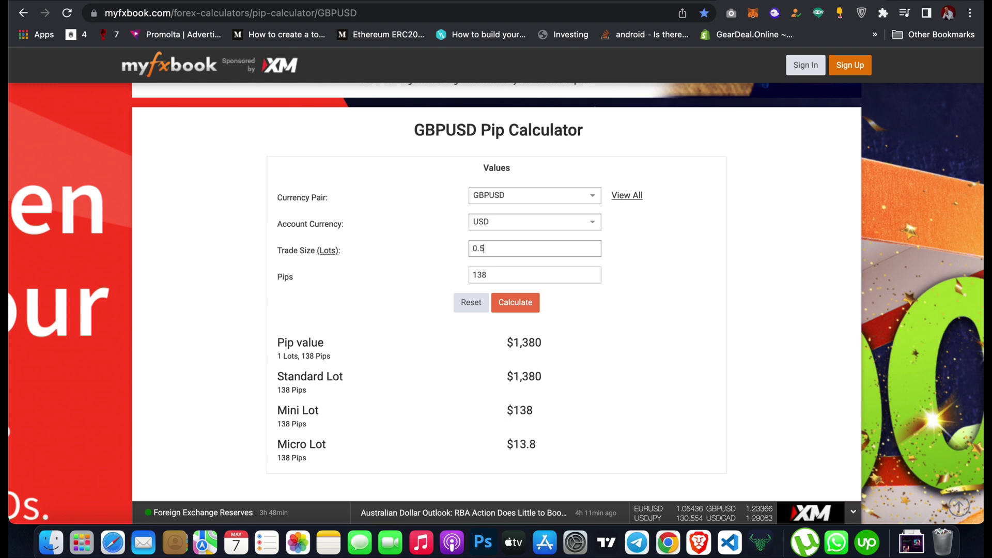
{"action": "left_click", "coordinate": [509, 304]}
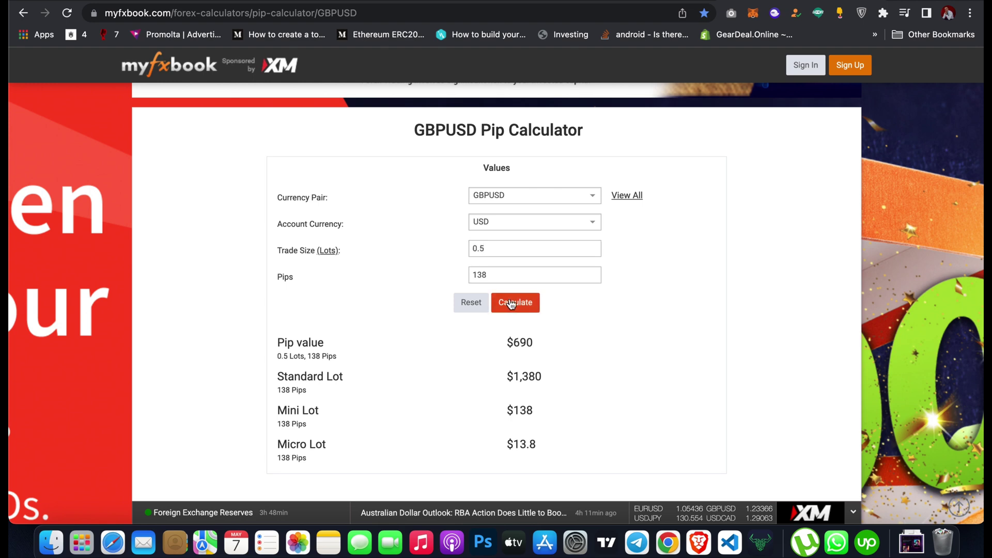
{"action": "left_click", "coordinate": [495, 250]}
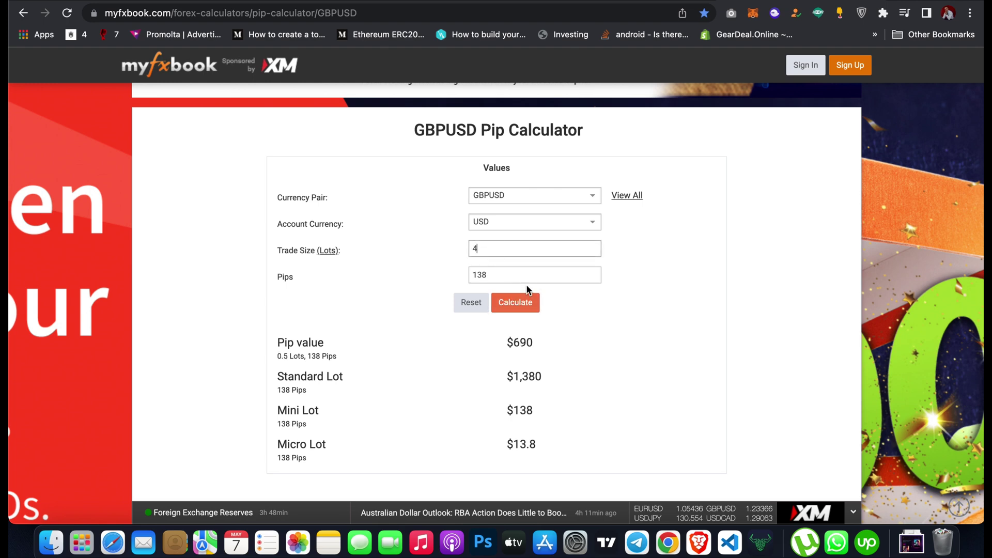
{"action": "type", "text": "4"}
{"action": "left_click", "coordinate": [524, 313]}
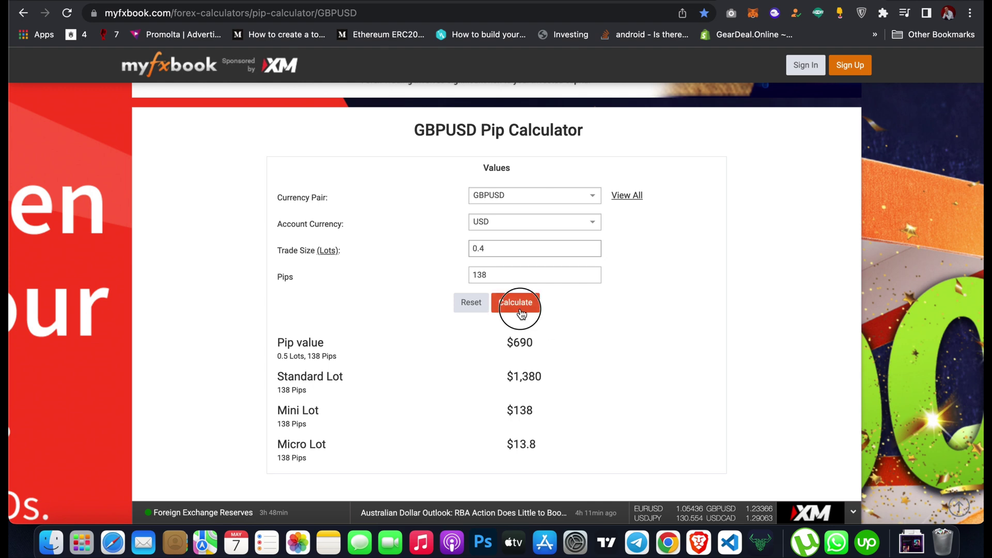
{"action": "left_click", "coordinate": [495, 252]}
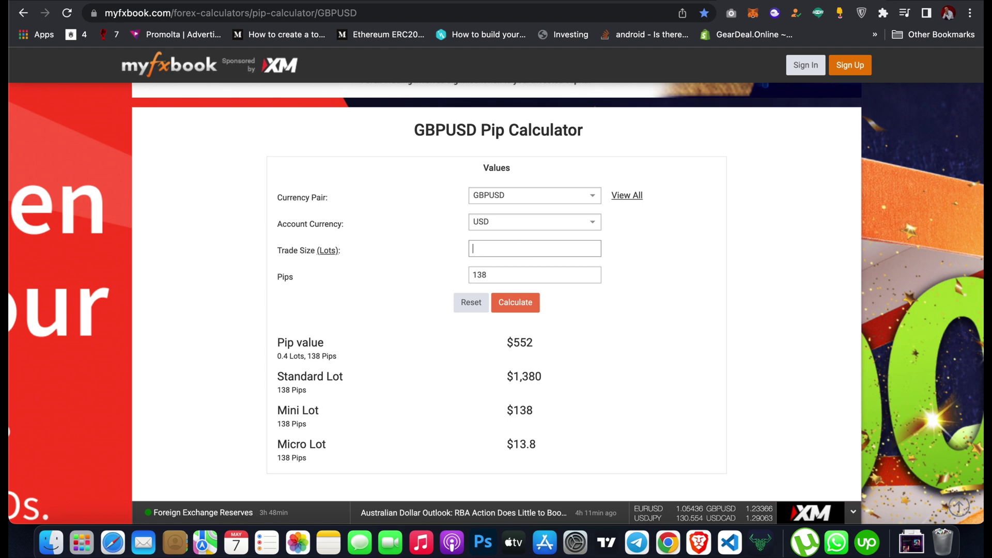
{"action": "left_click", "coordinate": [523, 304]}
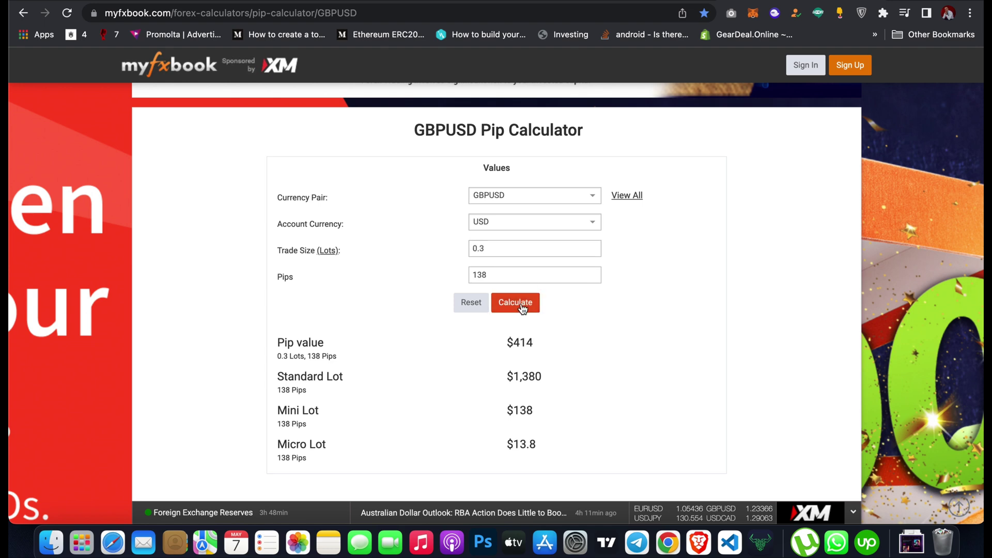
{"action": "left_click", "coordinate": [490, 249]}
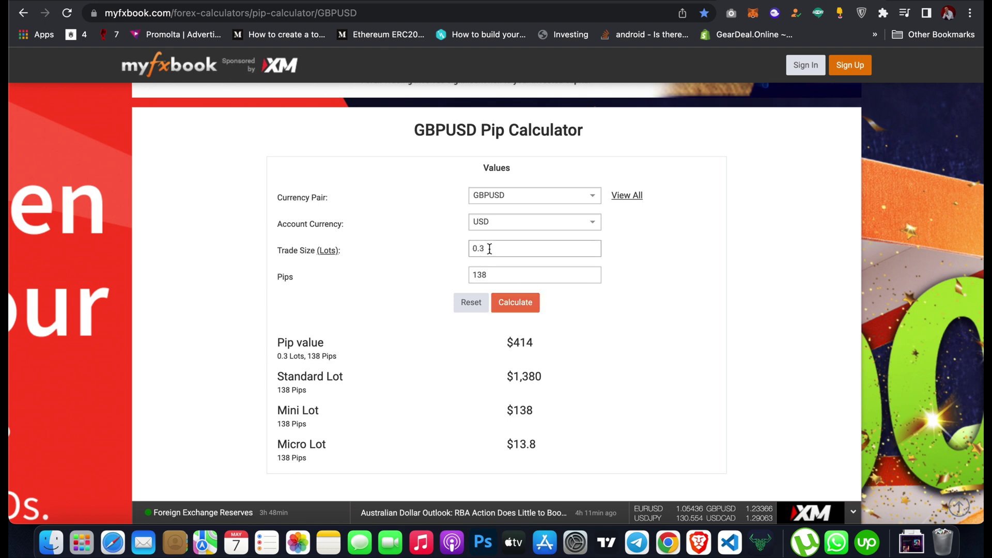
{"action": "left_click", "coordinate": [506, 304]}
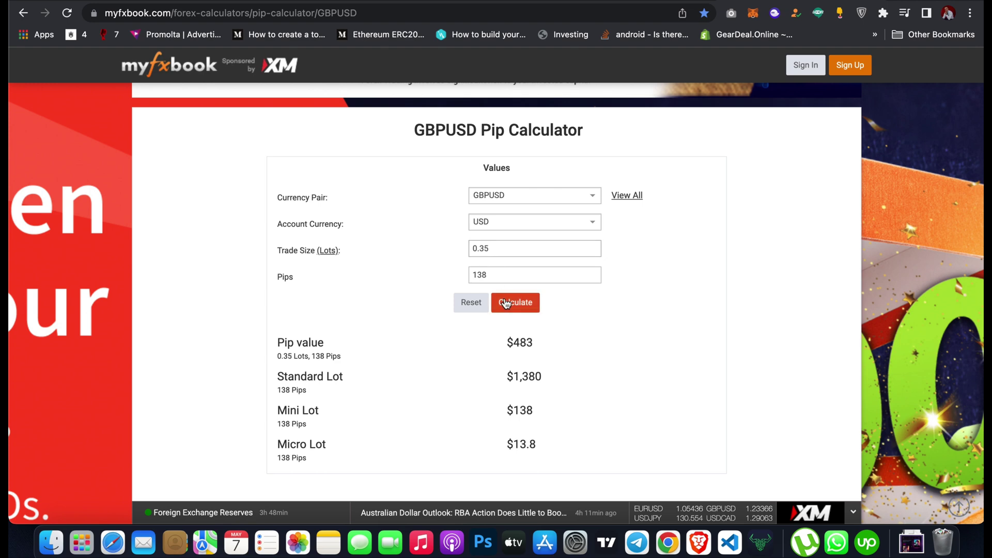
{"action": "left_click", "coordinate": [492, 252]}
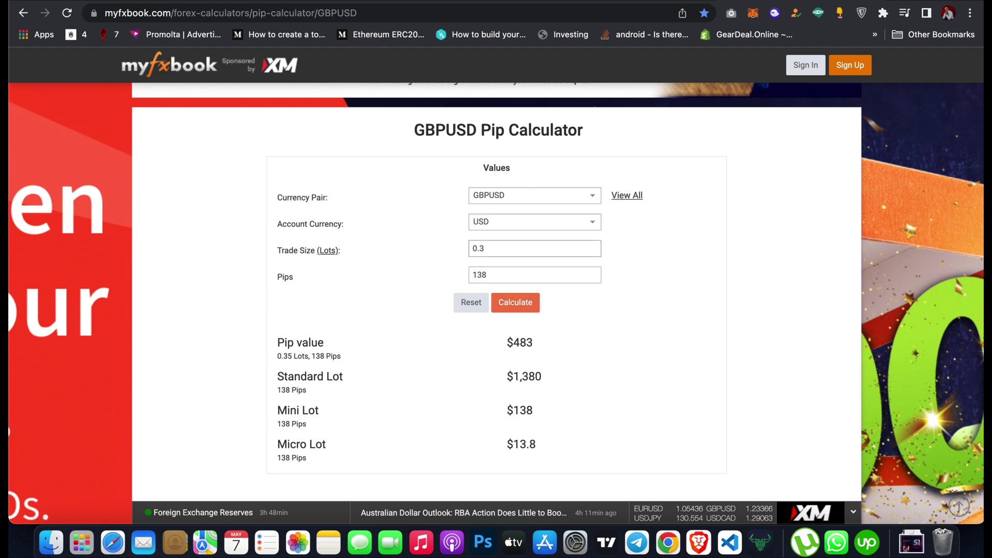
{"action": "left_click", "coordinate": [509, 311]}
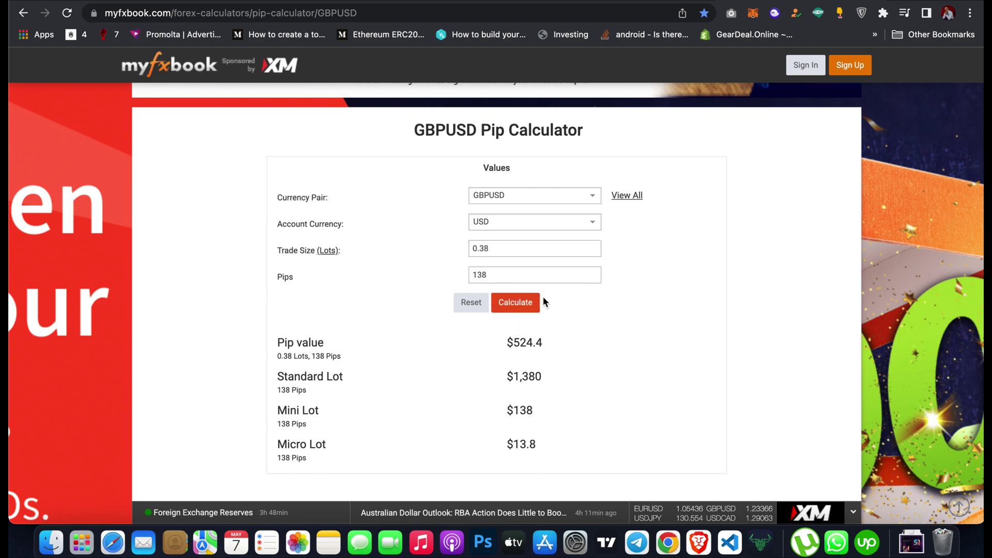
{"action": "left_click", "coordinate": [518, 251]}
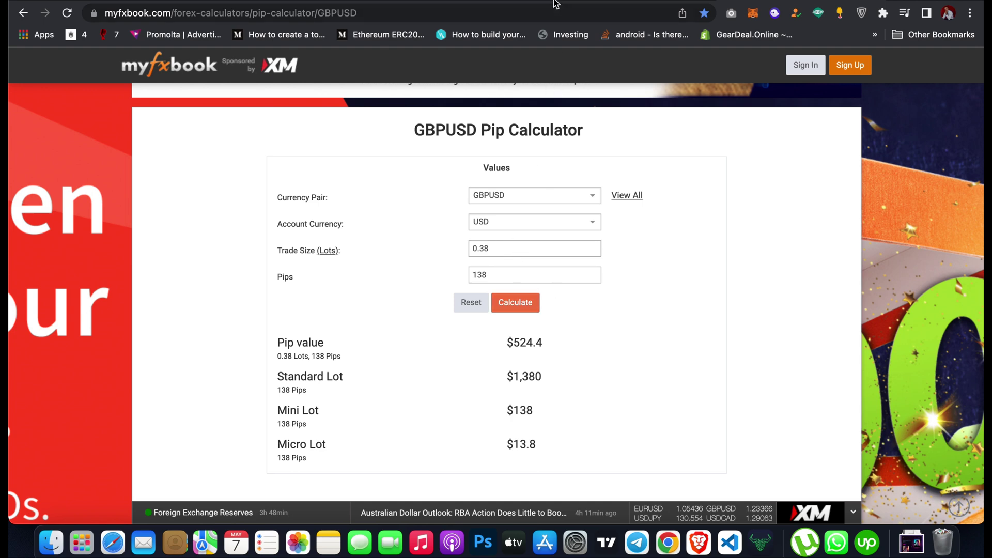
Return to the TradingView chart and place a Short Position at about 1.05763, with its stop at about 1.06538 and target lowered to about 1.03300.
{"action": "key", "text": "ctrl+Tab"}
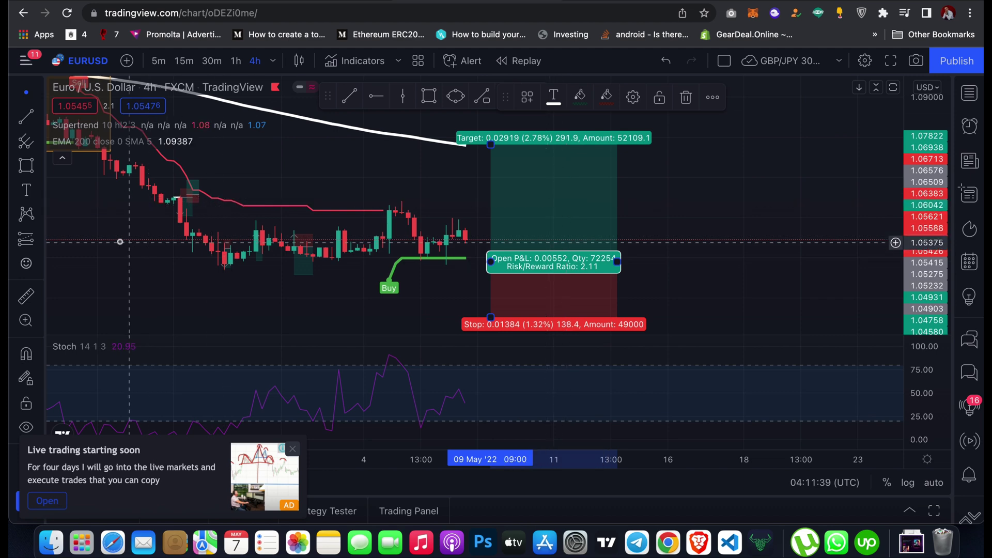
{"action": "left_click", "coordinate": [39, 241]}
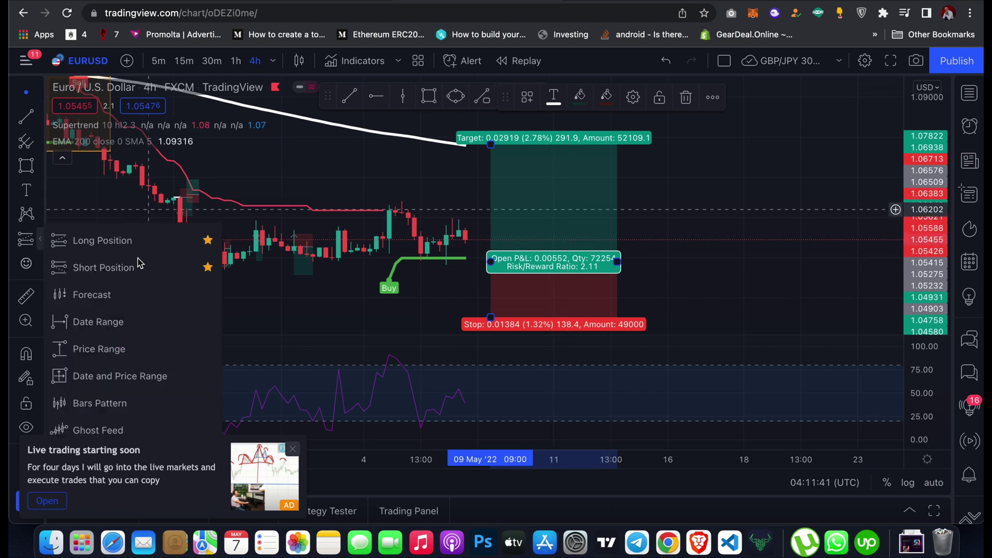
{"action": "left_click", "coordinate": [121, 268]}
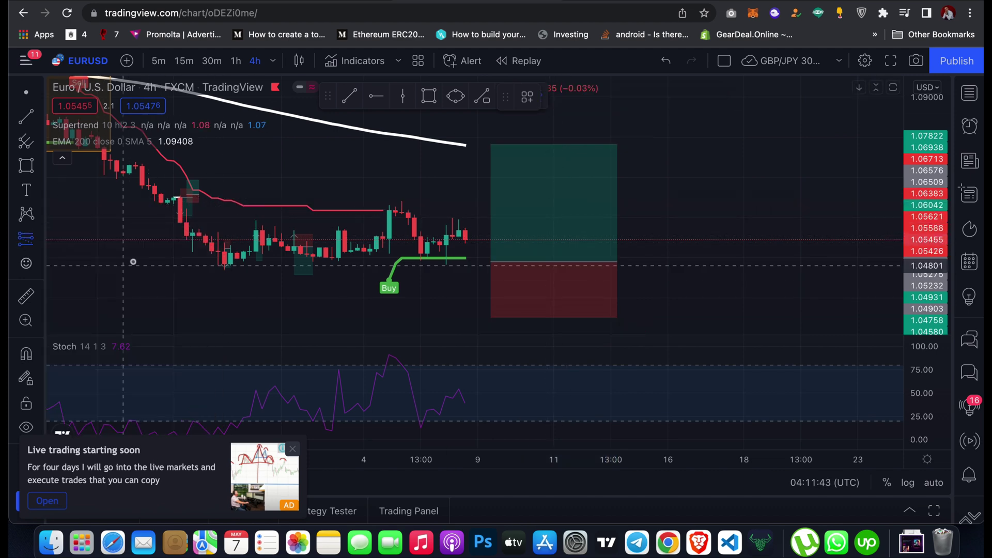
{"action": "left_click", "coordinate": [225, 227]}
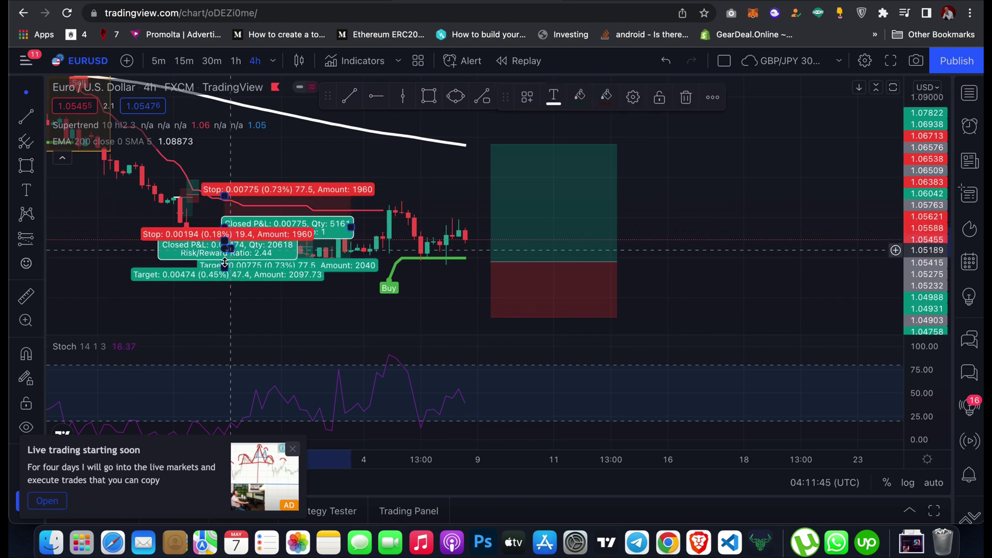
{"action": "left_click_drag", "start_coordinate": [224, 257], "coordinate": [225, 326]}
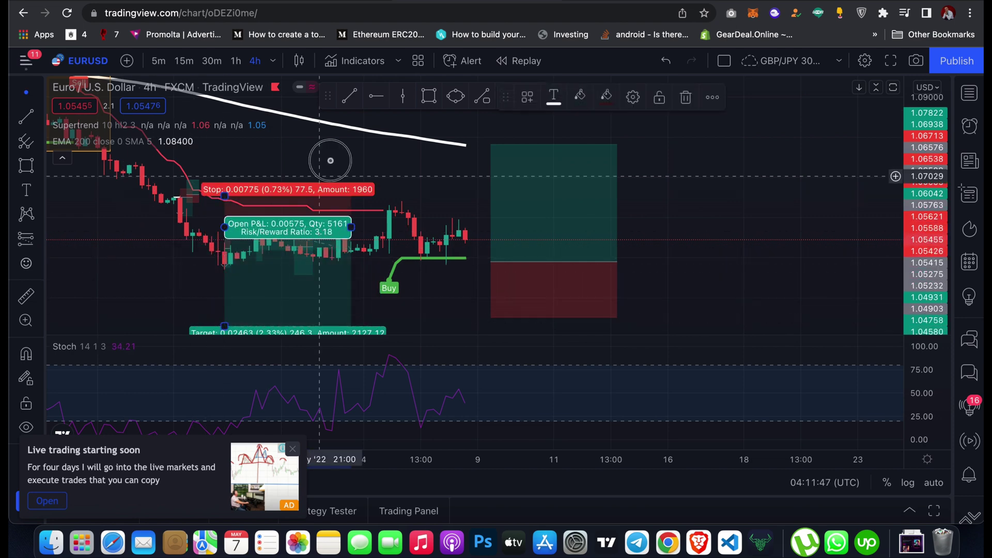
{"action": "left_click_drag", "start_coordinate": [331, 161], "coordinate": [406, 110]}
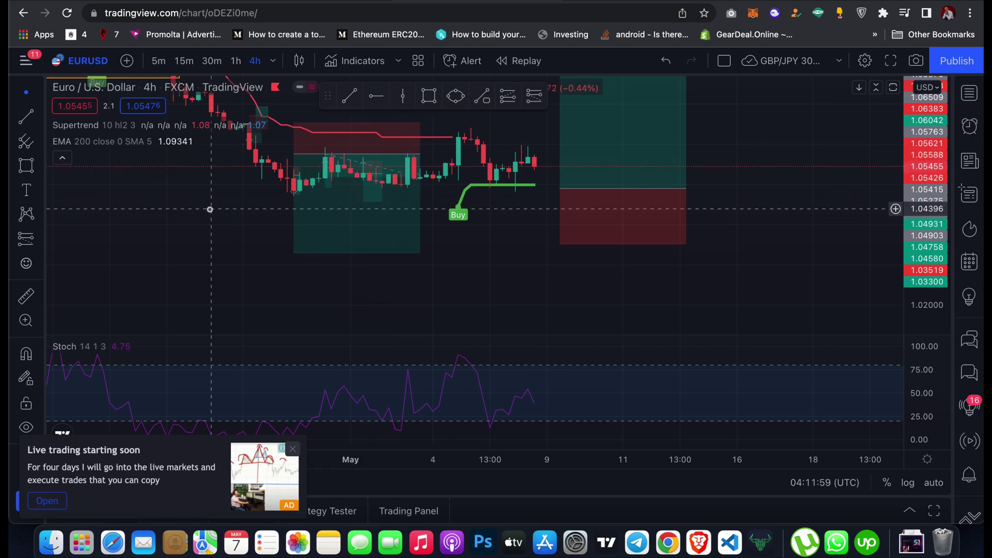
Measure the price distance just after the latest candle, from about 1.04987 down to the long position's stop level at about 1.03519.
{"action": "left_click", "coordinate": [40, 240]}
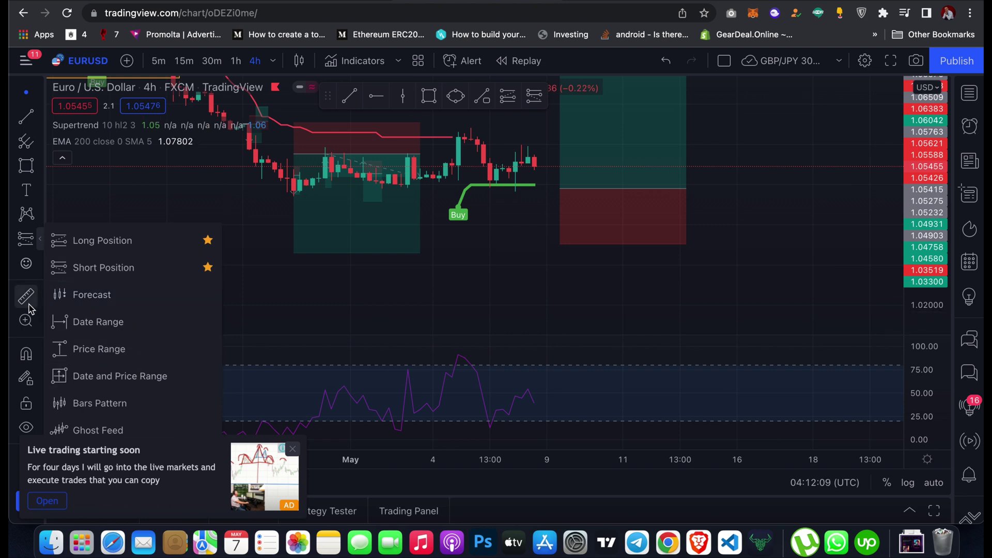
{"action": "left_click_drag", "start_coordinate": [471, 283], "coordinate": [477, 361]}
{"action": "left_click", "coordinate": [342, 247]}
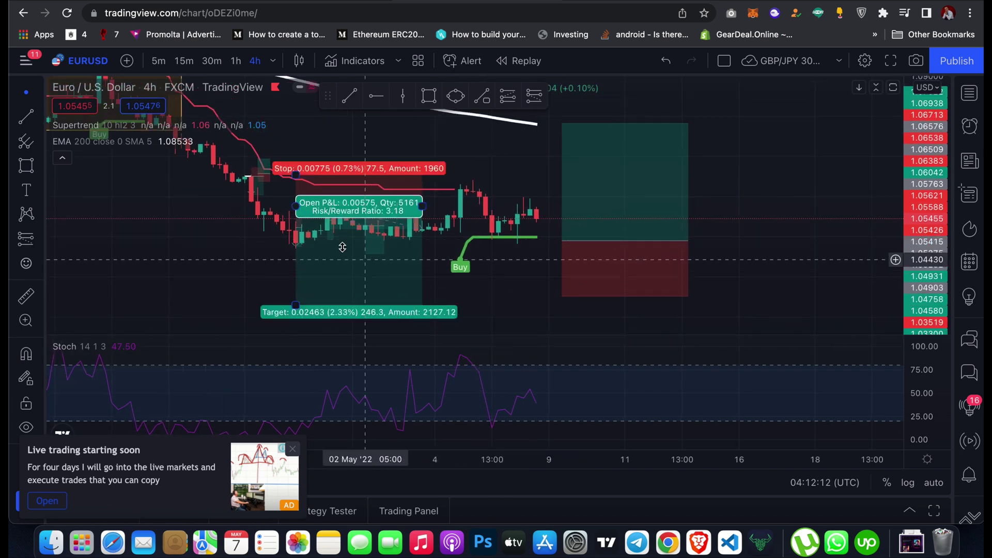
{"action": "left_click", "coordinate": [25, 299]}
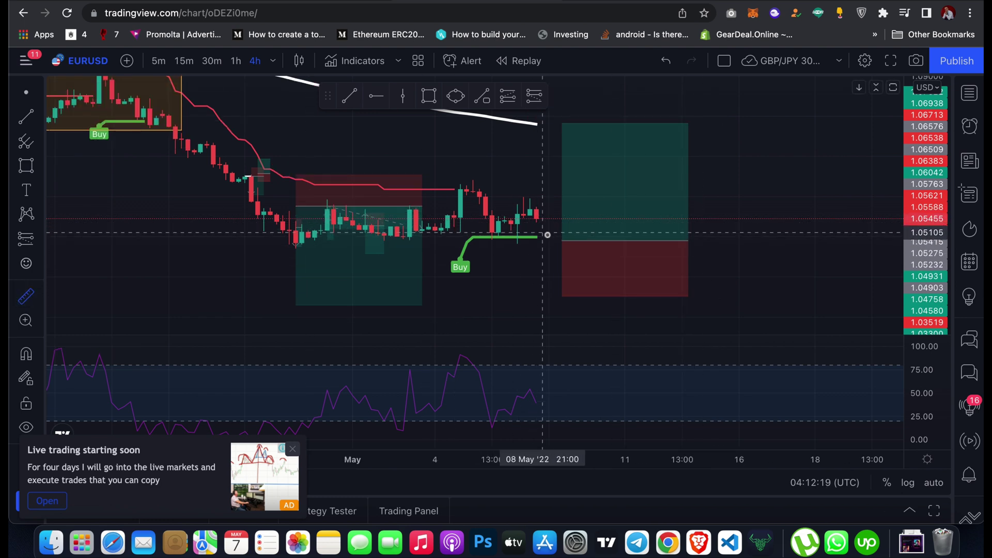
{"action": "left_click", "coordinate": [548, 237]}
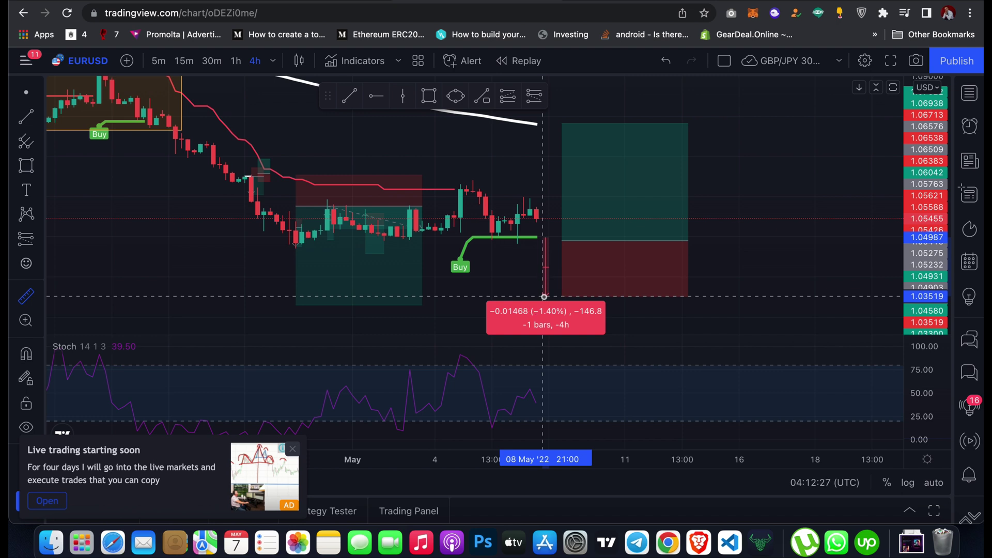
{"action": "left_click", "coordinate": [542, 272]}
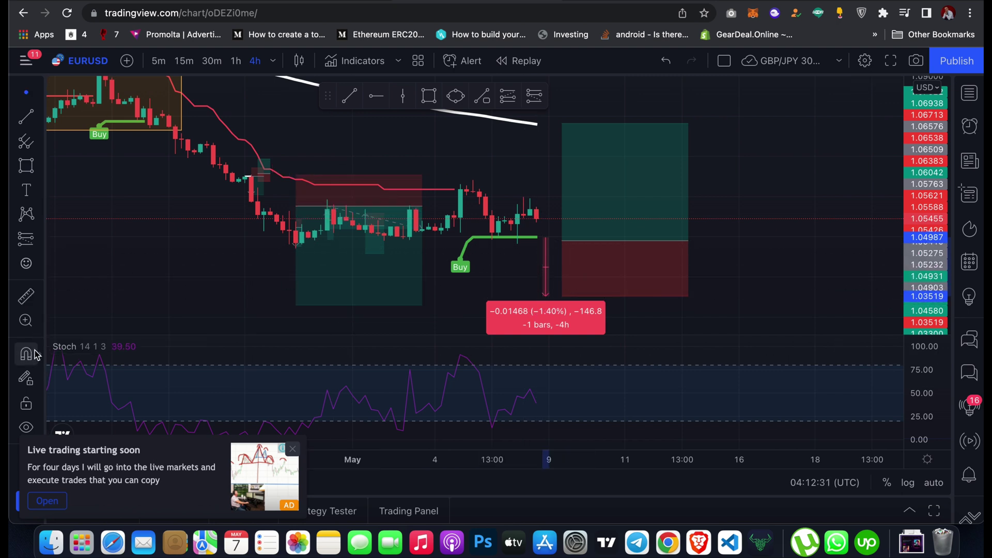
Maximize the price chart pane over the Stoch pane and look through the magnet modes.
{"action": "left_click", "coordinate": [25, 320]}
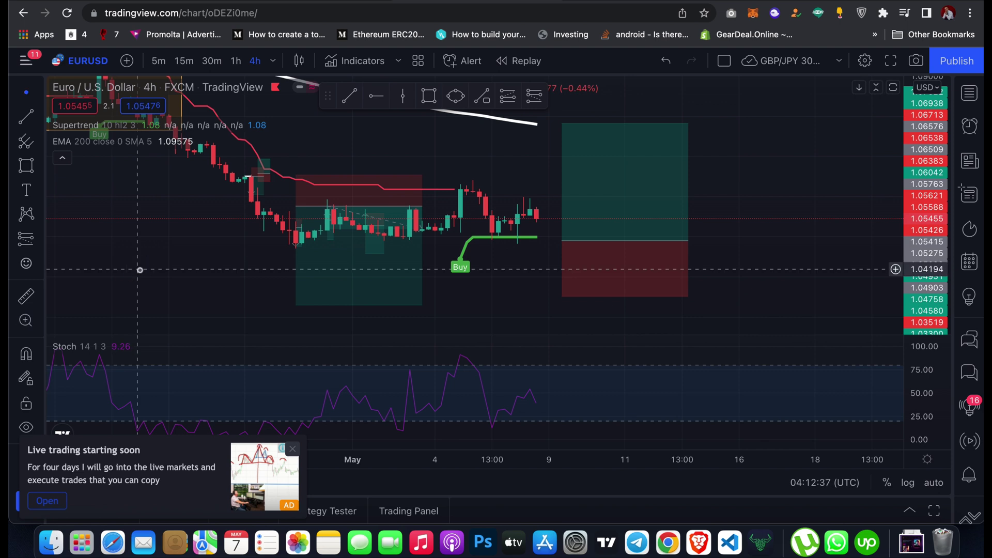
{"action": "left_click", "coordinate": [138, 270]}
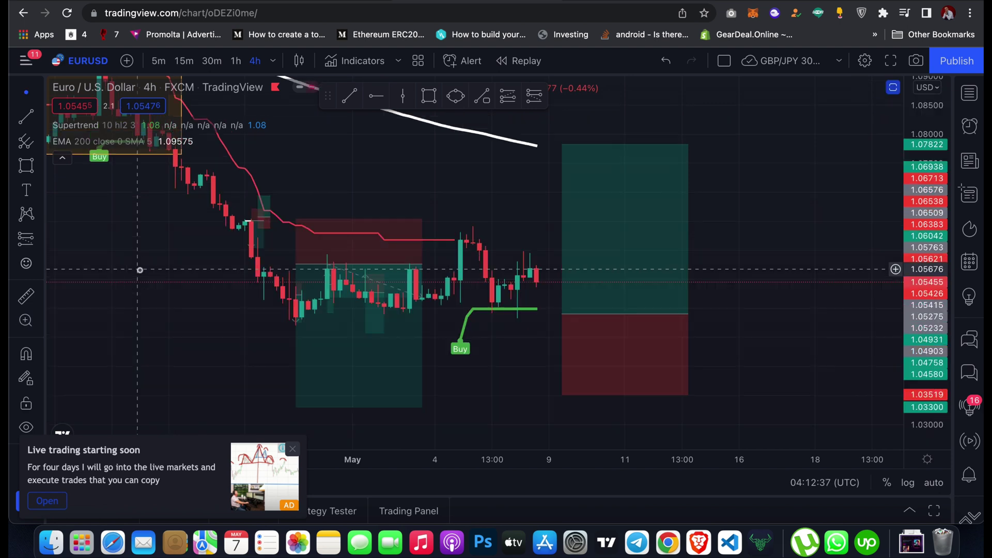
{"action": "left_click", "coordinate": [39, 356]}
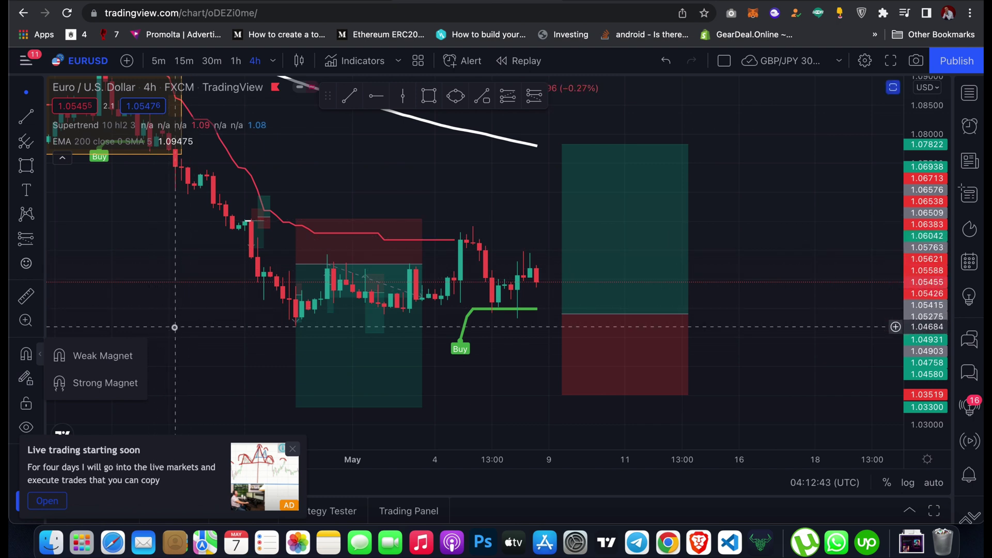
{"action": "left_click", "coordinate": [61, 380]}
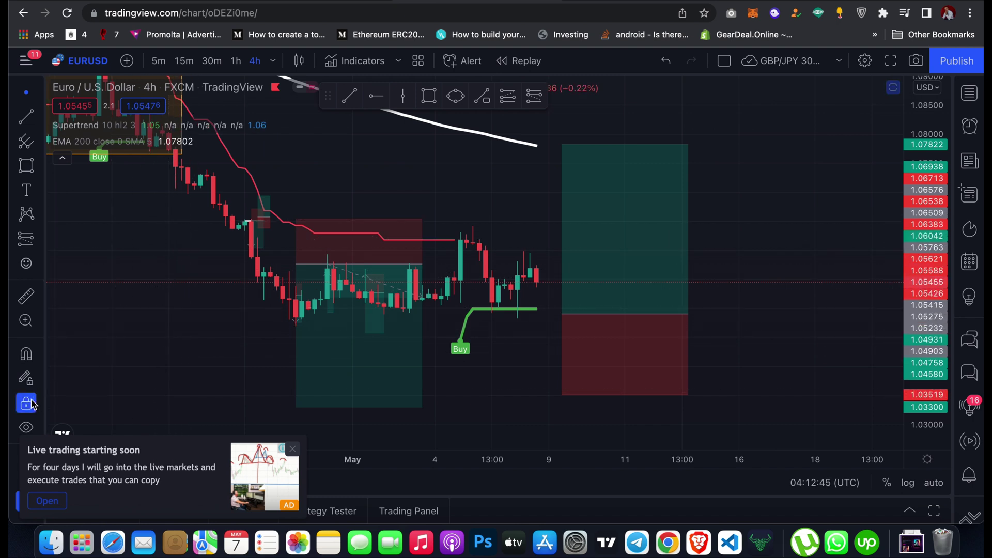
{"action": "left_click", "coordinate": [341, 320]}
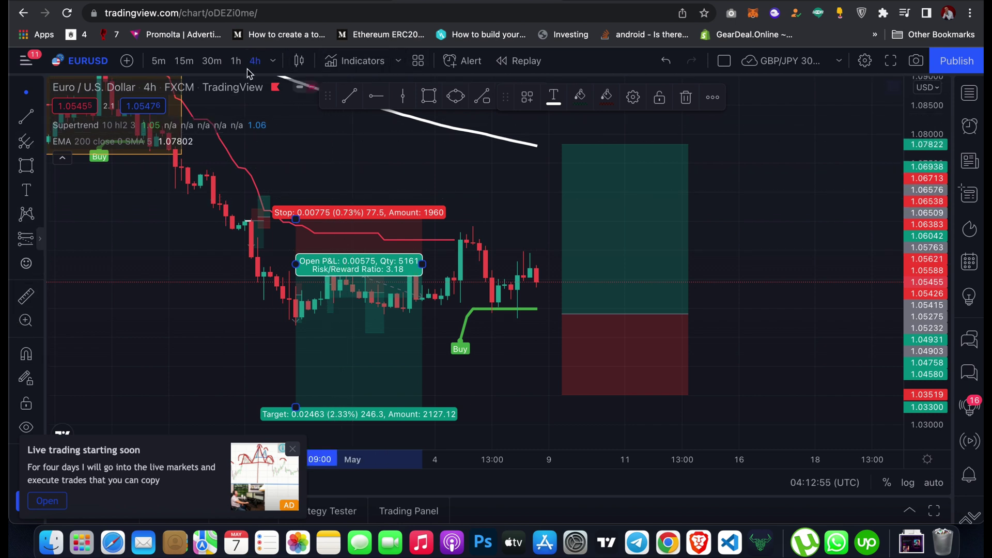
{"action": "left_click", "coordinate": [468, 61]}
{"action": "left_click", "coordinate": [626, 79]}
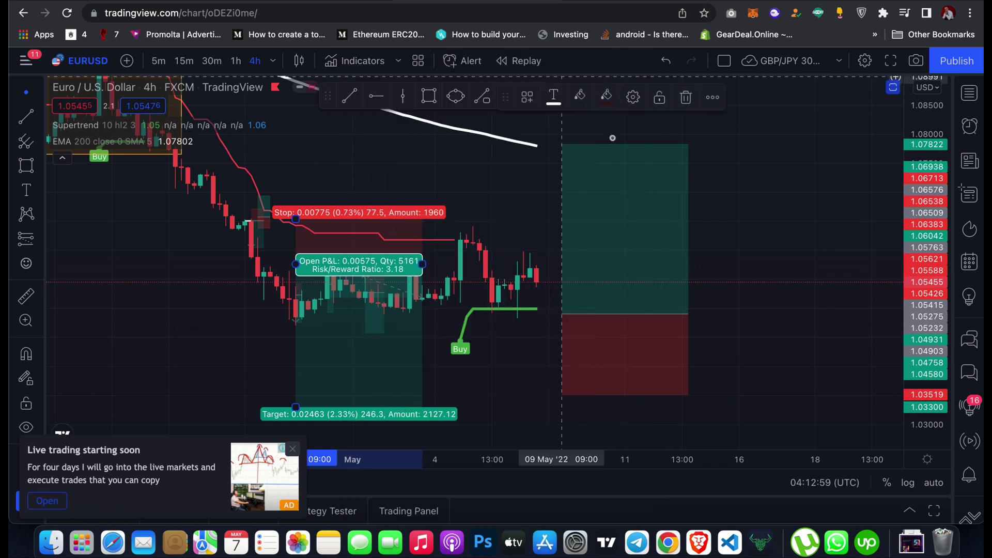
{"action": "left_click", "coordinate": [525, 188]}
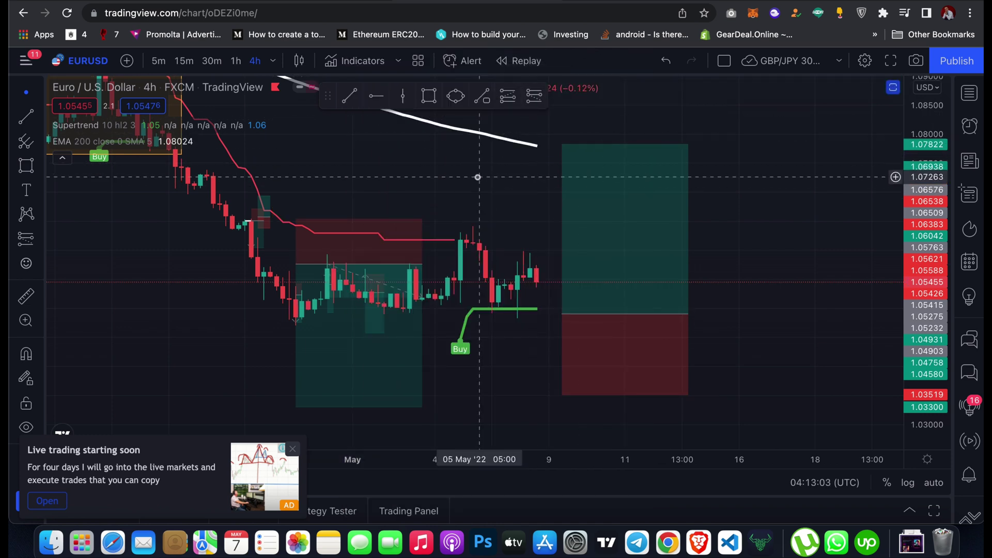
Turn on Replay with a speed of 1 update every 2 sec, try to start it from an earlier candle, and dismiss the upgrade offer.
{"action": "left_click", "coordinate": [517, 62]}
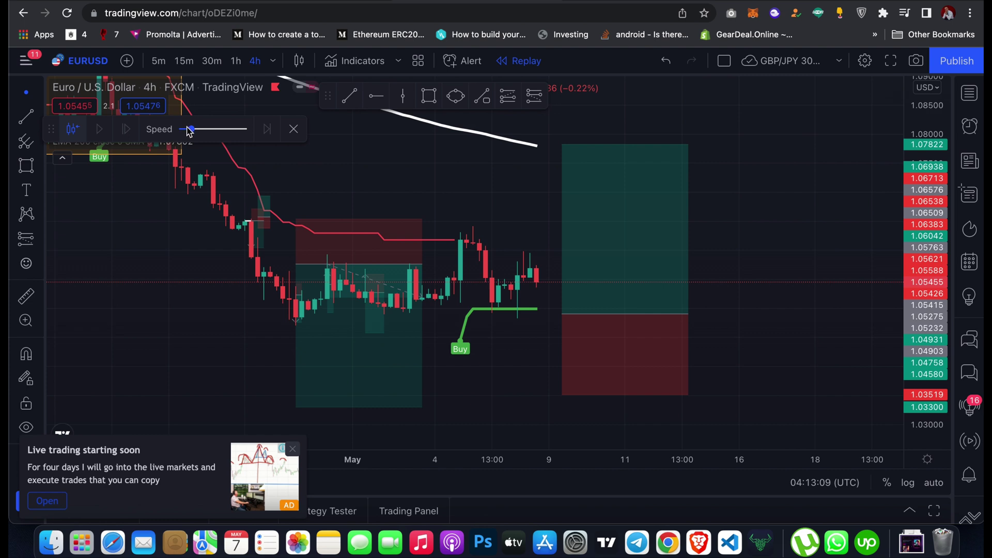
{"action": "left_click_drag", "start_coordinate": [191, 129], "coordinate": [207, 131]}
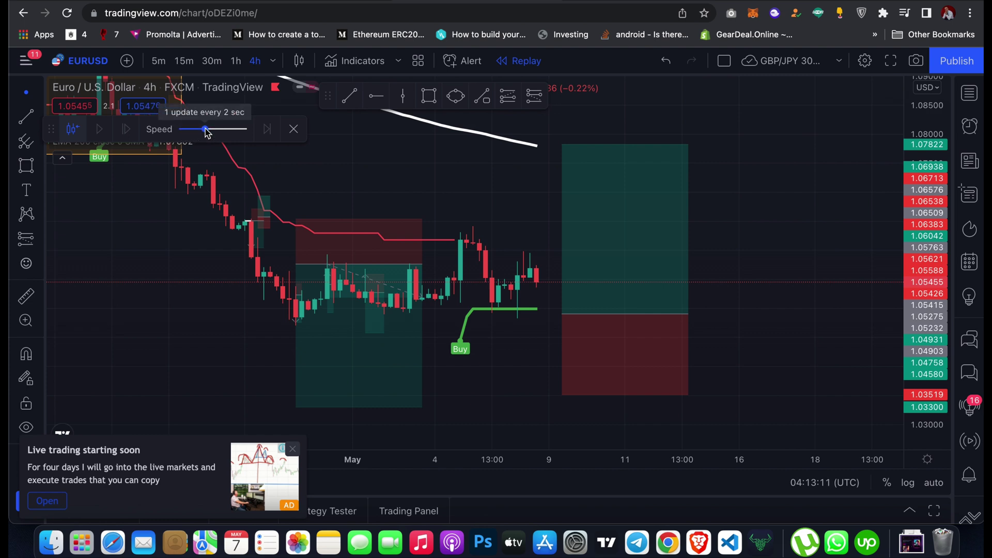
{"action": "left_click", "coordinate": [251, 195]}
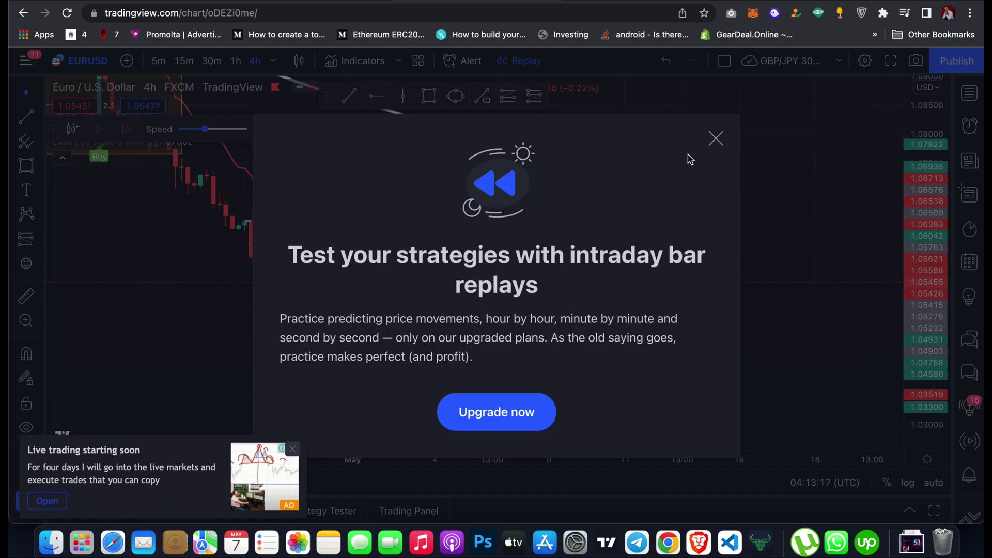
{"action": "left_click", "coordinate": [713, 140]}
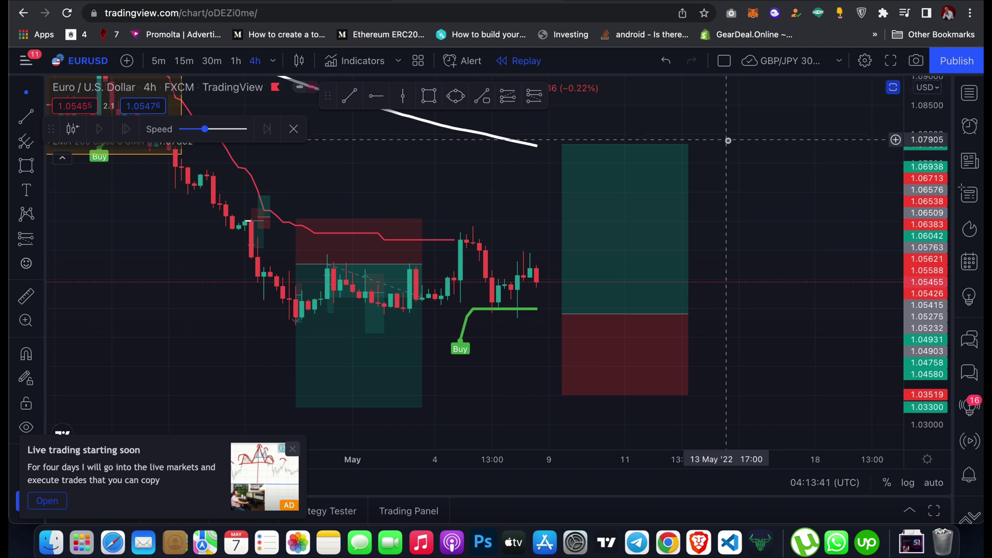
Look over the chart layout's saving, sharing, renaming and copying options.
{"action": "left_click", "coordinate": [838, 61]}
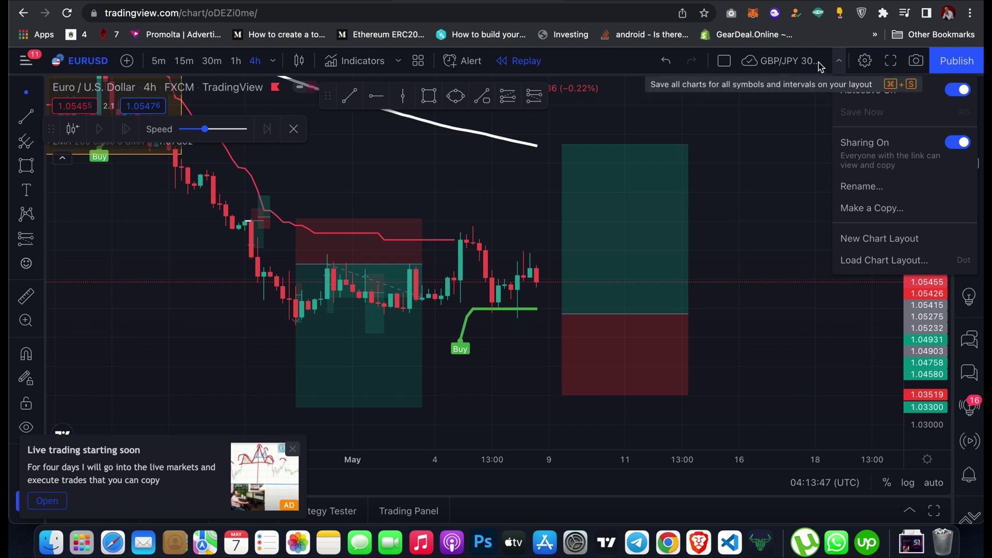
{"action": "left_click", "coordinate": [764, 64]}
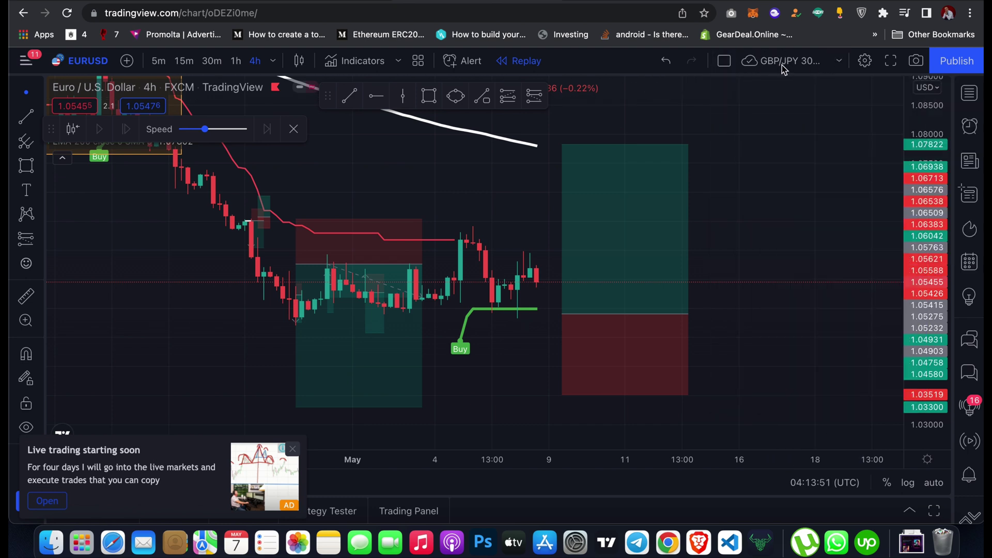
Check the options for creating and loading chart layouts, and copy a link to the EURUSD chart image.
{"action": "left_click", "coordinate": [839, 62]}
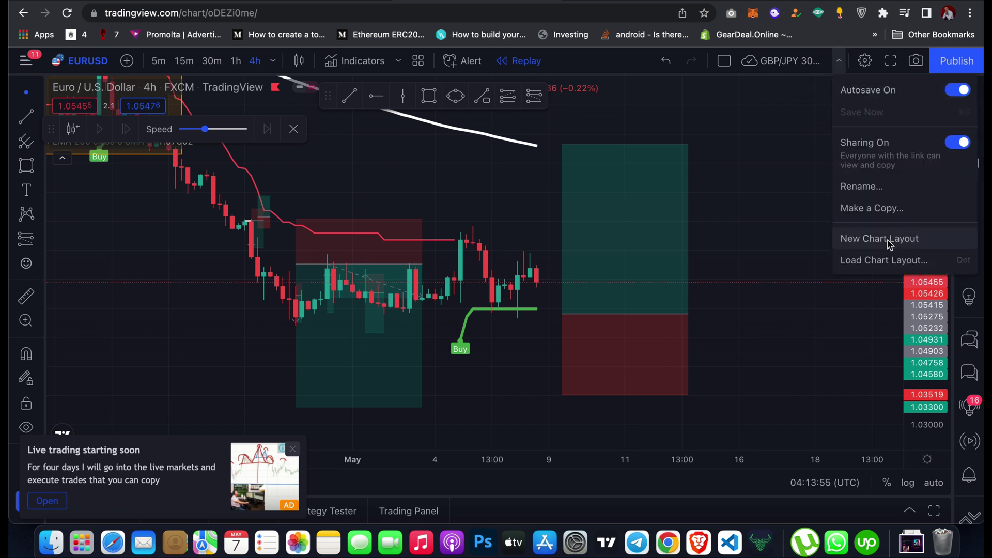
{"action": "left_click", "coordinate": [805, 59]}
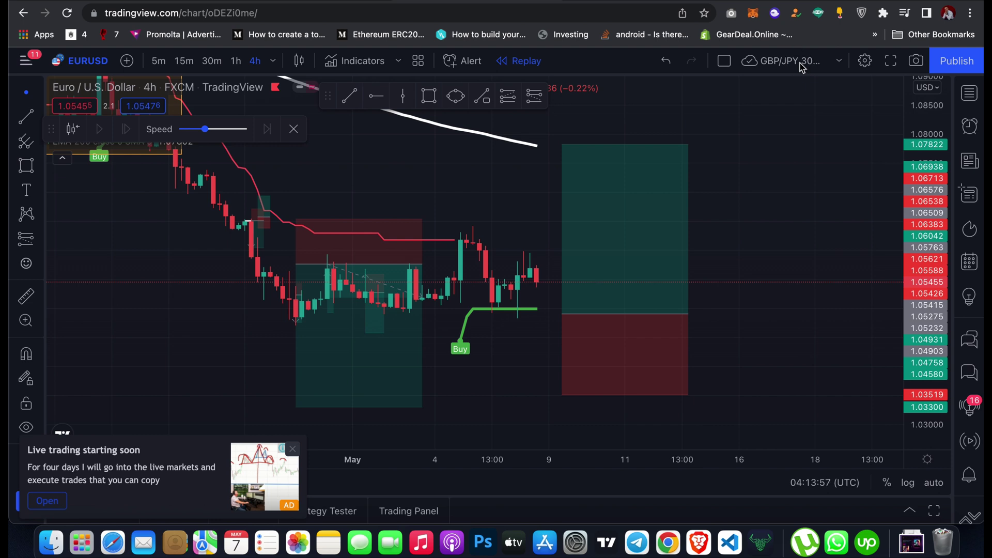
{"action": "left_click", "coordinate": [916, 60]}
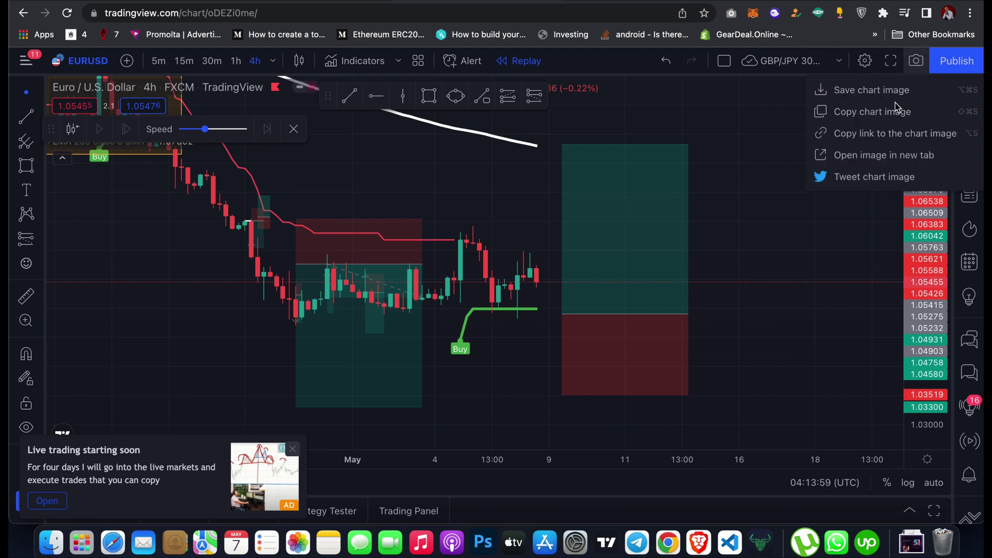
{"action": "left_click", "coordinate": [887, 139]}
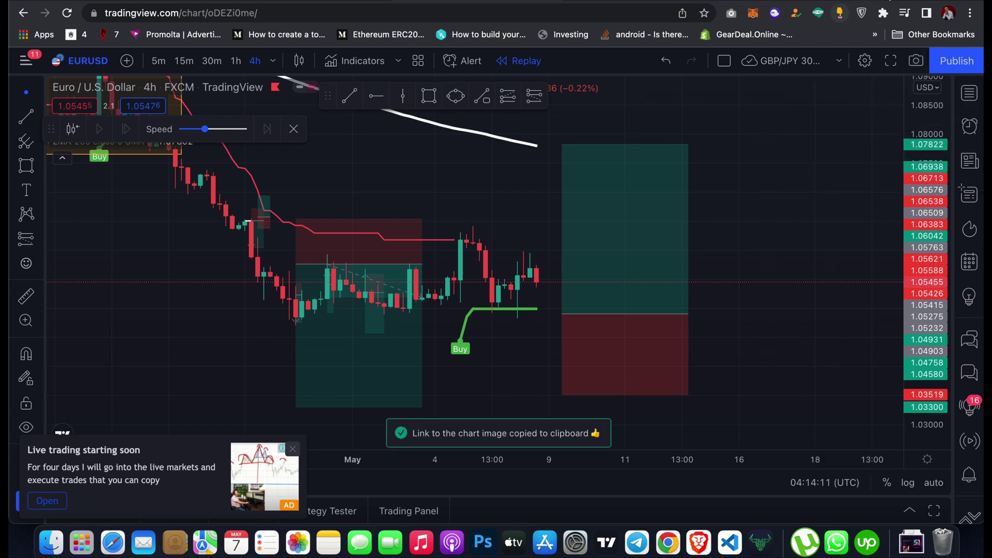
Open the copied chart image link in a new browser tab to view the snapshot, and return to the chart.
{"action": "key", "text": "super+t"}
{"action": "type", "text": "https://www.tradingview.com/x/N1CwG8pP/"}
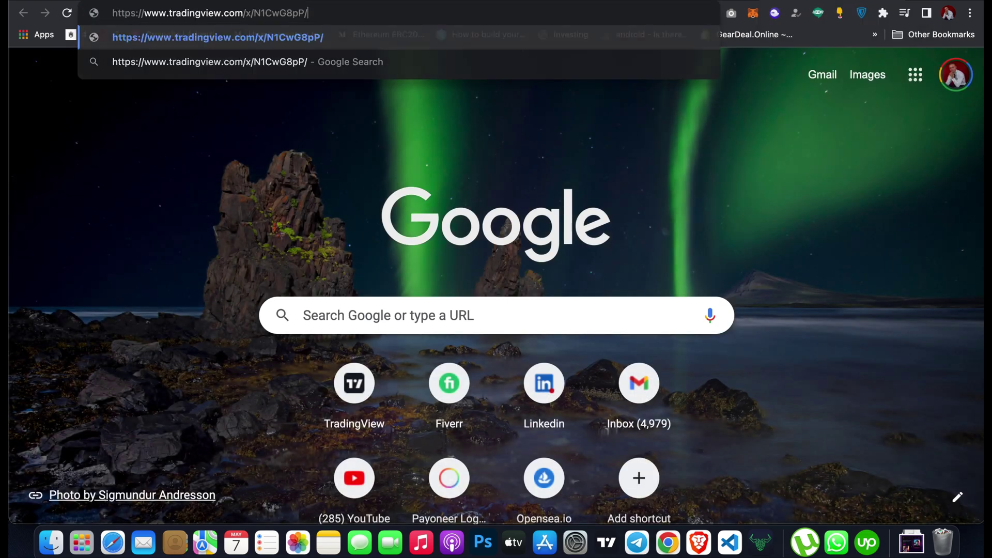
{"action": "key", "text": "Return"}
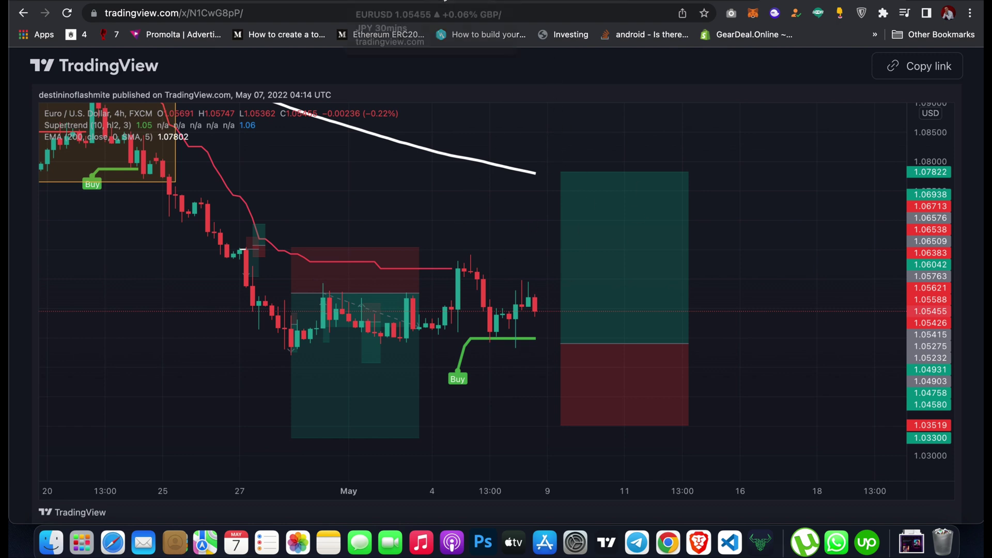
{"action": "left_click", "coordinate": [437, 3]}
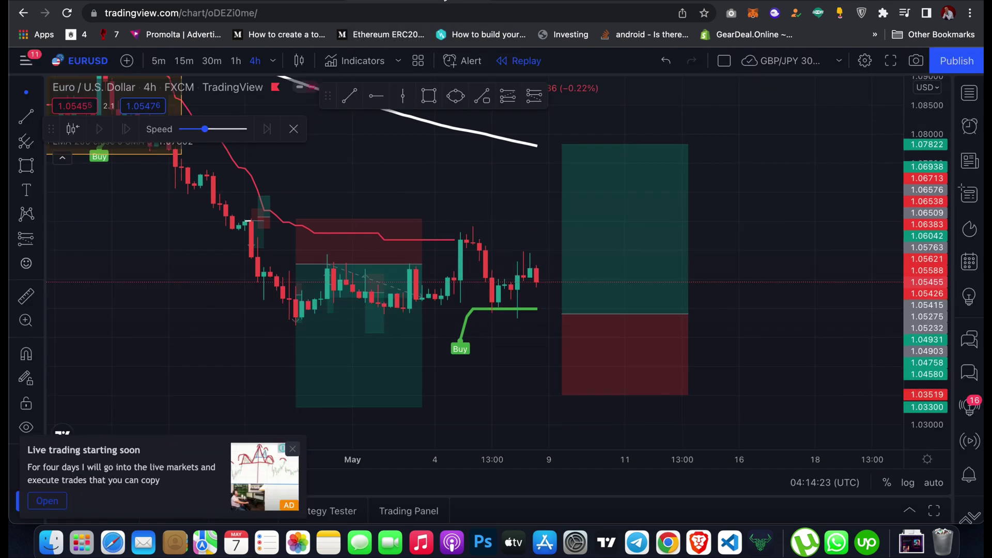
Try to switch to a layout of two side-by-side charts, and dismiss the upgrade offer.
{"action": "left_click", "coordinate": [724, 62]}
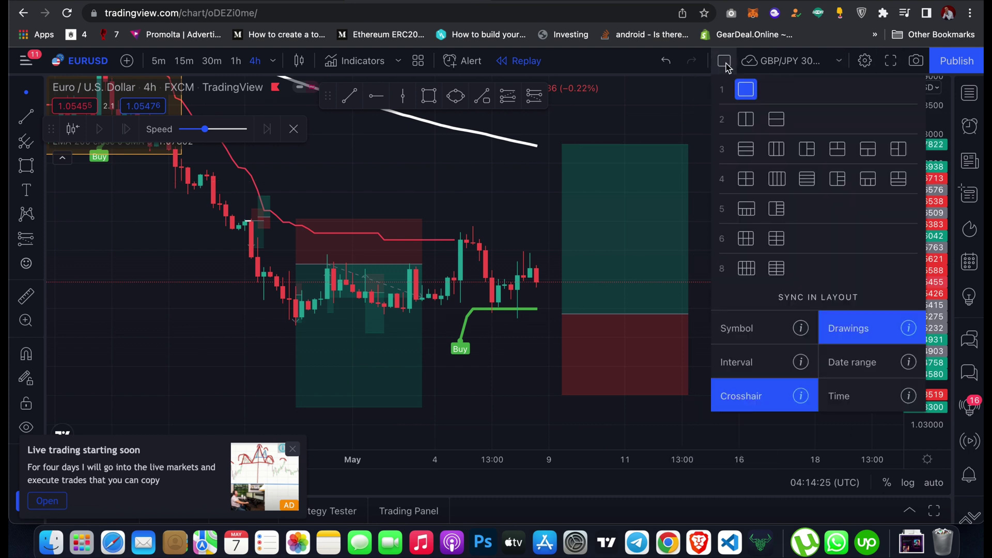
{"action": "left_click", "coordinate": [746, 119]}
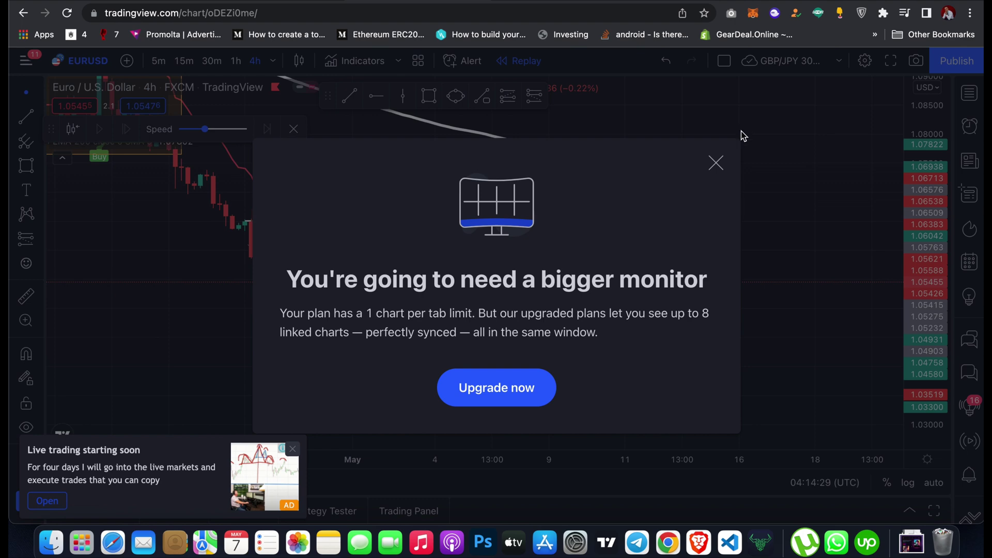
{"action": "left_click", "coordinate": [716, 162]}
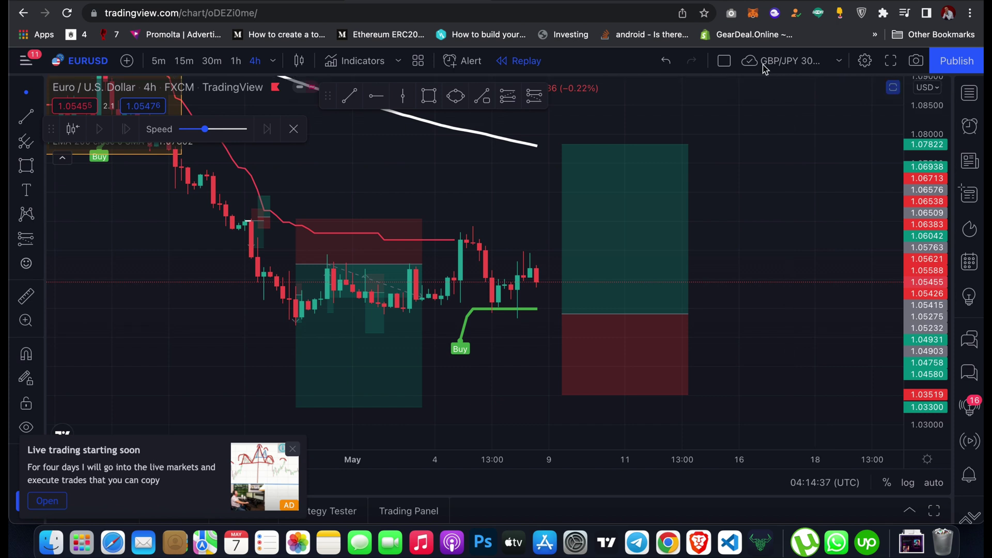
Look over the available multi-chart arrangements and the saved layout's management options.
{"action": "left_click", "coordinate": [724, 60]}
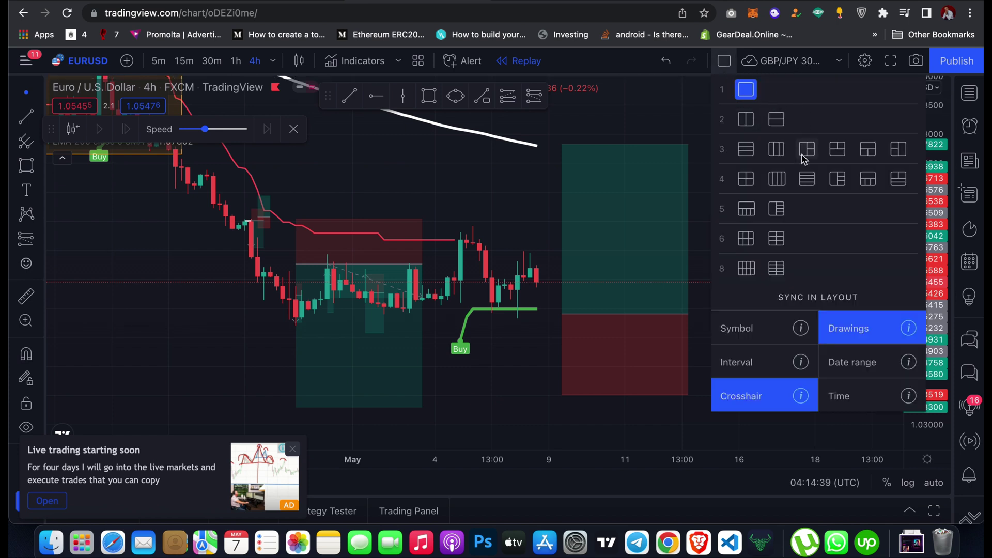
{"action": "left_click", "coordinate": [841, 64]}
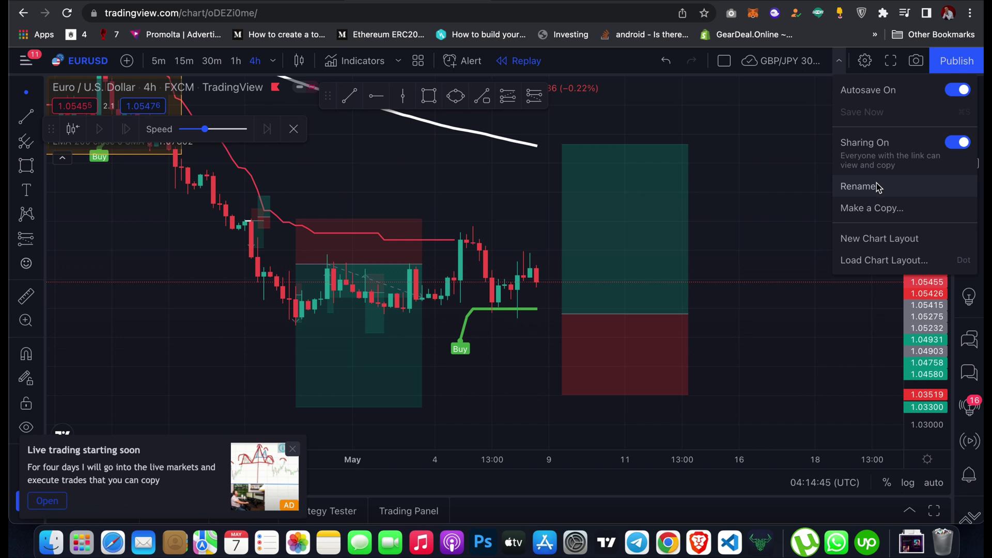
{"action": "left_click", "coordinate": [781, 138]}
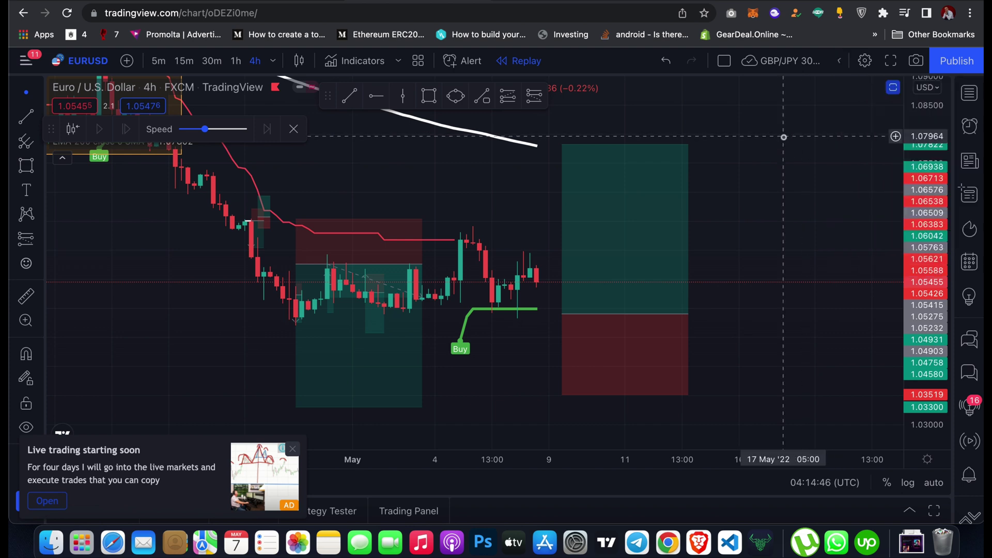
{"action": "left_click", "coordinate": [957, 62]}
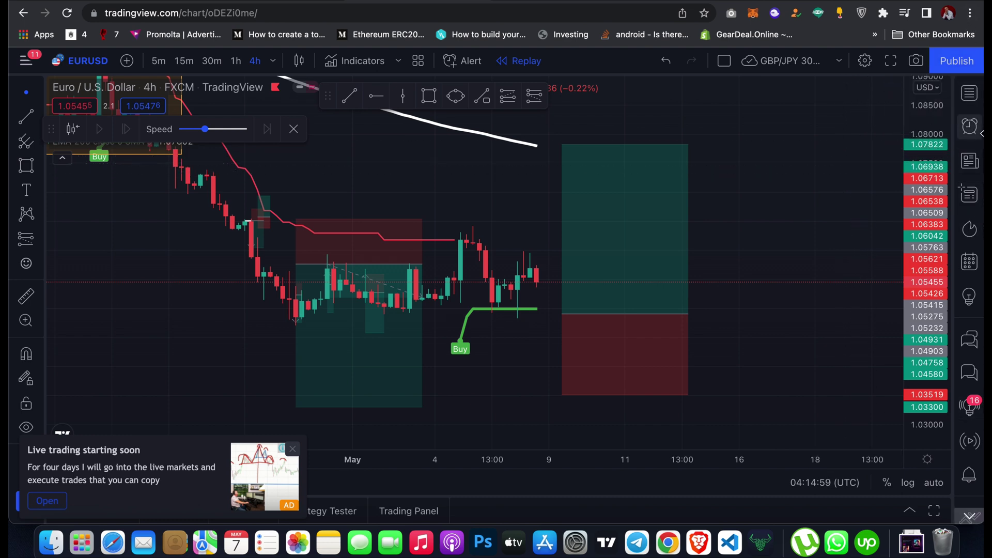
Show the watchlist and add BTCUSD (Bitcoin / U.S. Dollar) from Bitstamp to it.
{"action": "left_click", "coordinate": [970, 94]}
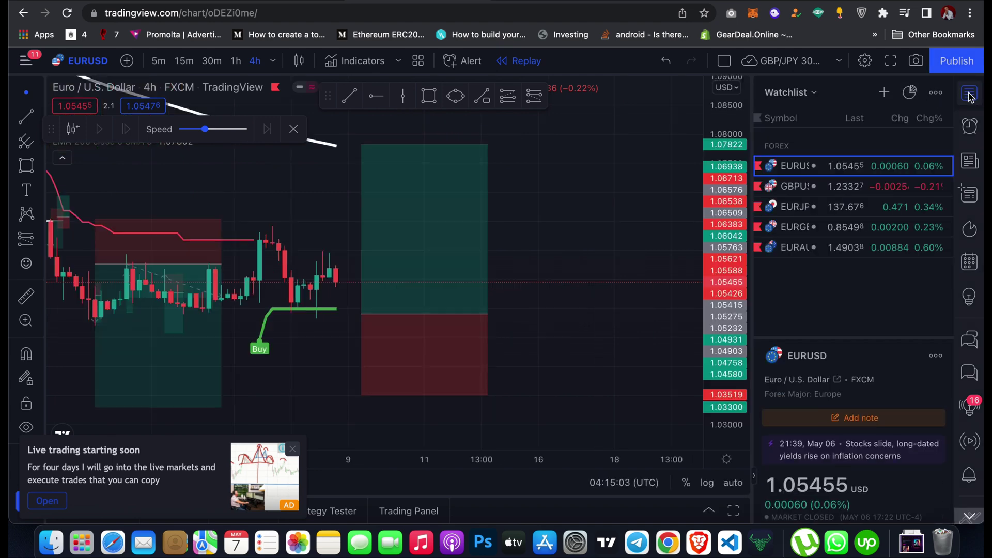
{"action": "left_click", "coordinate": [884, 93]}
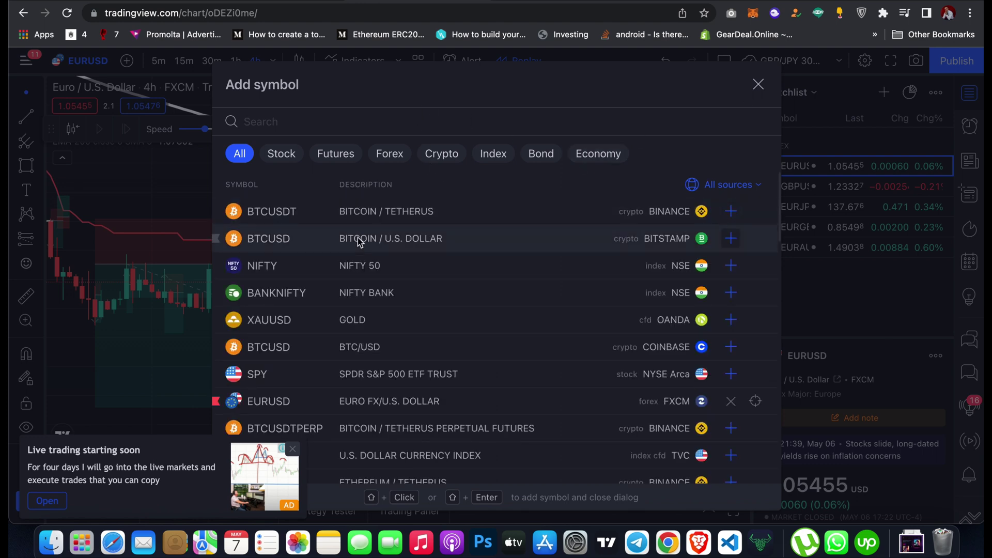
{"action": "left_click", "coordinate": [384, 241]}
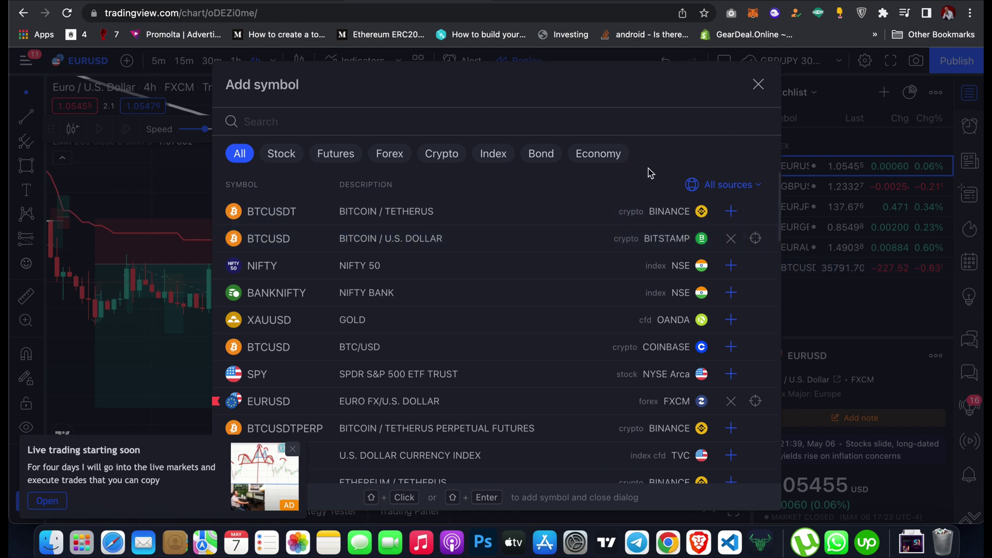
{"action": "left_click", "coordinate": [756, 82]}
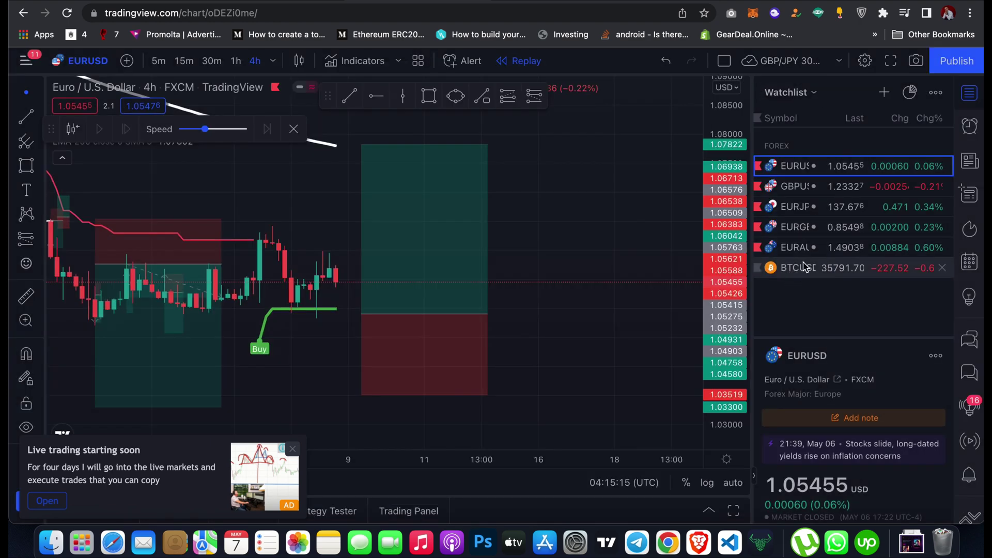
Flag BTCUSD red in the watchlist, try to change its flag to blue, and dismiss the upgrade offer.
{"action": "left_click", "coordinate": [758, 268]}
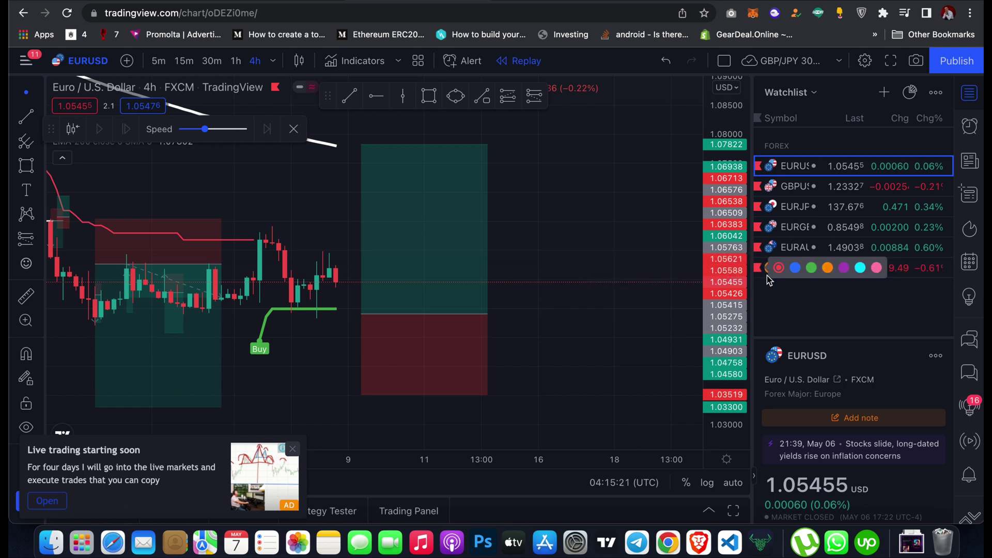
{"action": "left_click", "coordinate": [794, 268]}
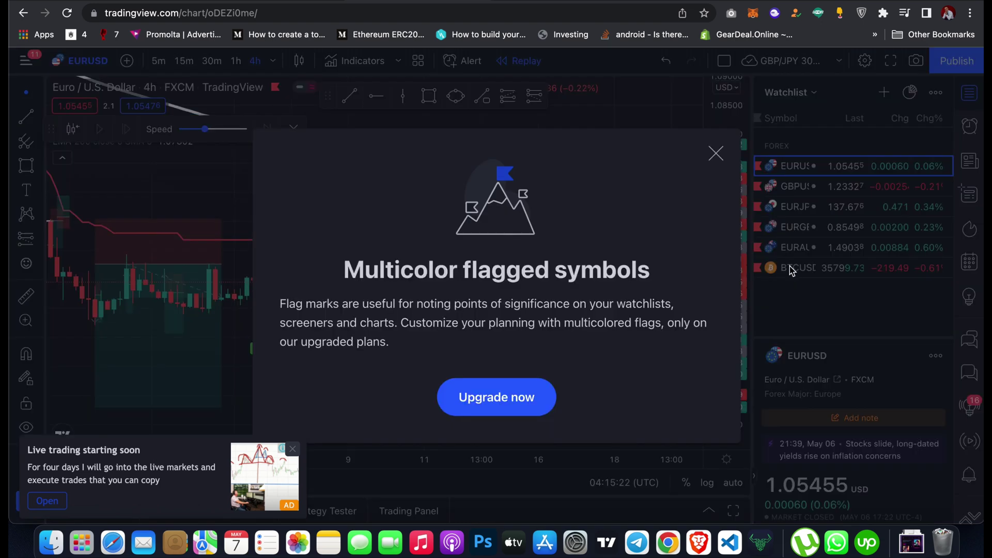
{"action": "left_click", "coordinate": [715, 154]}
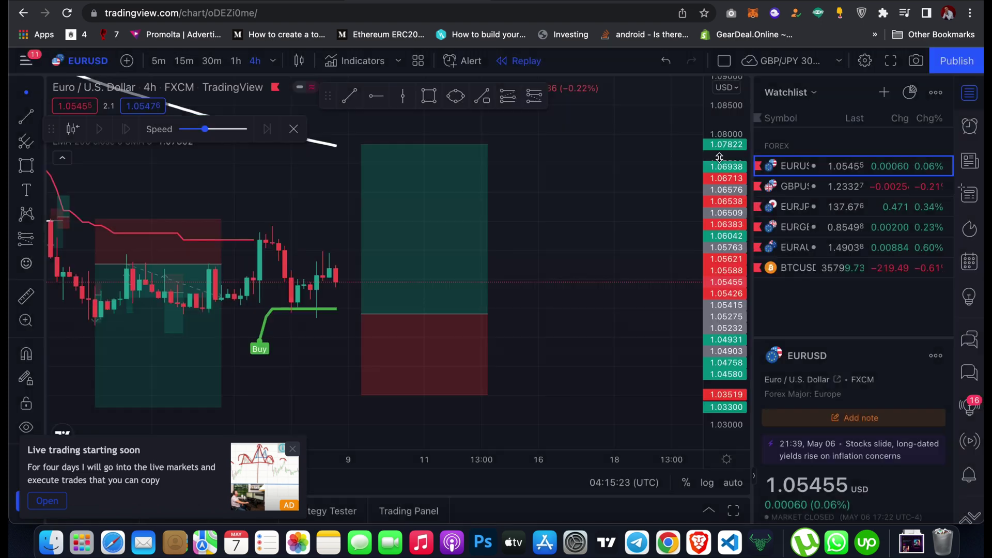
Review the list of alerts and browse the news headlines for EURUSD.
{"action": "left_click", "coordinate": [970, 129]}
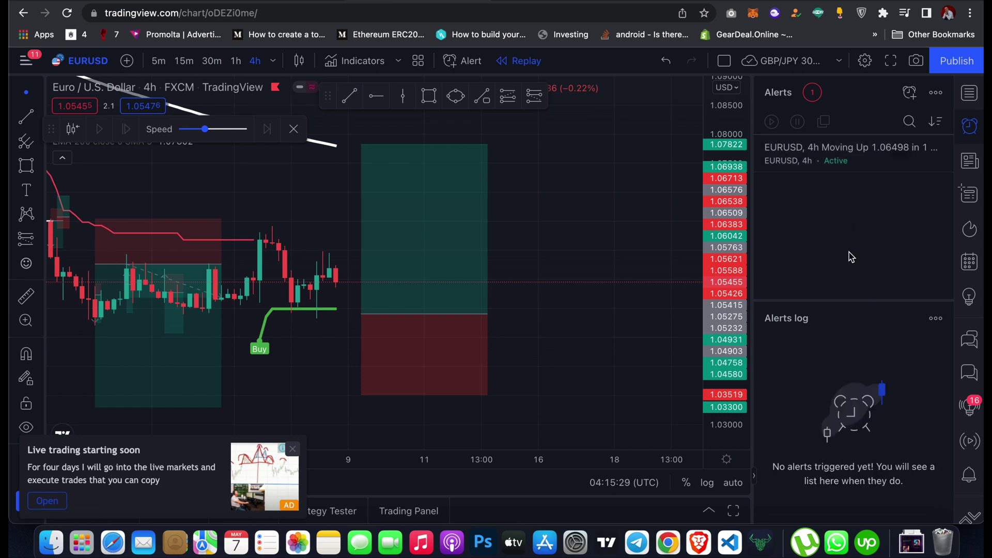
{"action": "left_click", "coordinate": [968, 163]}
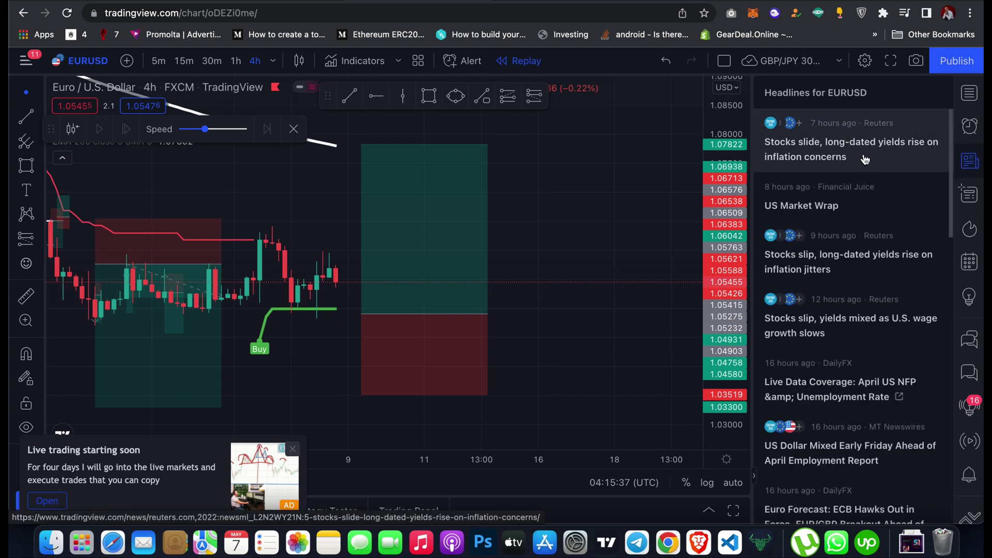
{"action": "scroll", "coordinate": [871, 294], "scroll_direction": "down", "scroll_amount": 5}
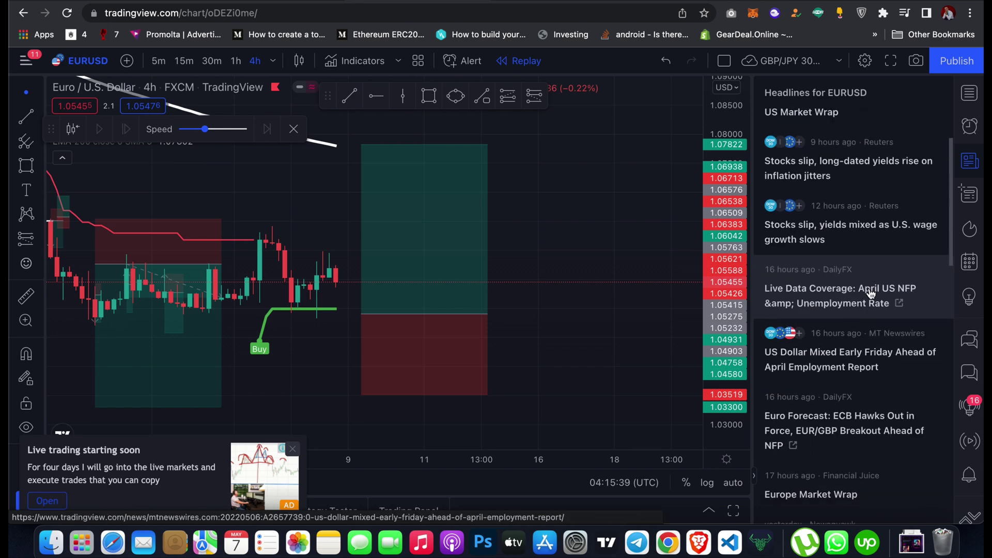
{"action": "scroll", "coordinate": [904, 233], "scroll_direction": "up", "scroll_amount": 5}
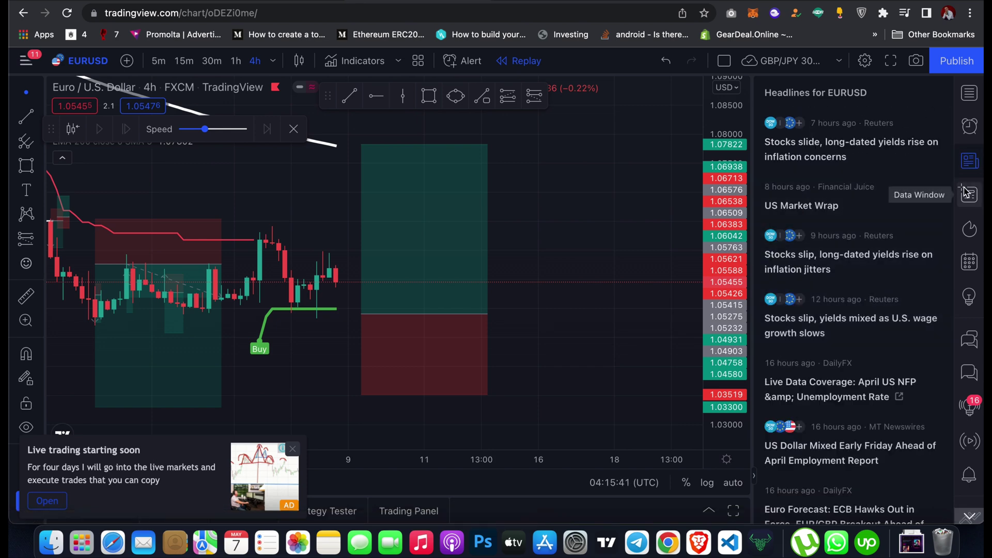
Look over the chart's Data Window, the US exchange hotlists, and the economic and earnings calendars.
{"action": "left_click", "coordinate": [966, 193]}
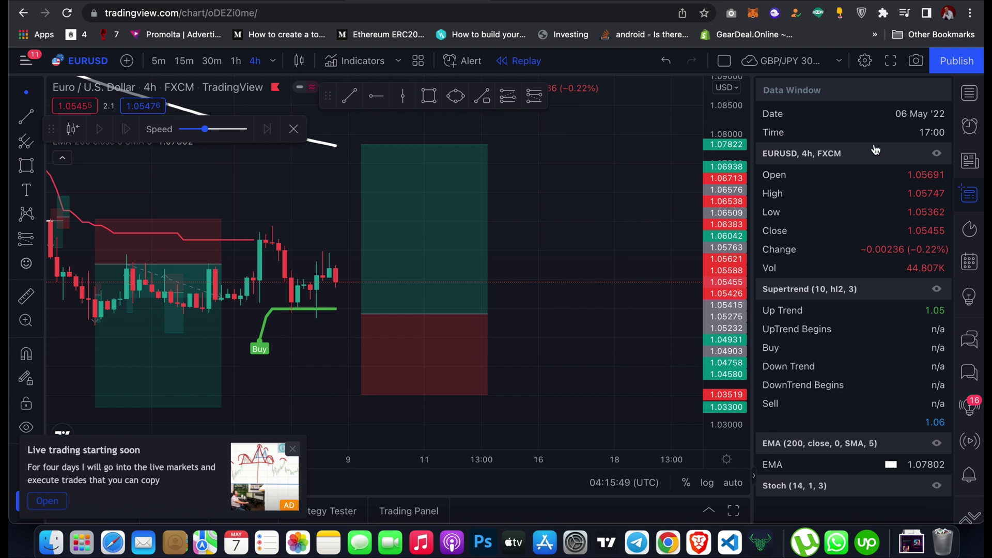
{"action": "left_click", "coordinate": [977, 233]}
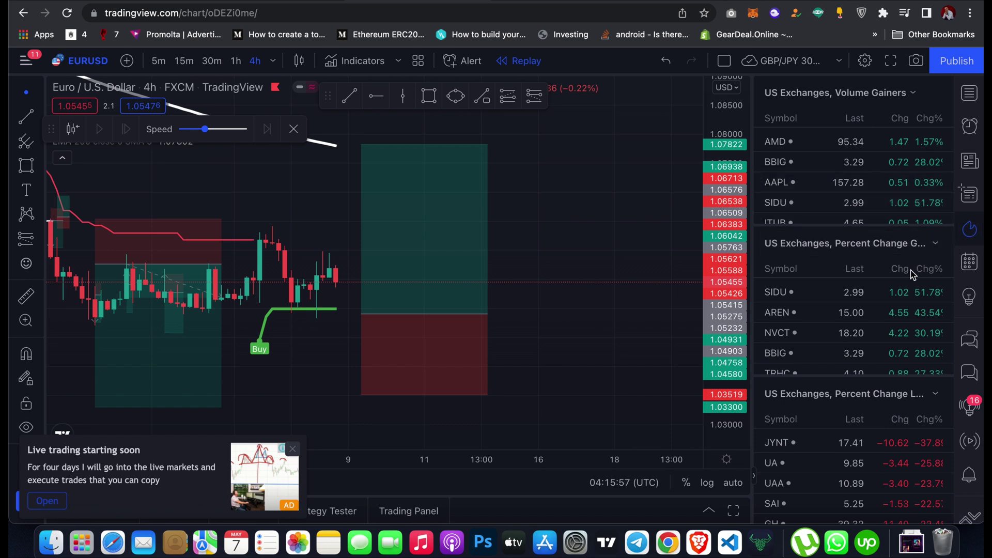
{"action": "left_click", "coordinate": [976, 264]}
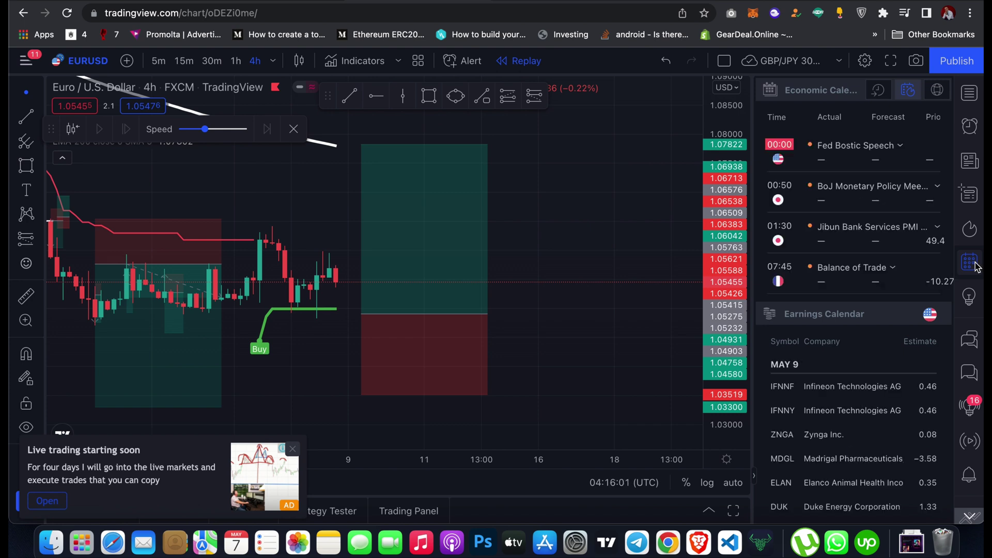
Show My Ideas, try to add a new idea, and dismiss the account verification request.
{"action": "left_click", "coordinate": [971, 300]}
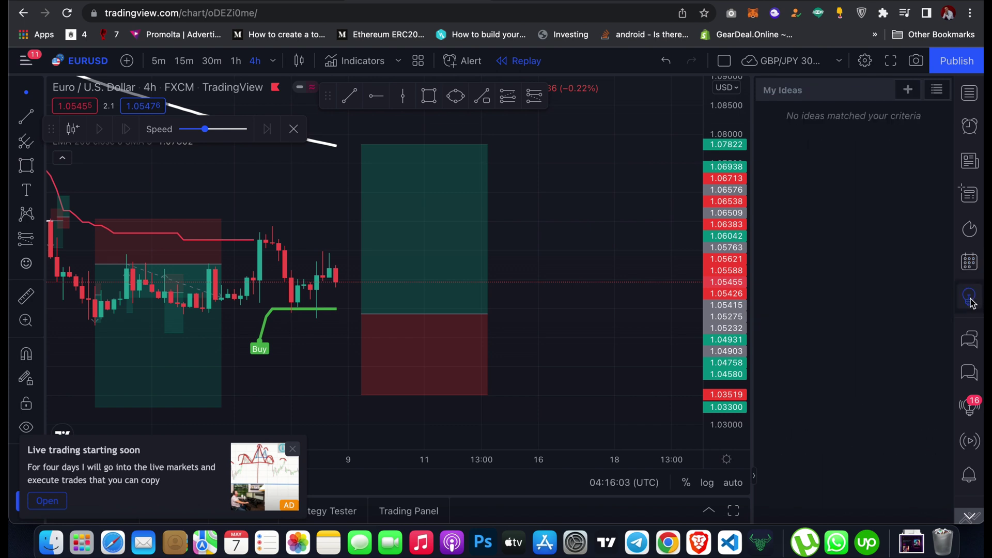
{"action": "left_click", "coordinate": [912, 95]}
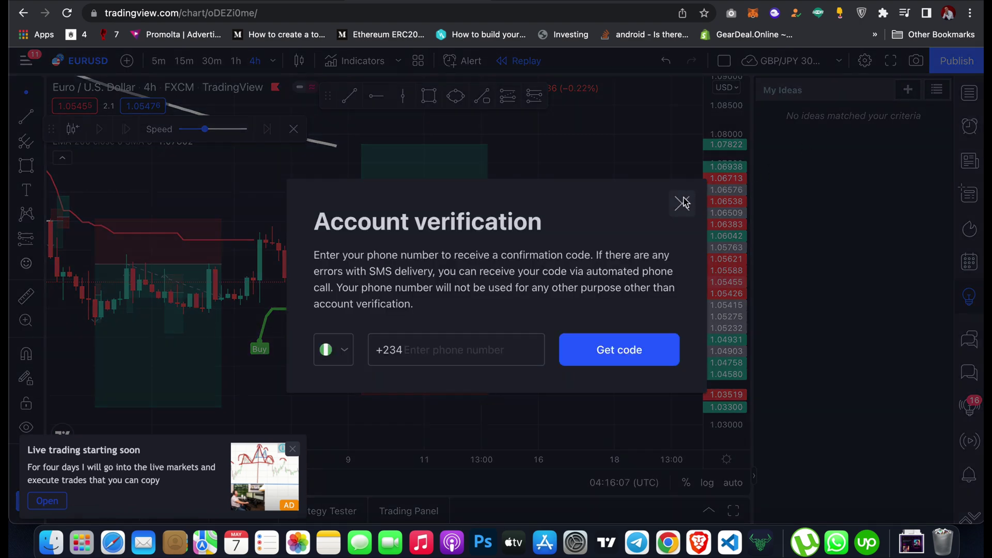
{"action": "left_click", "coordinate": [681, 202]}
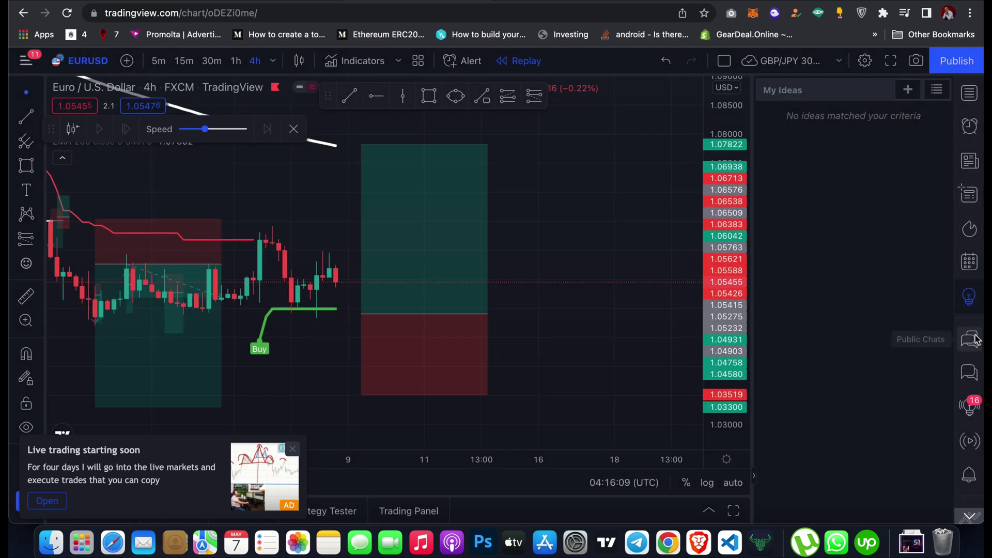
Browse earlier messages in the Forex public chat, view a shared USDCAD chart snapshot at full size, and return to the chart.
{"action": "left_click", "coordinate": [975, 339]}
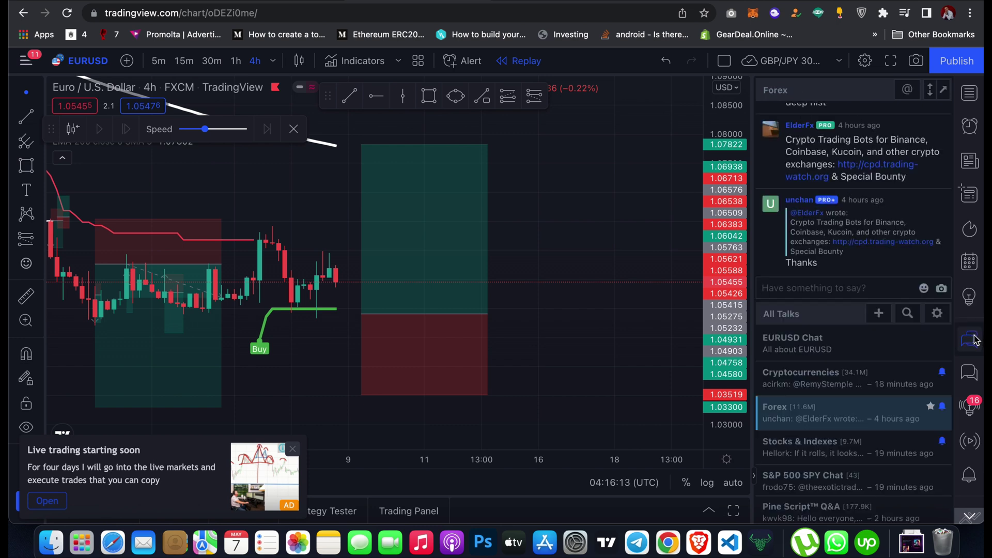
{"action": "scroll", "coordinate": [901, 155], "scroll_direction": "up", "scroll_amount": 5}
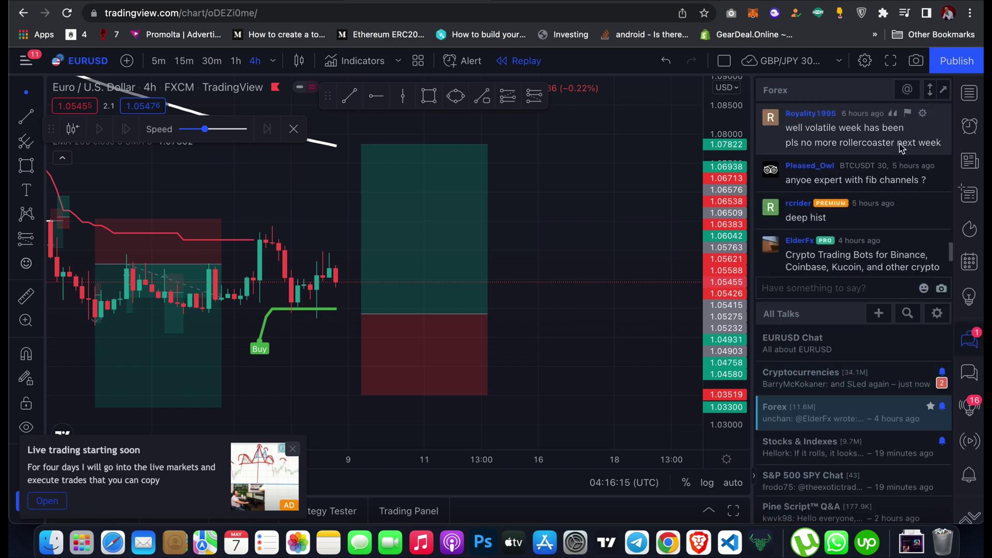
{"action": "scroll", "coordinate": [901, 149], "scroll_direction": "up", "scroll_amount": 10}
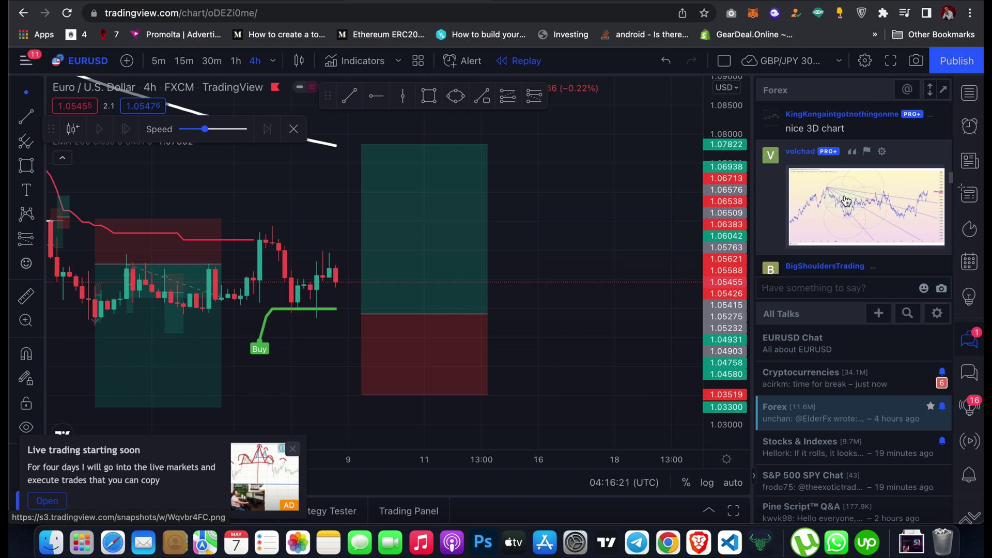
{"action": "right_click", "coordinate": [845, 201]}
{"action": "left_click", "coordinate": [829, 202]}
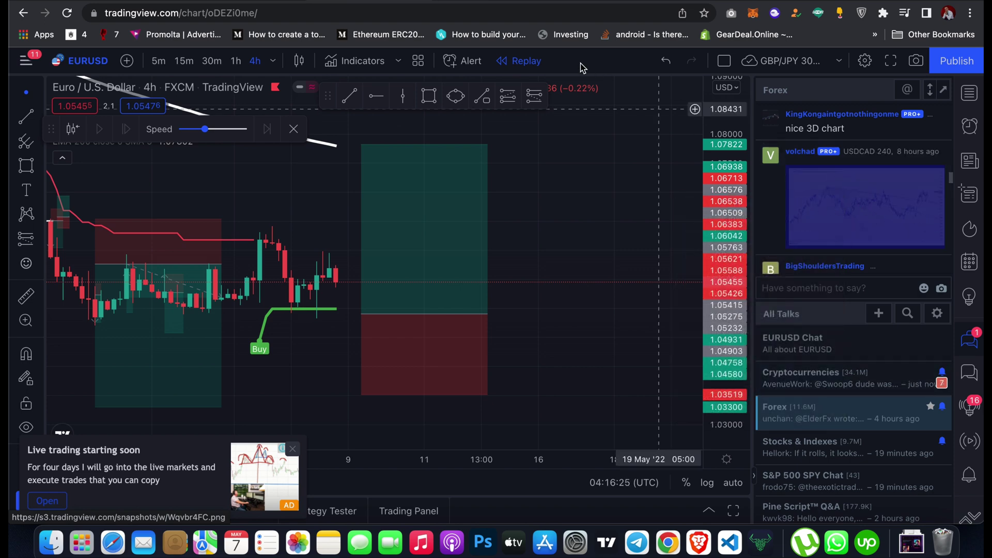
{"action": "left_click", "coordinate": [932, 222]}
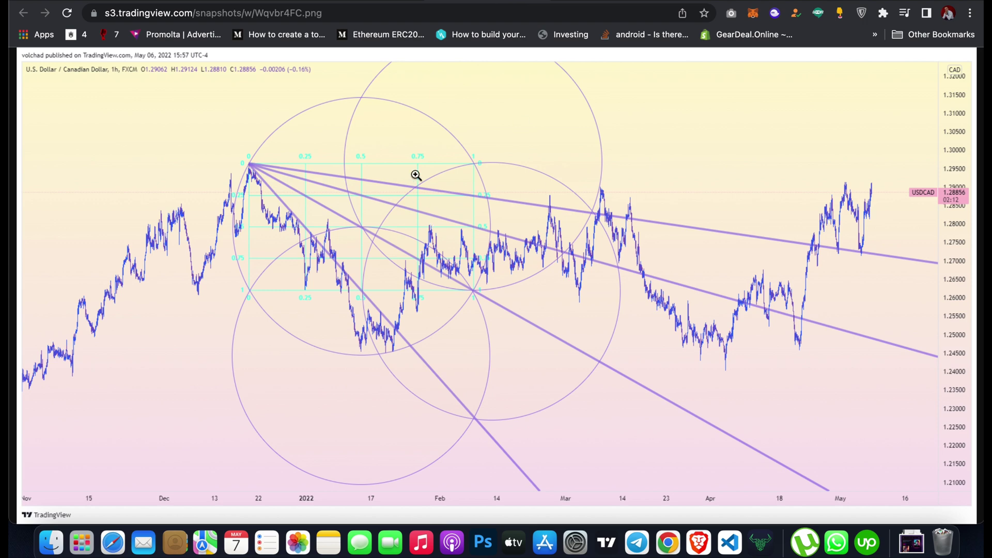
{"action": "key", "text": "super+w"}
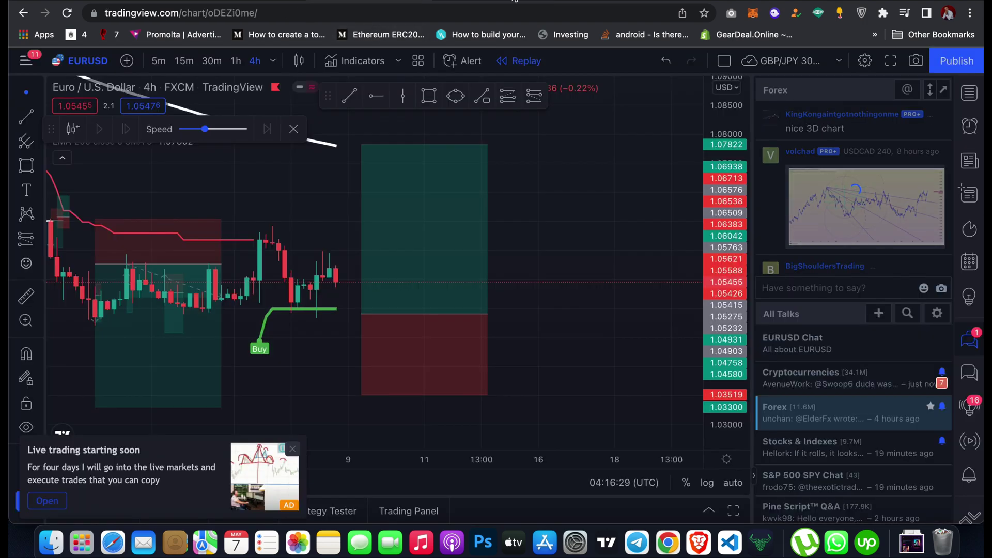
Look over the private chats, Ideas Stream, Streams and Notifications, and collapse the side panel.
{"action": "left_click", "coordinate": [969, 372]}
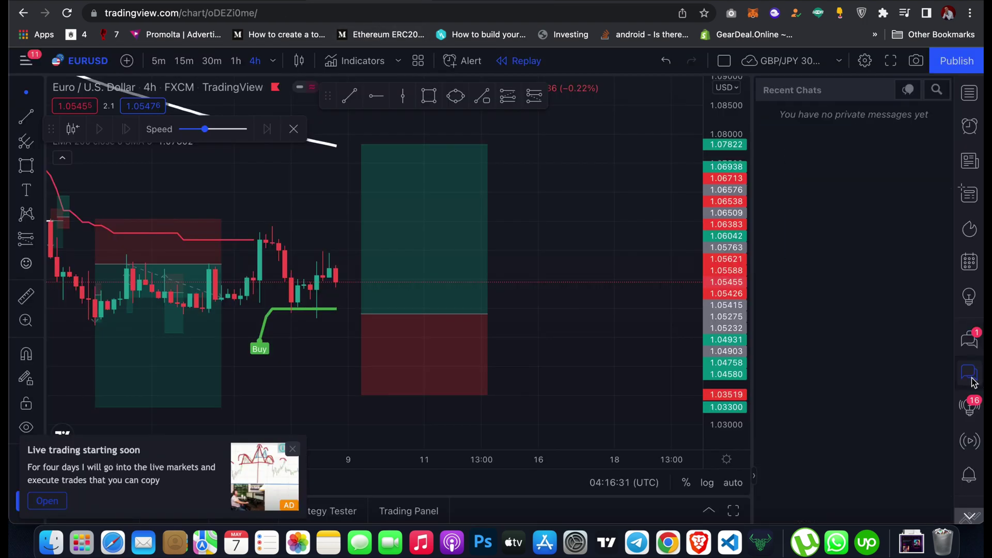
{"action": "left_click", "coordinate": [971, 412]}
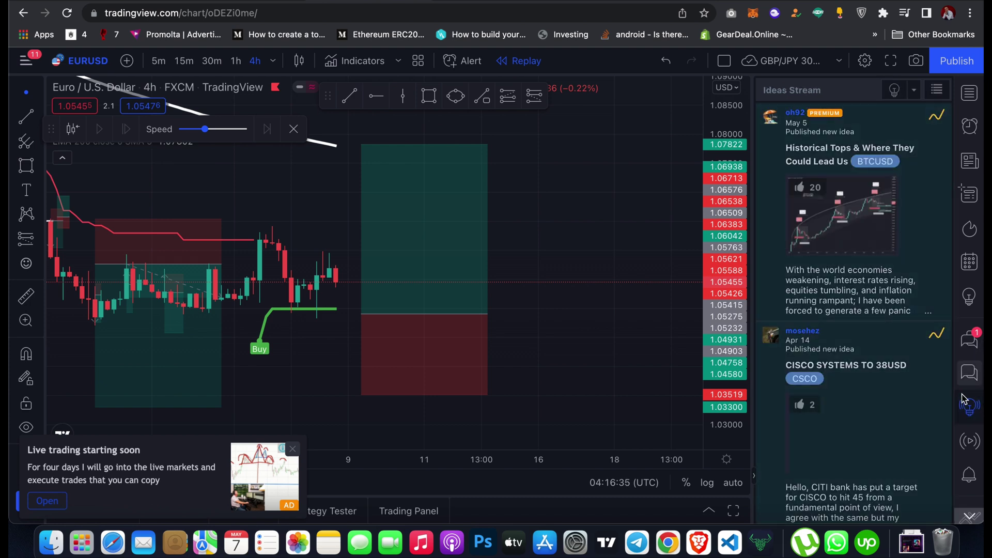
{"action": "left_click", "coordinate": [971, 444]}
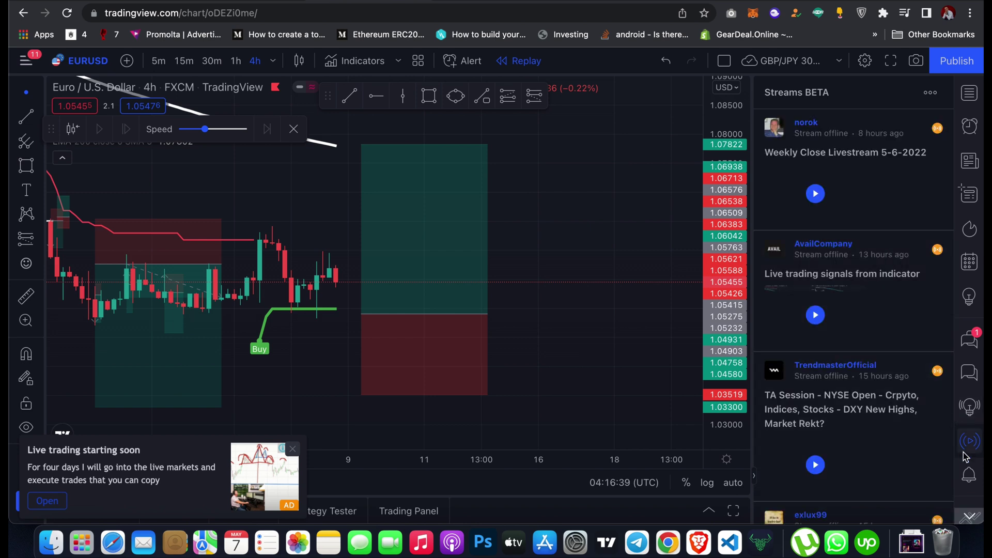
{"action": "left_click", "coordinate": [968, 471]}
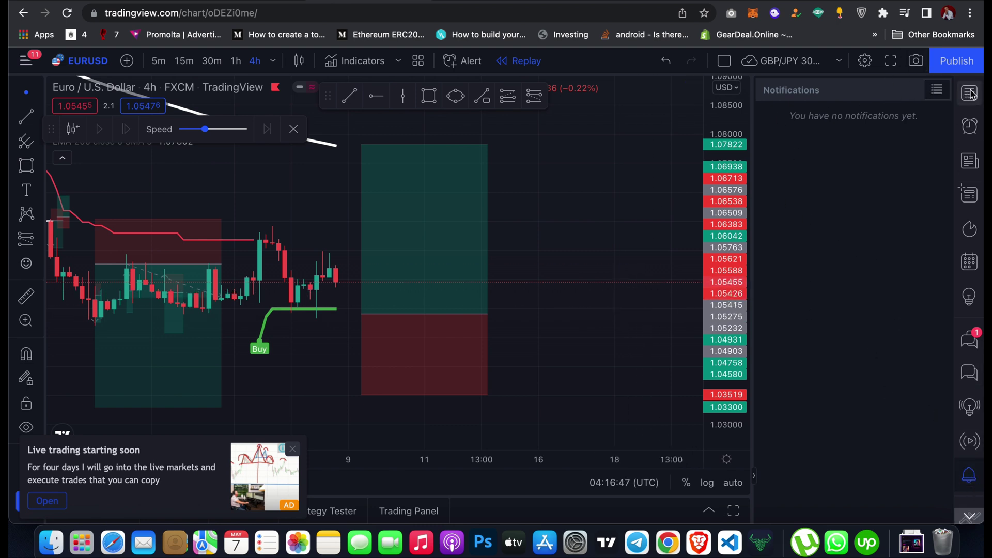
{"action": "left_click", "coordinate": [969, 475]}
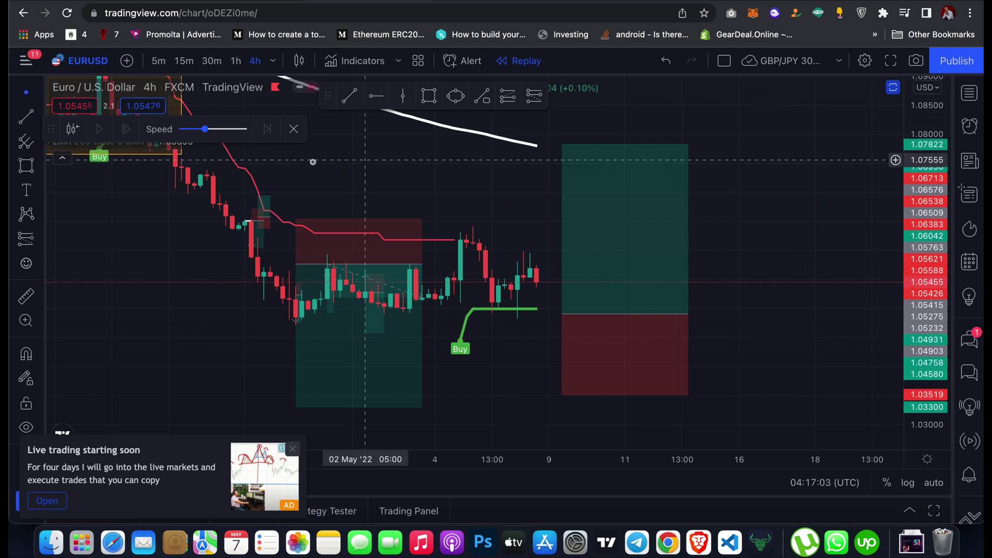
Look at the symbol search and the list of favorite indicators, closing both without choosing anything.
{"action": "left_click", "coordinate": [91, 61]}
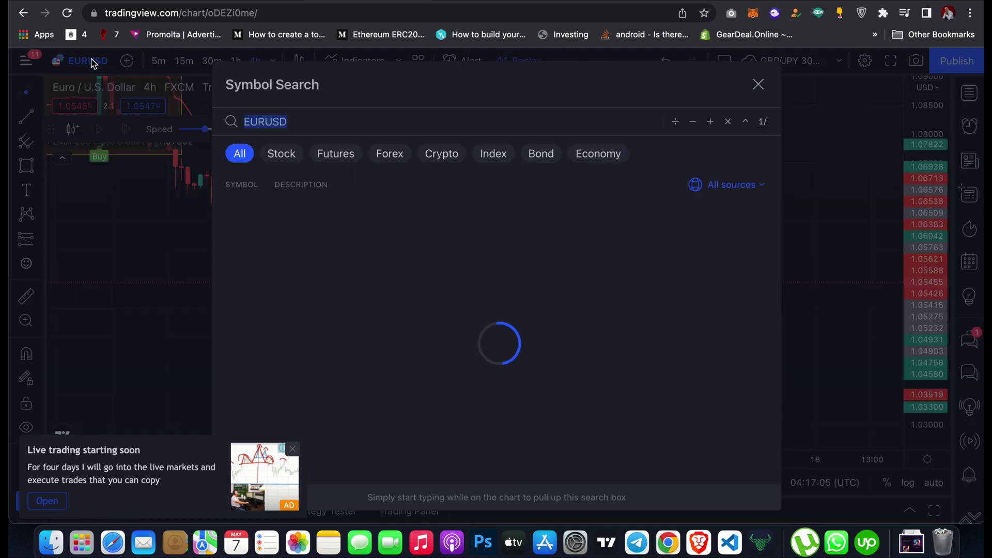
{"action": "left_click", "coordinate": [758, 85]}
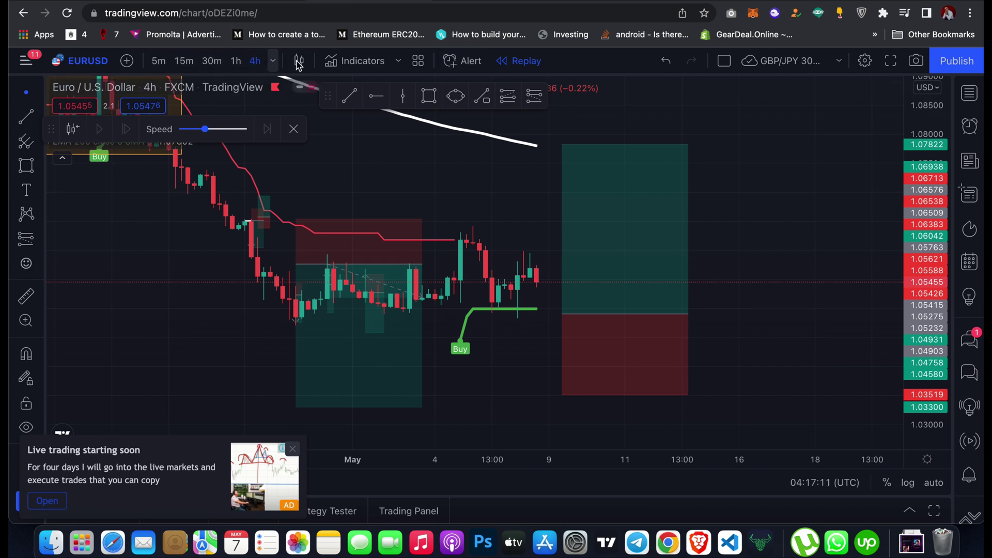
{"action": "left_click", "coordinate": [362, 63]}
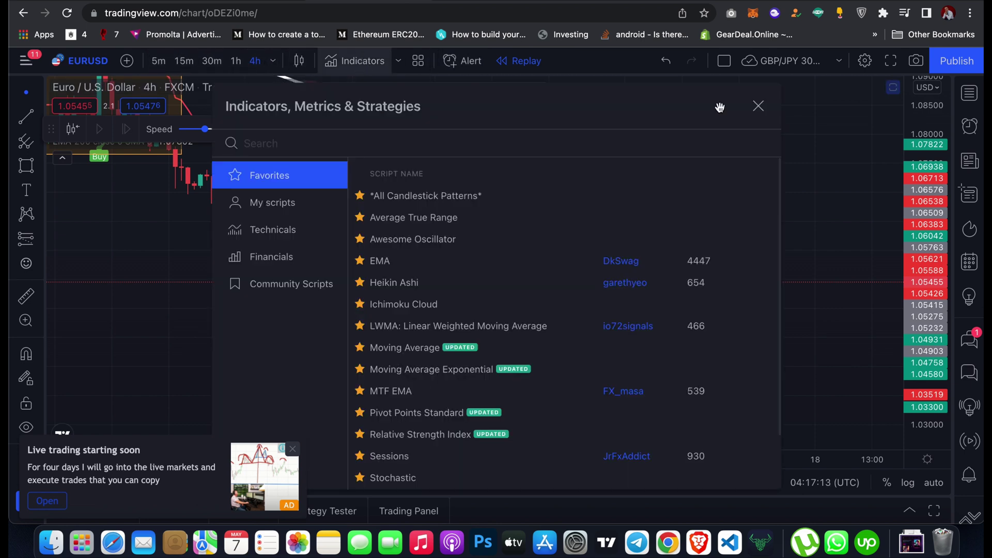
{"action": "left_click", "coordinate": [758, 106]}
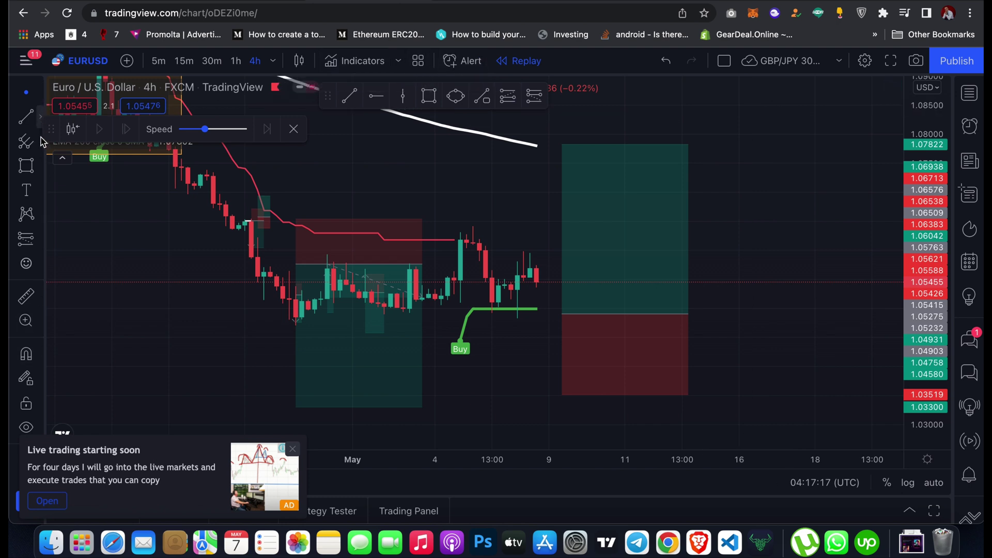
Review the available trend line, text annotation, and position and measurement drawing tools without selecting any.
{"action": "left_click", "coordinate": [42, 119]}
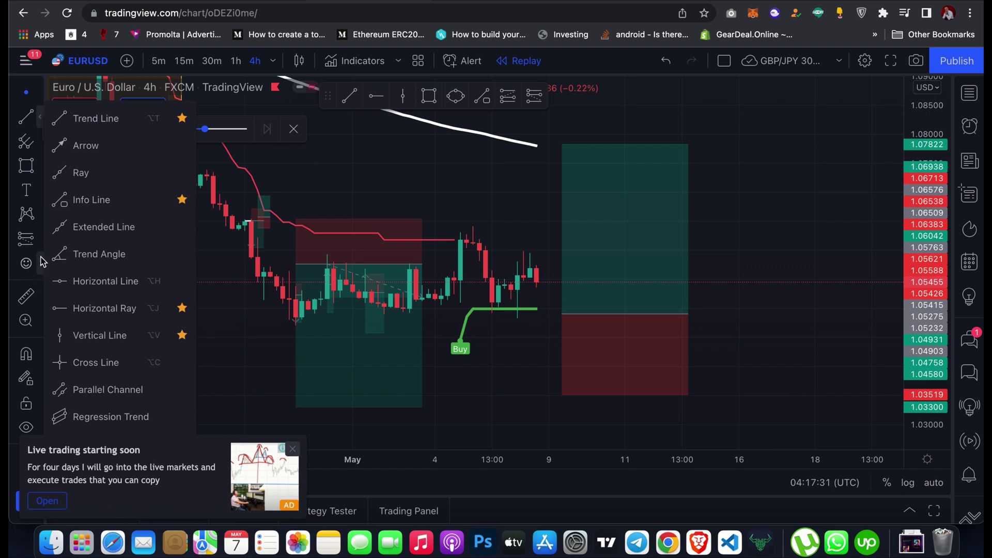
{"action": "left_click", "coordinate": [40, 238]}
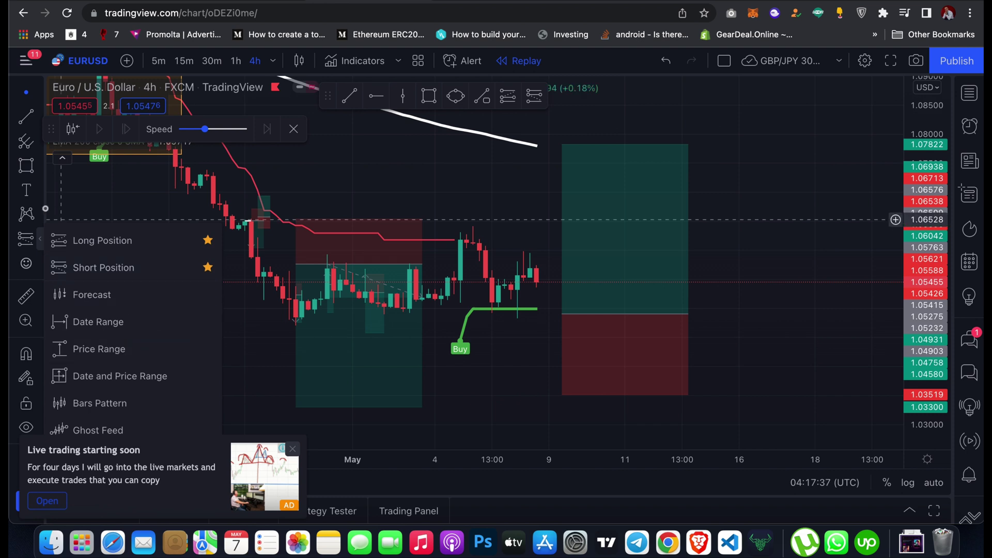
{"action": "left_click", "coordinate": [43, 192]}
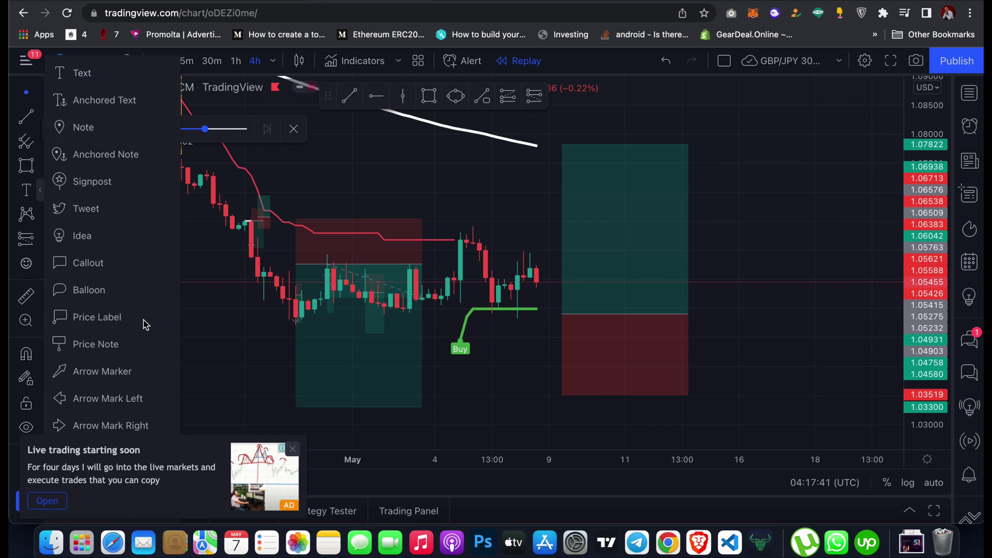
{"action": "left_click", "coordinate": [41, 241]}
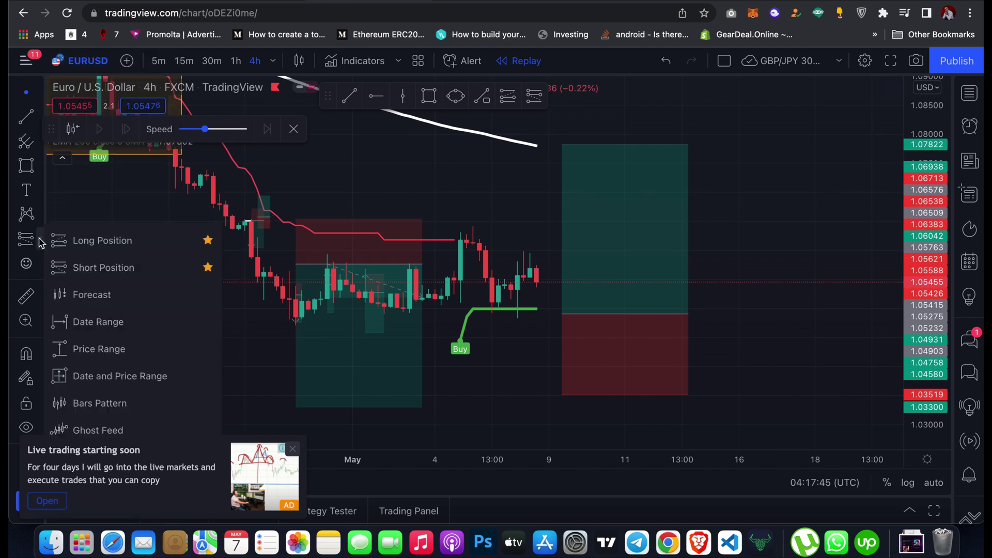
{"action": "left_click", "coordinate": [41, 241]}
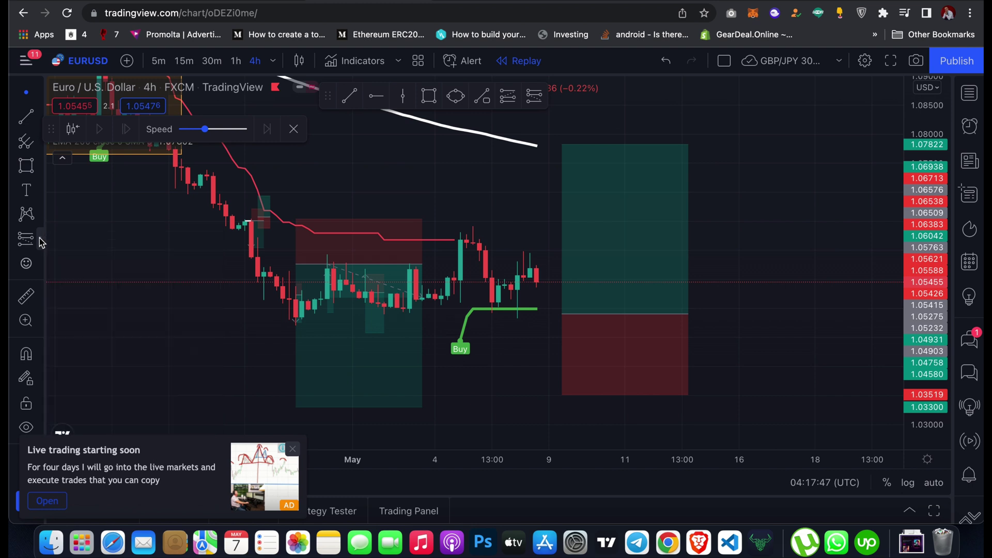